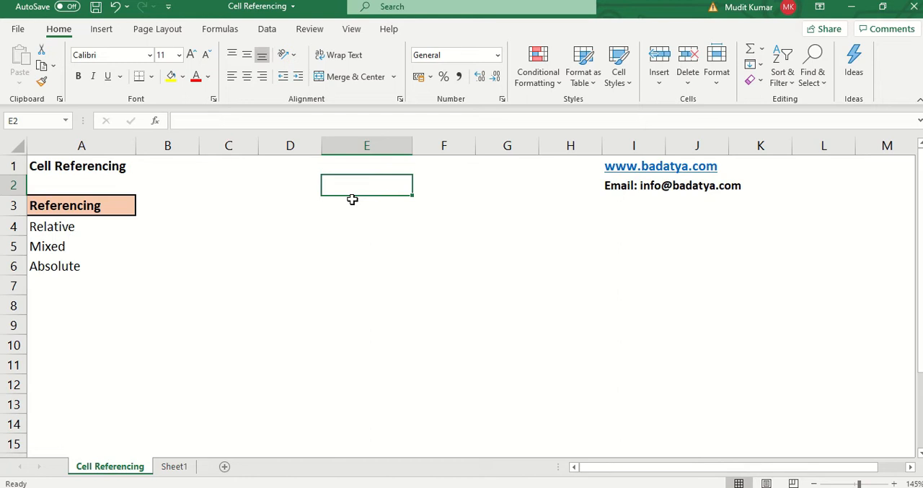
# - Review the Relative, Mixed and Absolute reference types listed under the Referencing heading in column A
pyautogui.click(130, 249)
pyautogui.moveTo(75, 191); pyautogui.dragTo(69, 274)
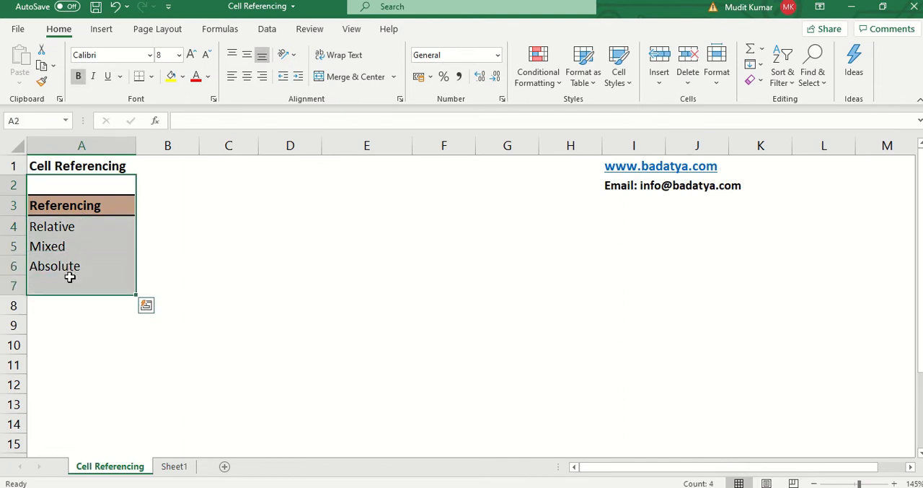
pyautogui.click(107, 206)
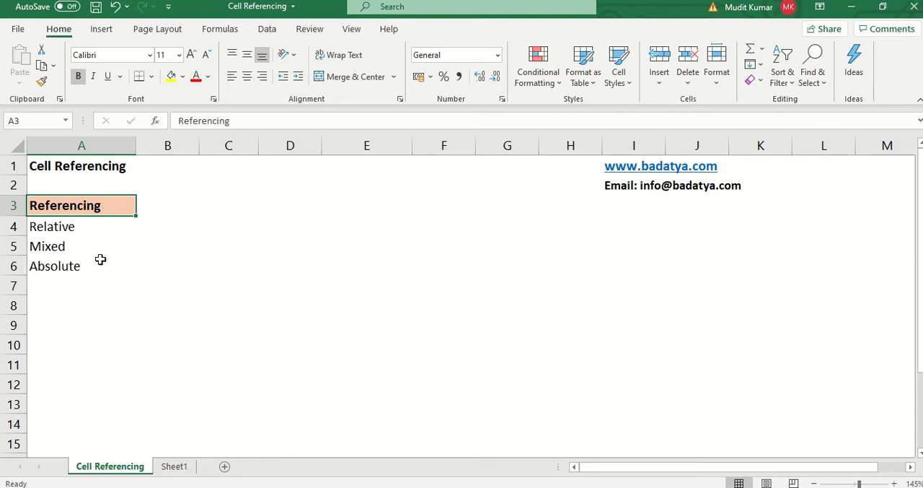
pyautogui.click(88, 234)
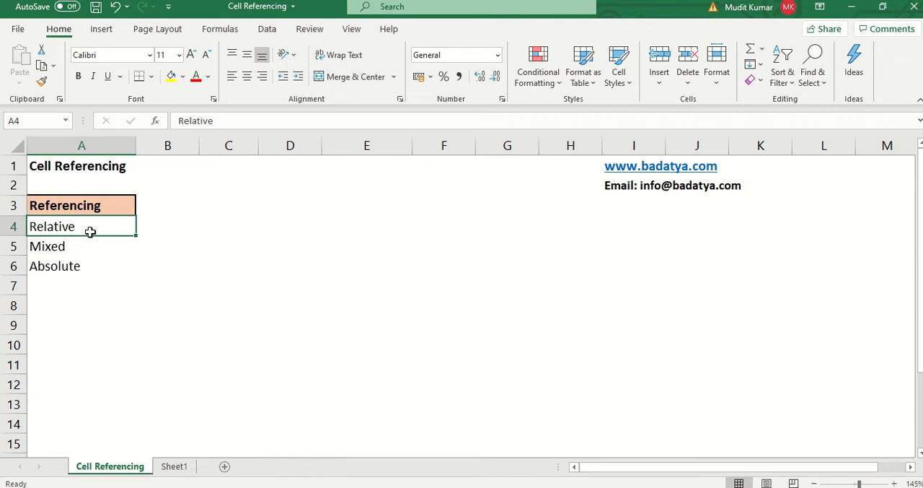
pyautogui.click(86, 252)
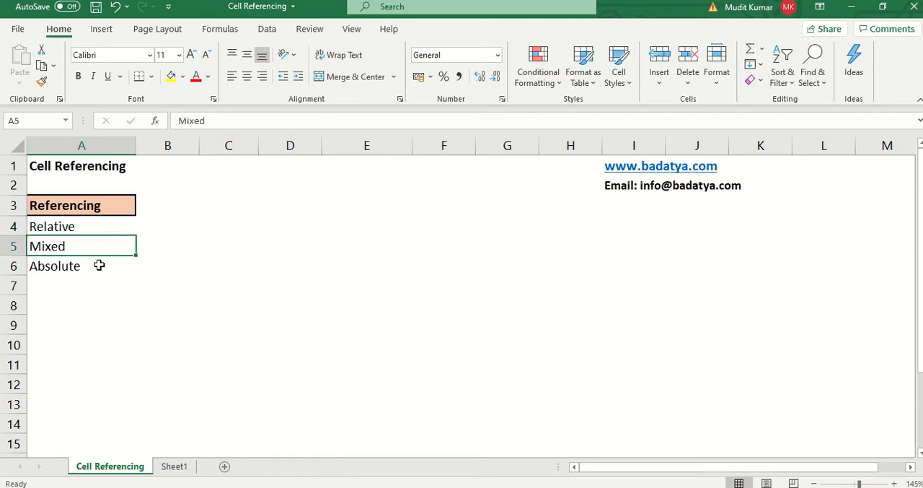
pyautogui.click(99, 270)
# - Highlight column E and row 5 to locate the cell where they intersect, ending on E5
pyautogui.click(383, 244)
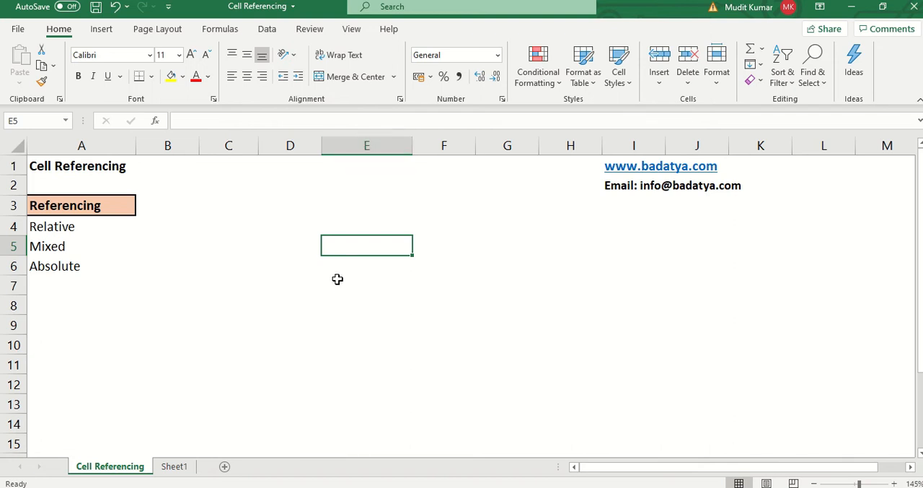
pyautogui.click(379, 145)
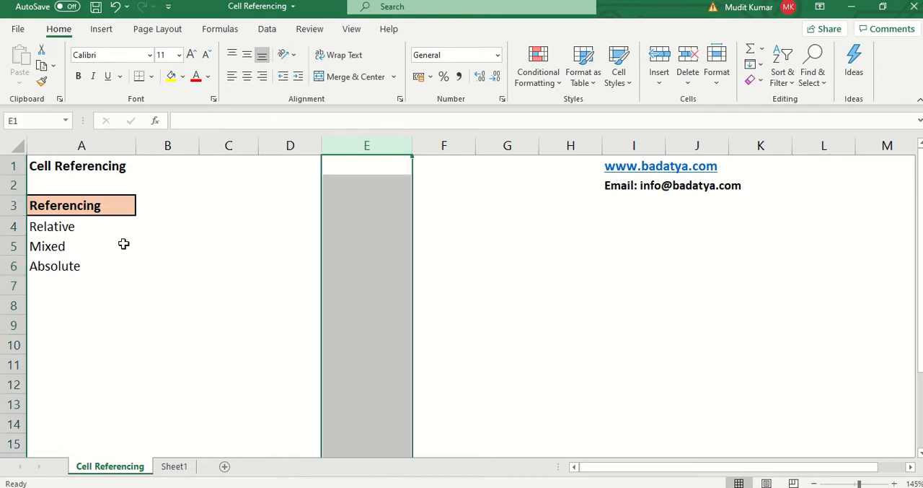
pyautogui.keyDown('ctrl'); pyautogui.click(11, 245); pyautogui.keyUp('ctrl')
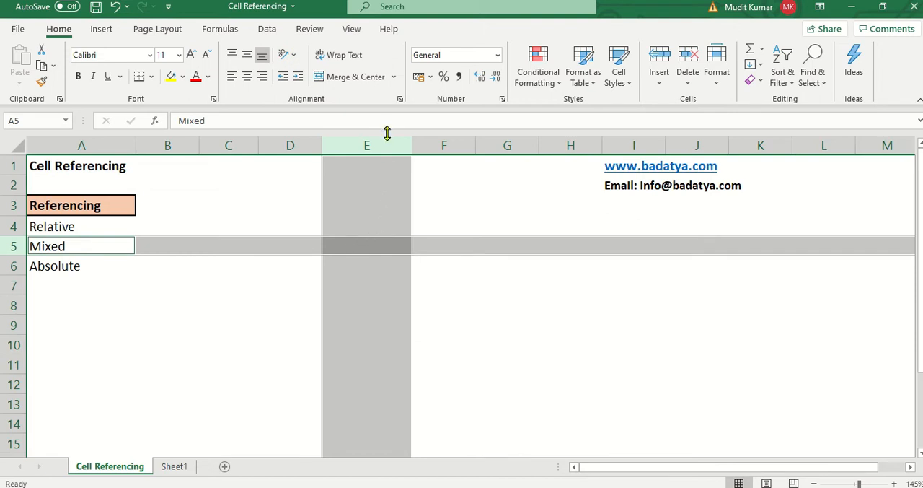
pyautogui.click(363, 245)
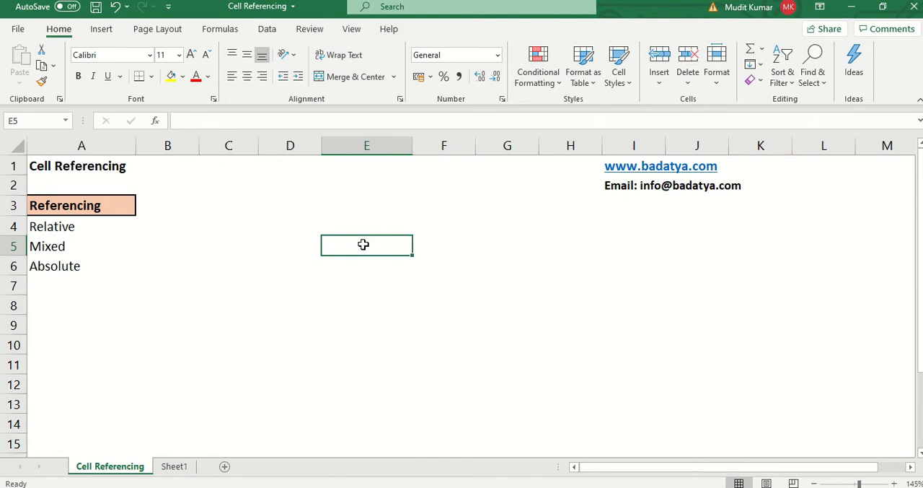
# - Enter the text E5 in cell E5 and centre it horizontally
pyautogui.write('e')
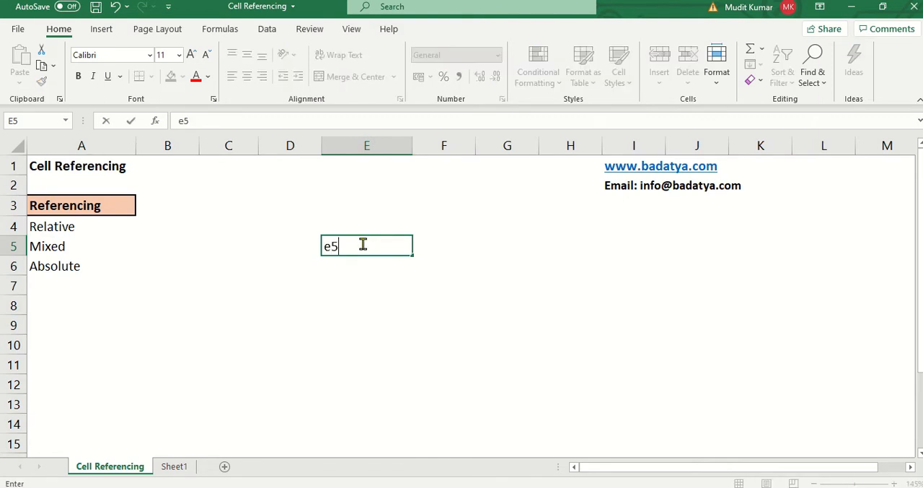
pyautogui.write('5')
pyautogui.press('Return')
pyautogui.click(363, 245)
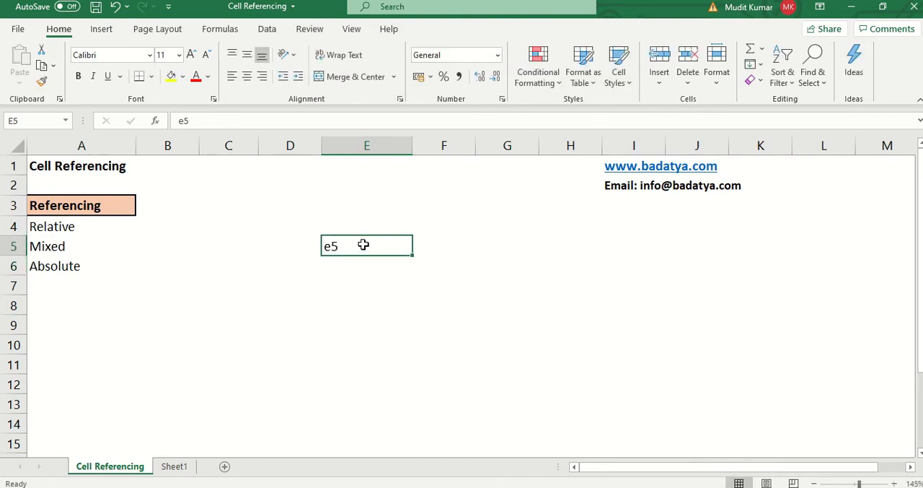
pyautogui.write('E')
pyautogui.press('Return')
pyautogui.click(363, 244)
pyautogui.click(245, 78)
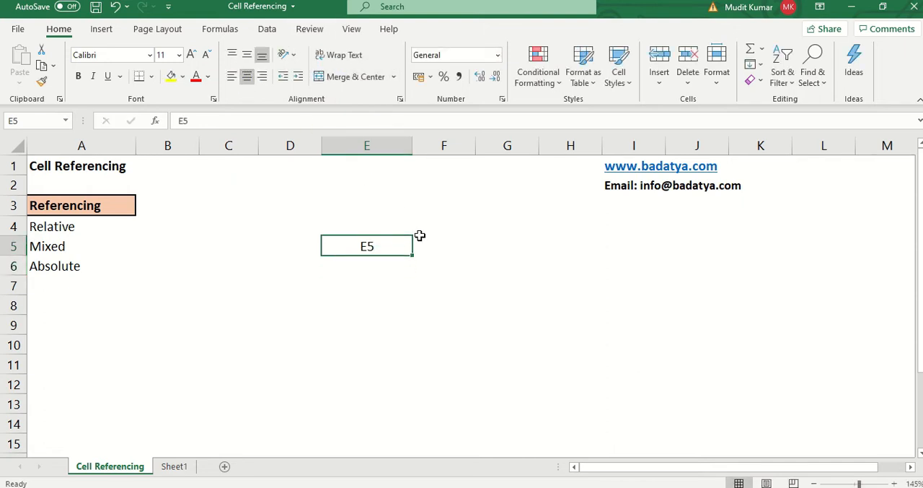
# - Enter the labels E COLUMN in cell E7 and 5 ROW in cell E8
pyautogui.click(404, 281)
pyautogui.write('E COLUMN')
pyautogui.press('Return')
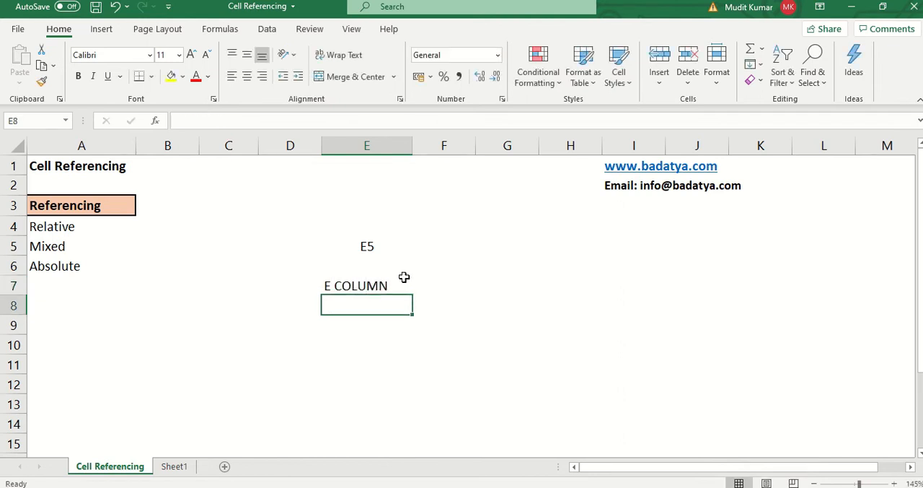
pyautogui.write('5')
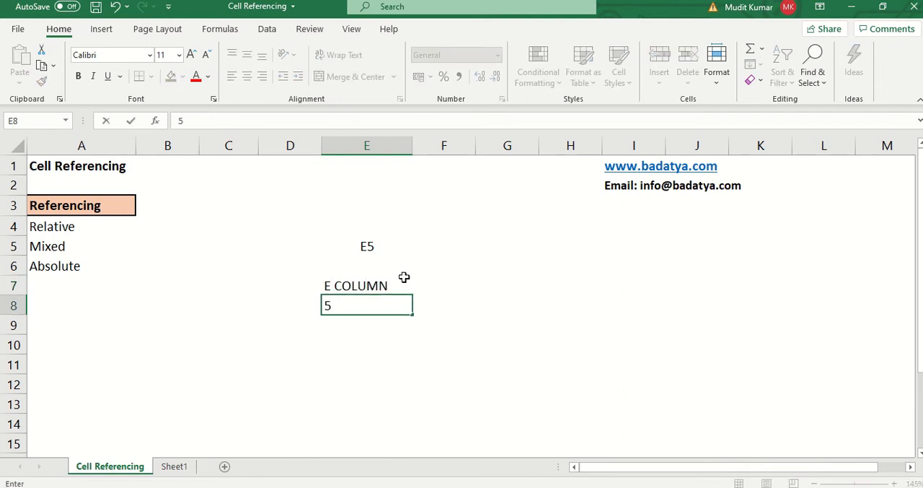
pyautogui.write(' ROW')
pyautogui.press('Return')
# - Replace the spaces with hyphens so that E7 reads E-COLUMN and E8 reads 5-ROW
pyautogui.press('Up')
pyautogui.press('Up')
pyautogui.press('F2')
pyautogui.press('Left')
pyautogui.press('BackSpace')
pyautogui.write('-')
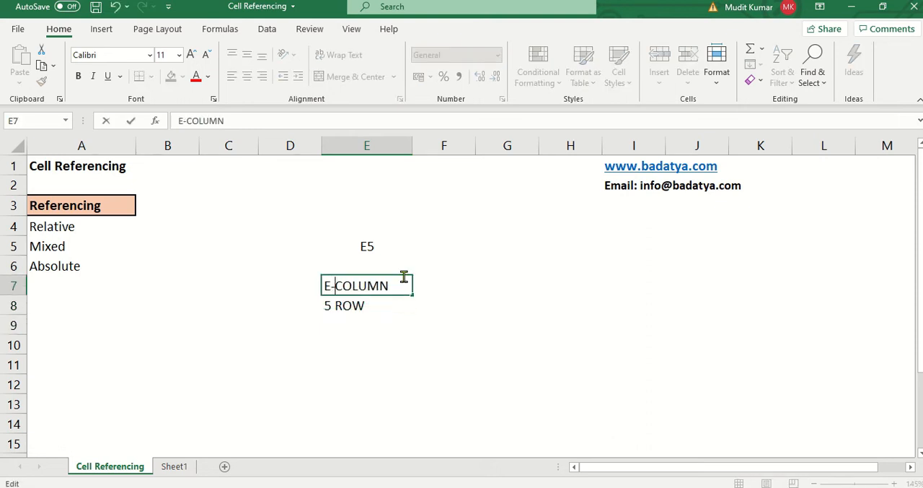
pyautogui.press('Return')
pyautogui.press('F2')
pyautogui.press('Left')
pyautogui.press('Left')
pyautogui.press('BackSpace')
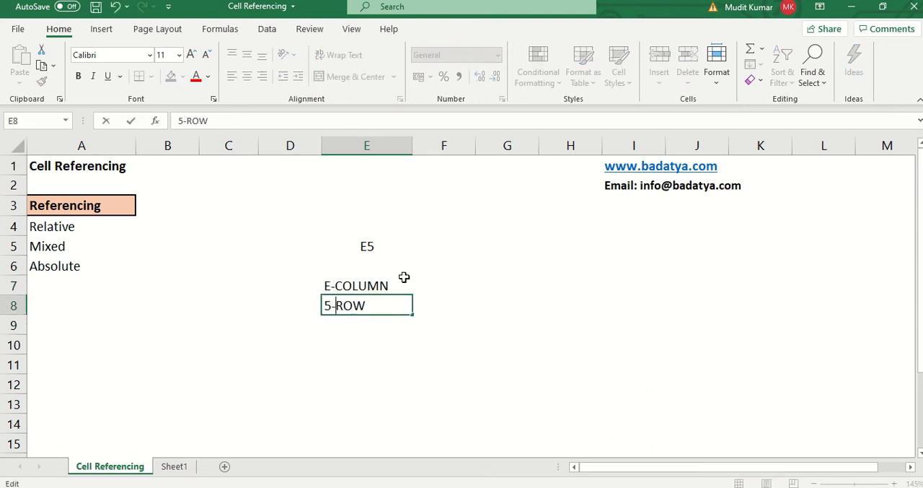
pyautogui.write('-')
pyautogui.press('Return')
# - Make the column and row labels in E7:E8 bold and save the workbook
pyautogui.click(385, 281)
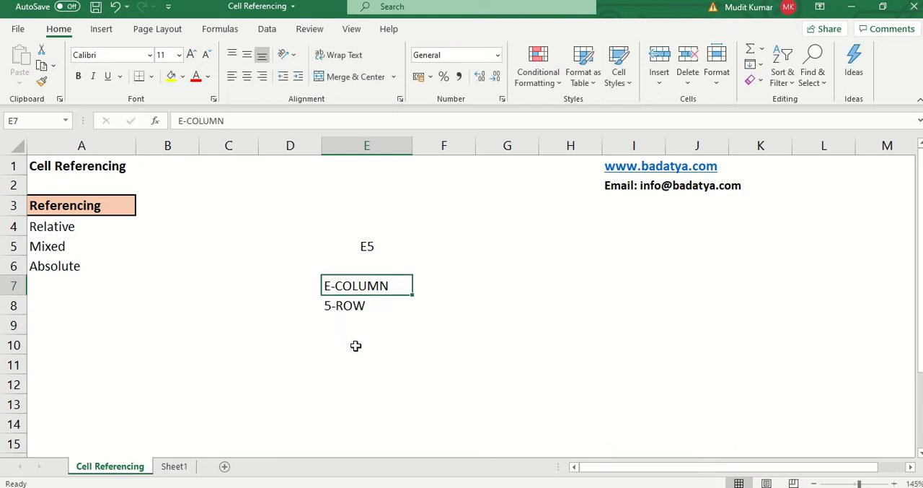
pyautogui.keyDown('shift'); pyautogui.click(367, 306); pyautogui.keyUp('shift')
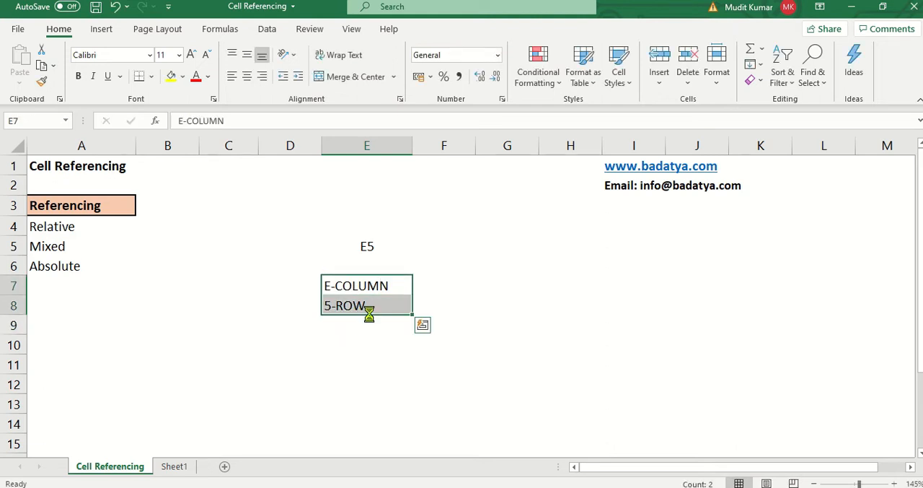
pyautogui.hotkey('ctrl', 'b')
pyautogui.click(372, 287)
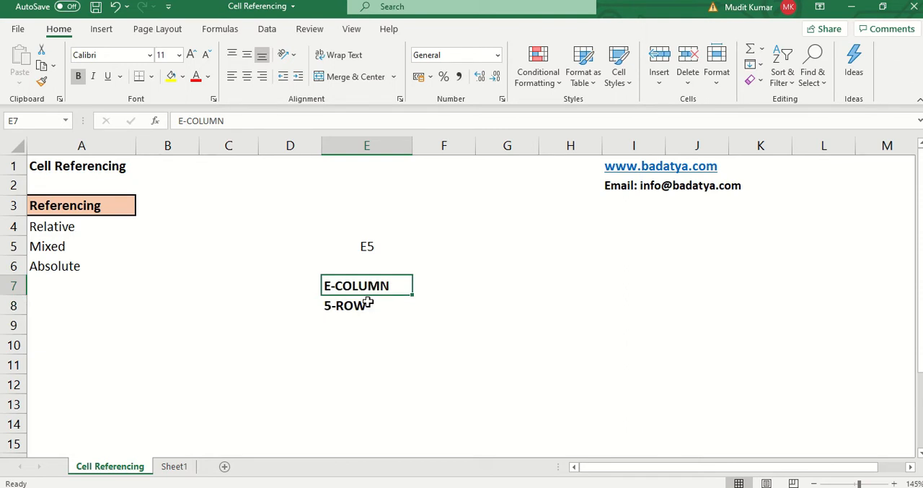
pyautogui.click(368, 302)
pyautogui.hotkey('ctrl', 's')
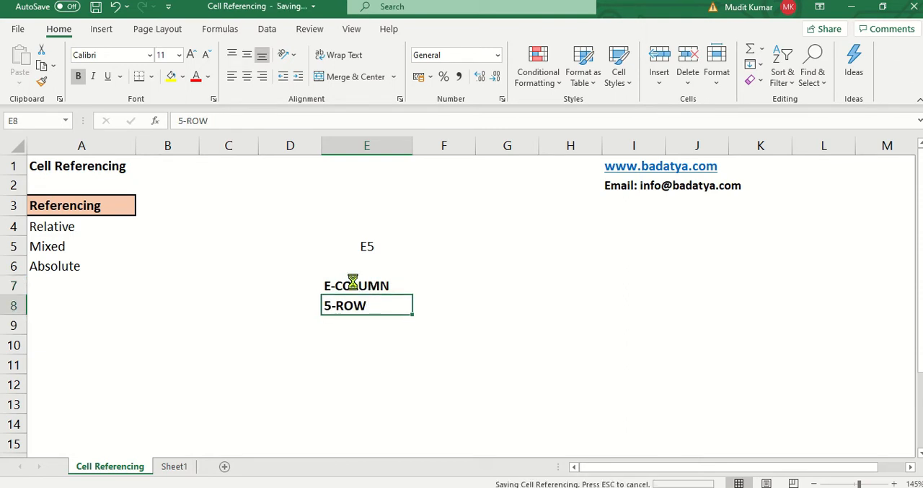
# - Make the text in cell E5 bold
pyautogui.click(377, 377)
pyautogui.click(356, 301)
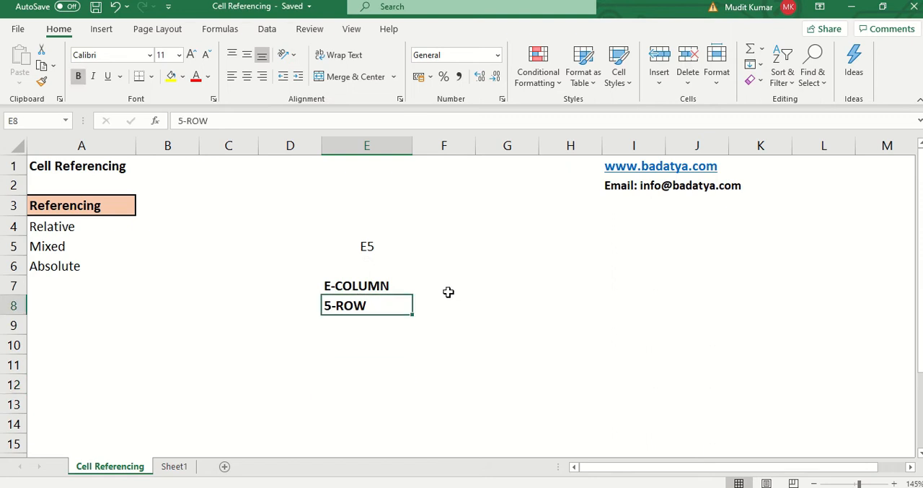
pyautogui.click(447, 290)
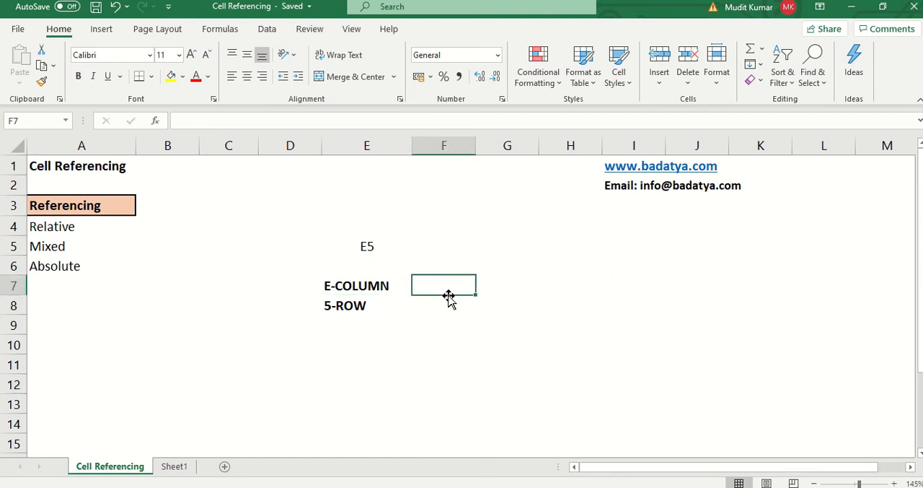
pyautogui.click(350, 248)
pyautogui.hotkey('ctrl', 'b')
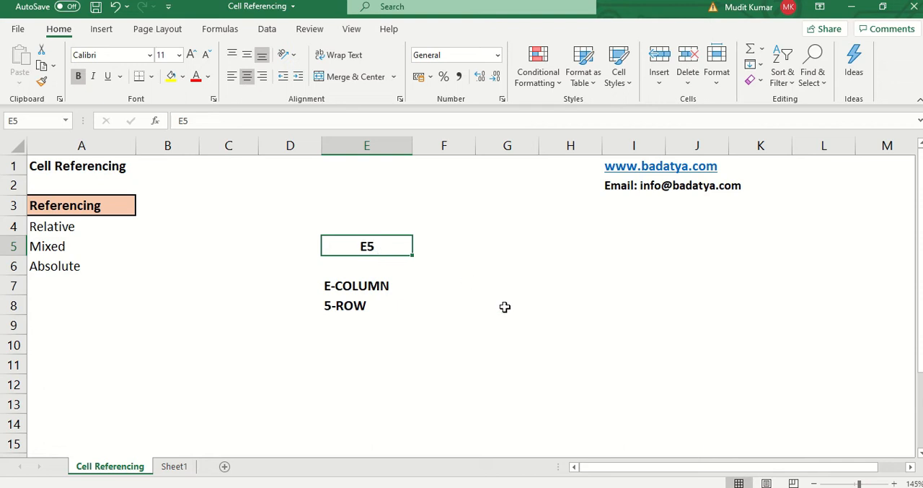
pyautogui.doubleClick(363, 246)
pyautogui.write('$')
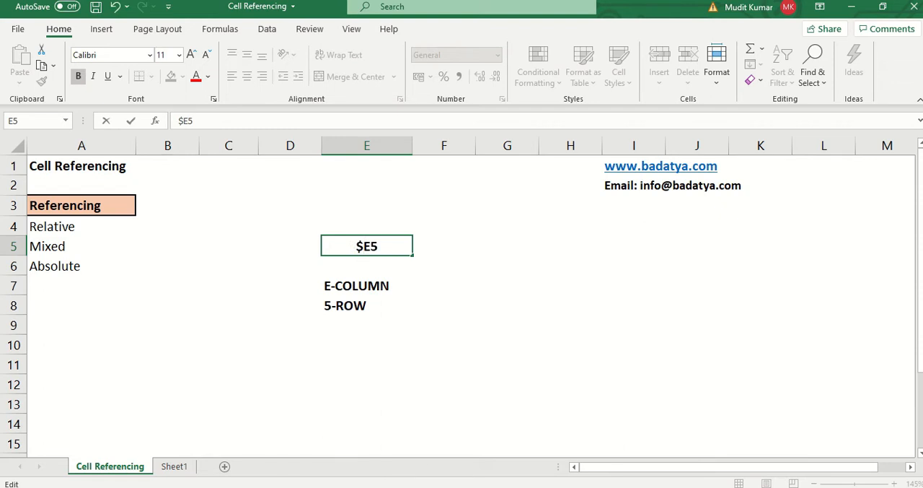
pyautogui.press('Escape')
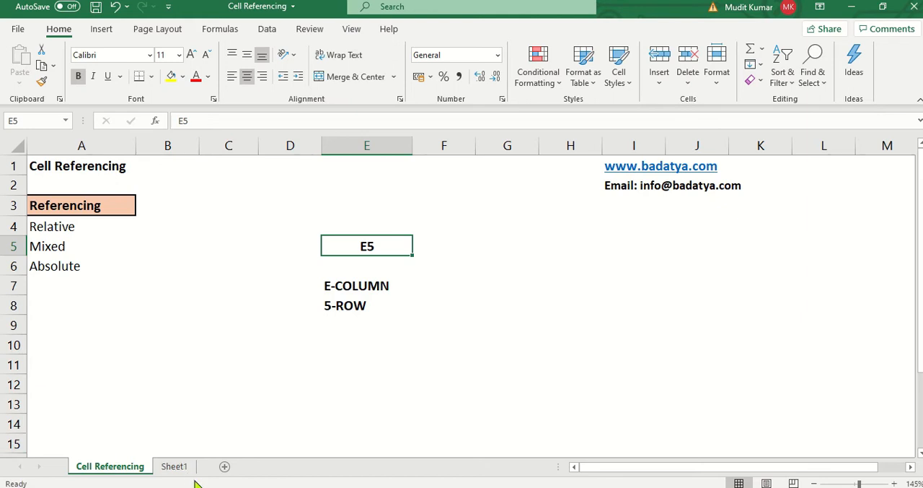
# - On Sheet1, enter the column headers Emp in A1 and Sale in B1
pyautogui.click(184, 469)
pyautogui.hotkey('ctrl', 'Home')
pyautogui.write('Em')
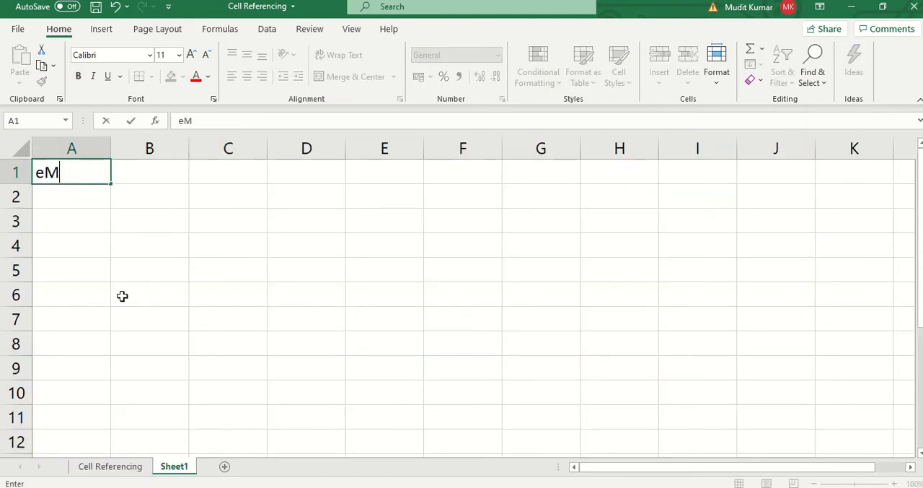
pyautogui.write('p')
pyautogui.press('Tab')
pyautogui.write('Sale')
pyautogui.press('Return')
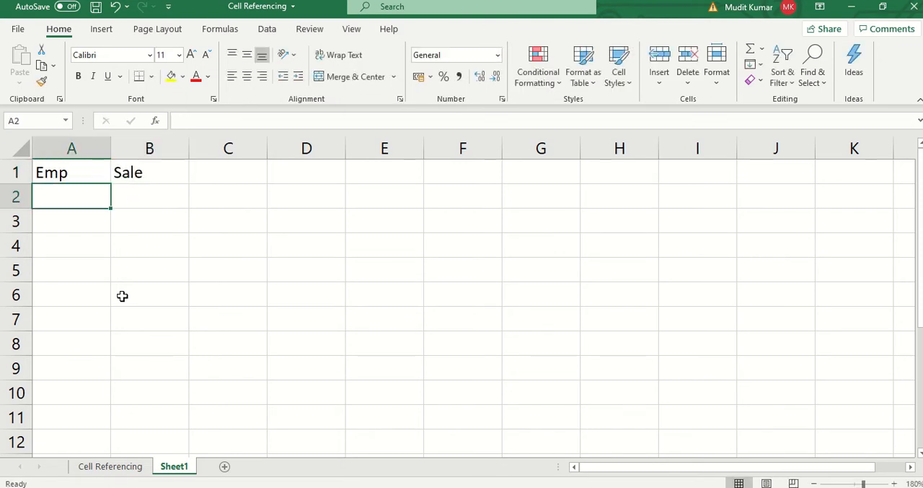
# - Enter v10001 in A2 and fill the series down through A9
pyautogui.write('v10001')
pyautogui.press('Return')
pyautogui.press('Up')
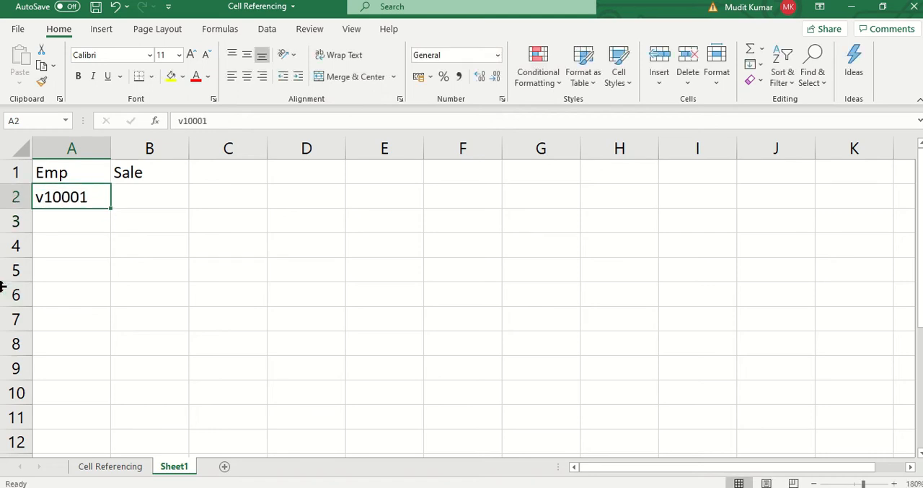
pyautogui.moveTo(112, 208); pyautogui.dragTo(148, 383)
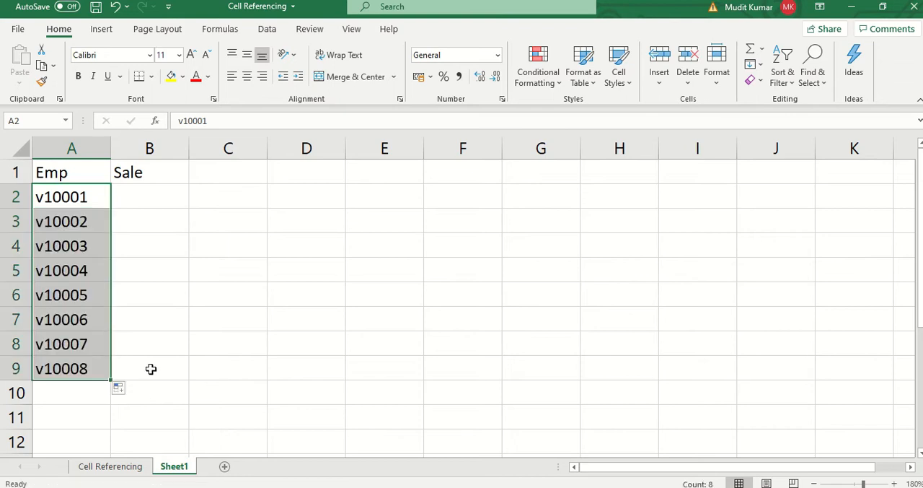
# - Enter =RANDBETWEEN(10,99) in B2 and fill the formula down through B9
pyautogui.click(154, 203)
pyautogui.write('=ra')
pyautogui.press('Down')
pyautogui.press('Down')
pyautogui.press('Tab')
pyautogui.write('10,99')
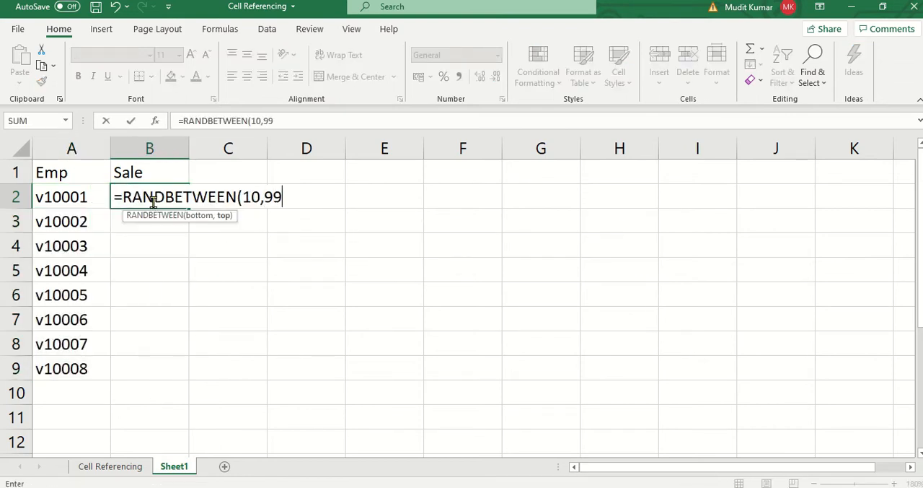
pyautogui.press('Return')
pyautogui.press('Left')
pyautogui.hotkey('ctrl', 'Down')
pyautogui.press('Right')
pyautogui.hotkey('ctrl', 'shift', 'Up')
pyautogui.hotkey('ctrl', 'd')
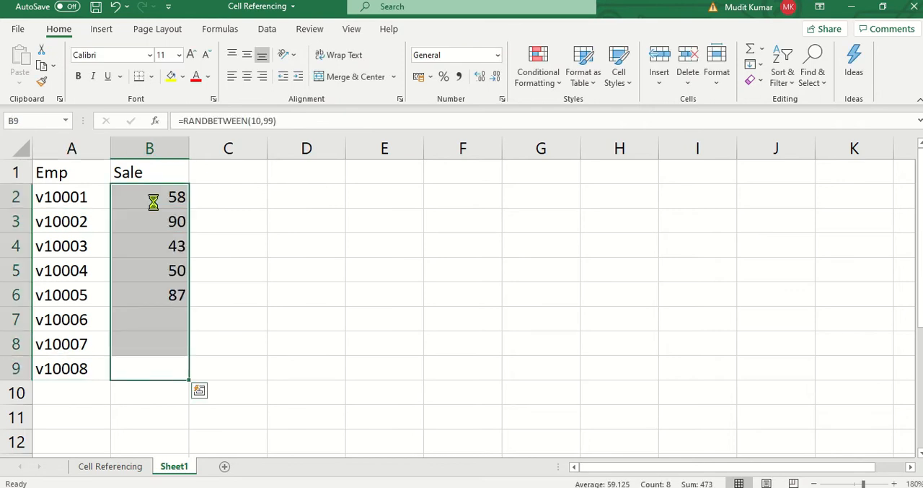
# - Convert the random-number formulas in B2:B9 to static values by pasting them in place as values
pyautogui.hotkey('ctrl', 'c')
pyautogui.hotkey('alt', 'h')
pyautogui.press('c')
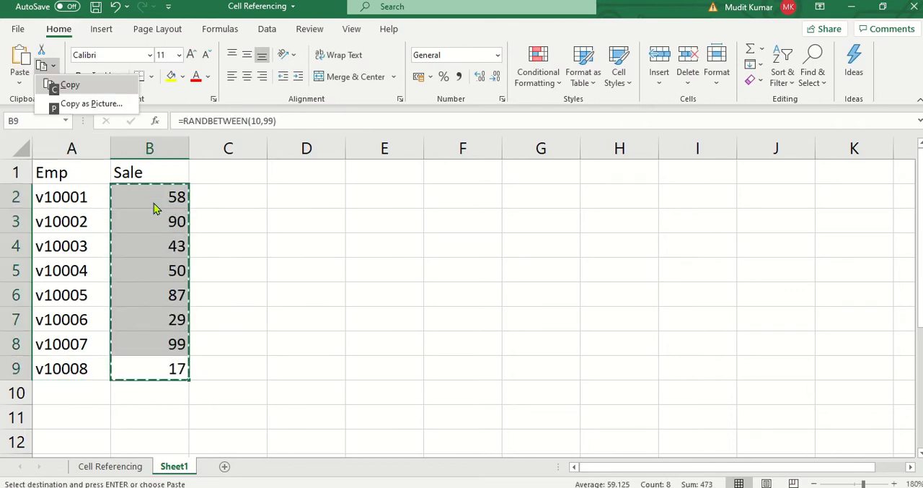
pyautogui.press('Escape')
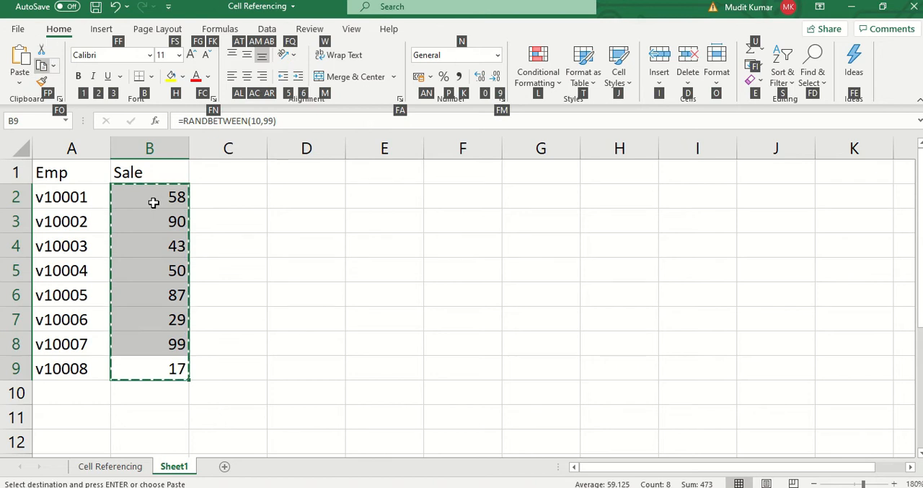
pyautogui.press('v')
# - Hide the gridlines on Sheet1
pyautogui.press('v')
pyautogui.press('Escape')
pyautogui.hotkey('alt', 'w')
pyautogui.press('v')
pyautogui.press('g')
# - Make the Emp and Sale headers in A1:B1 bold
pyautogui.press('Up')
pyautogui.press('Up')
pyautogui.press('Up')
pyautogui.press('Up')
pyautogui.press('Up')
pyautogui.press('Up')
pyautogui.press('Up')
pyautogui.press('Up')
pyautogui.hotkey('shift', 'Left')
pyautogui.hotkey('ctrl', 'b')
pyautogui.press('Left')
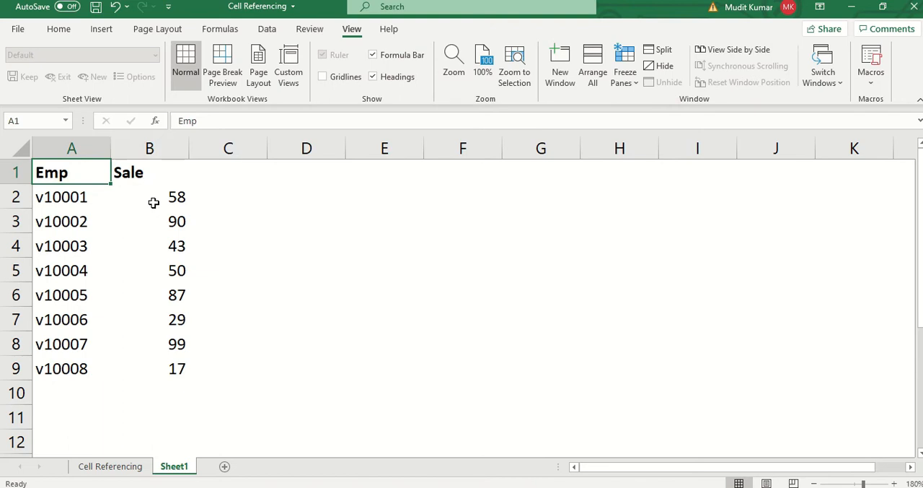
# - Enter the bonus rate 10% in cell D1
pyautogui.click(222, 180)
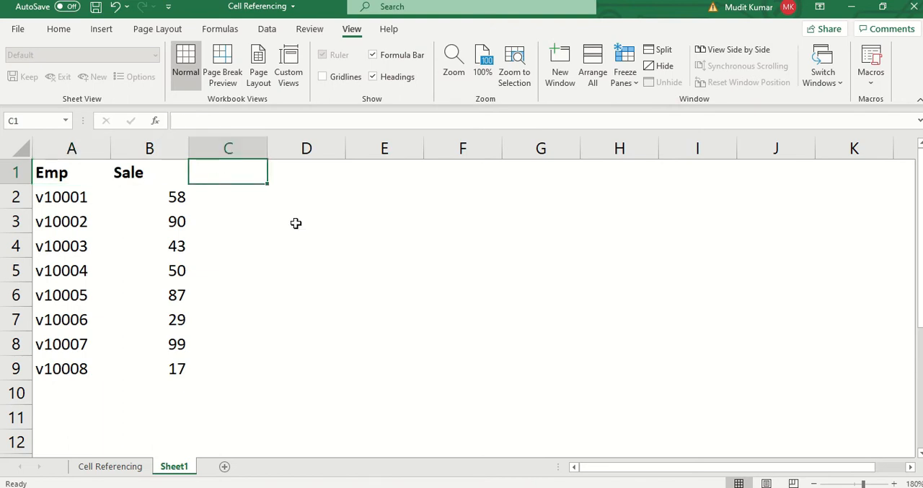
pyautogui.press('Right')
pyautogui.write('10')
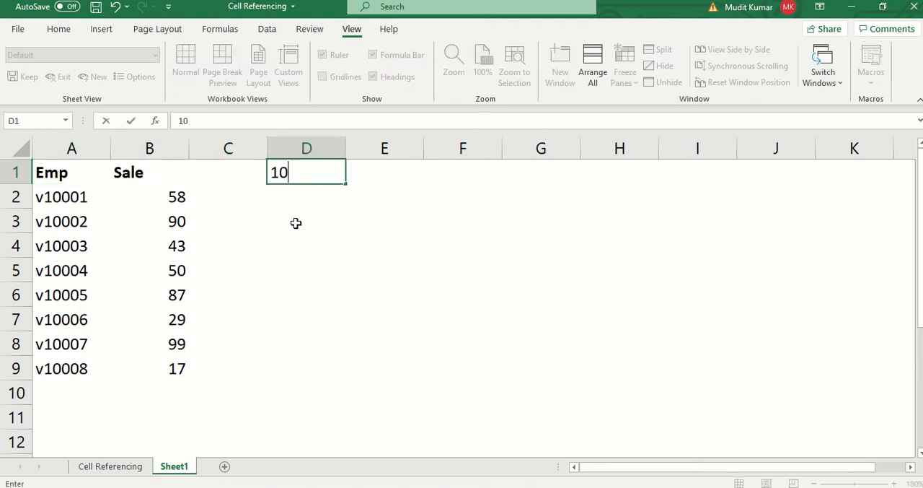
pyautogui.write('%')
pyautogui.press('Return')
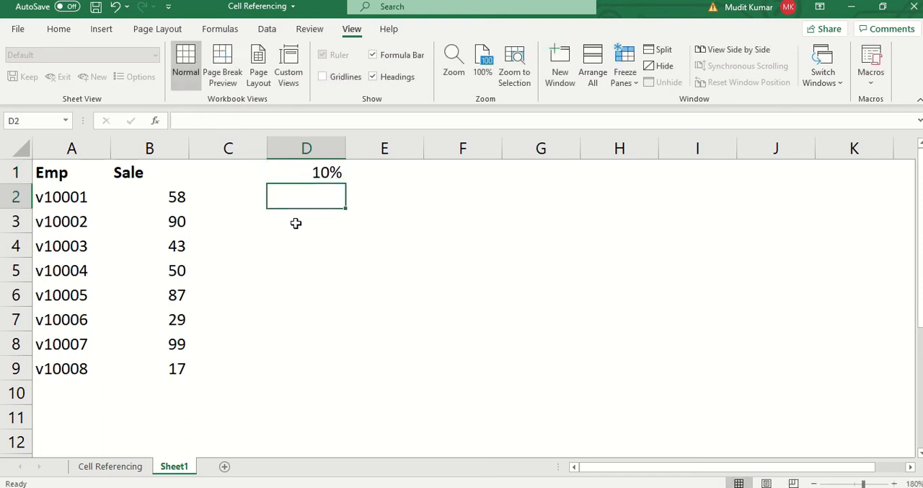
# - Add the header Bonus in C1 and make it bold
pyautogui.press('Left')
pyautogui.press('Up')
pyautogui.write('Bonus')
pyautogui.press('Return')
pyautogui.press('Up')
pyautogui.hotkey('ctrl', 'b')
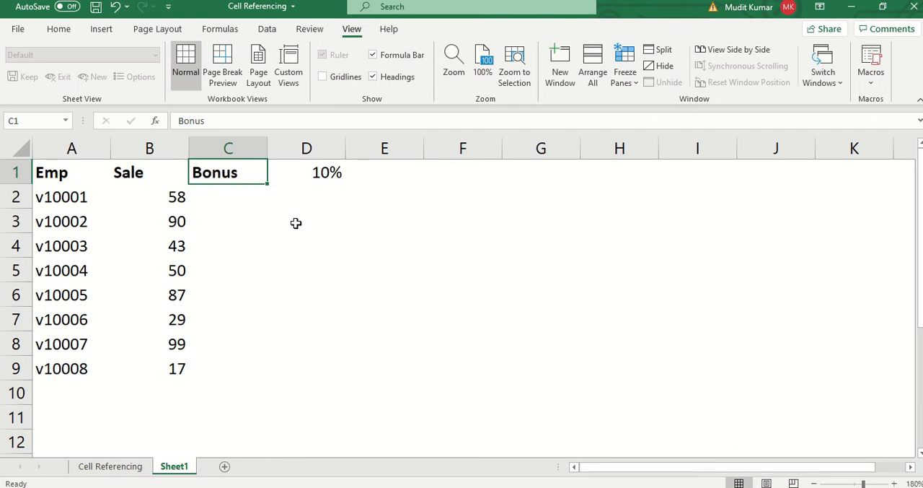
# - Build the formula =B2*D1 in C2 to multiply the first employee's sale by the bonus rate
pyautogui.press('Down')
pyautogui.write('=')
pyautogui.press('Left')
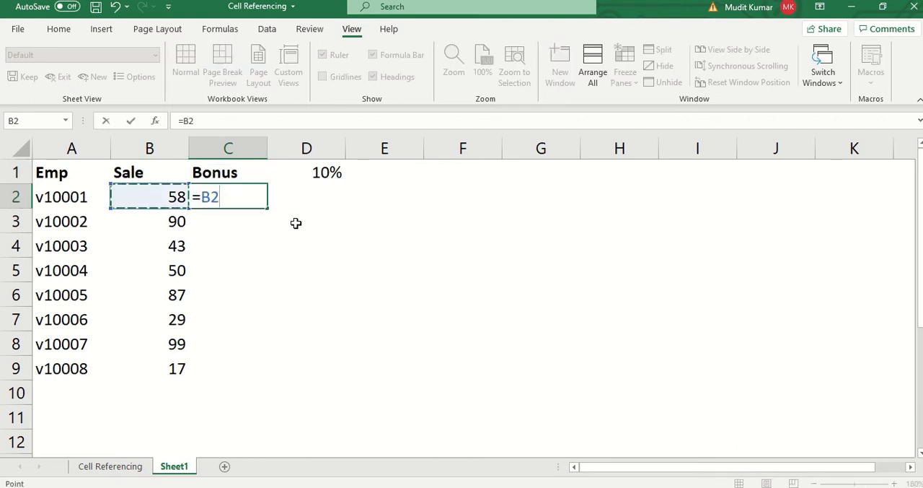
pyautogui.write('*')
pyautogui.press('Up')
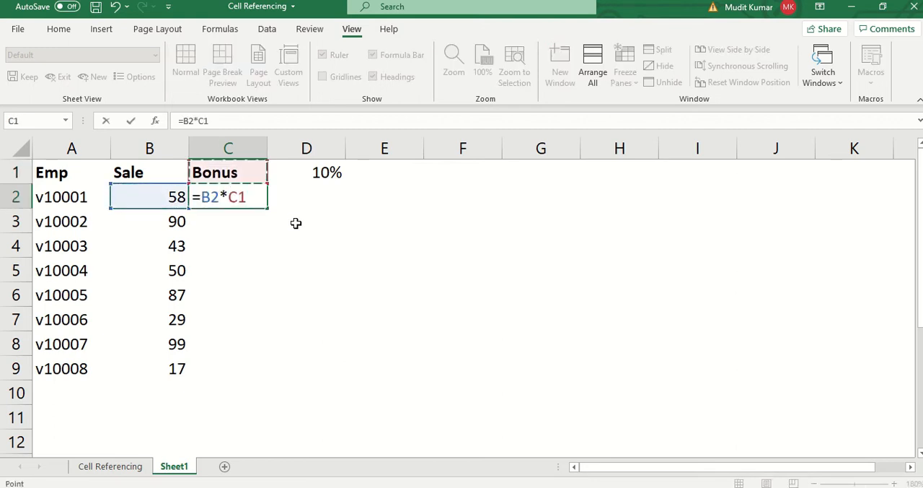
pyautogui.press('Right')
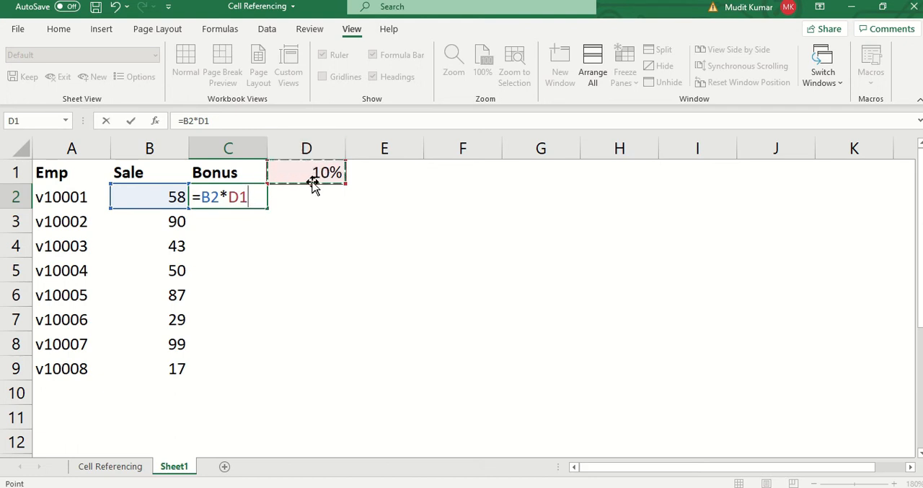
# - Try the constant 10% in place of D1 in the C2 formula, and restore the D1 reference
pyautogui.press('BackSpace')
pyautogui.press('BackSpace')
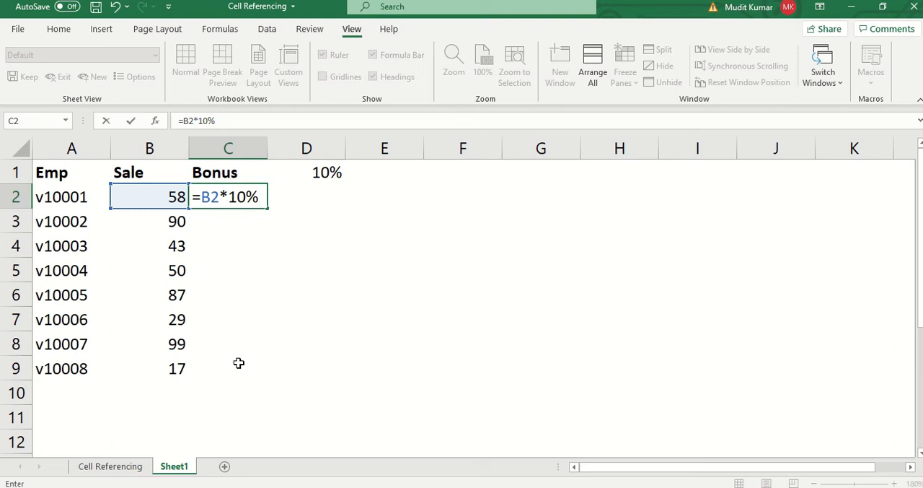
pyautogui.press('BackSpace')
pyautogui.press('BackSpace')
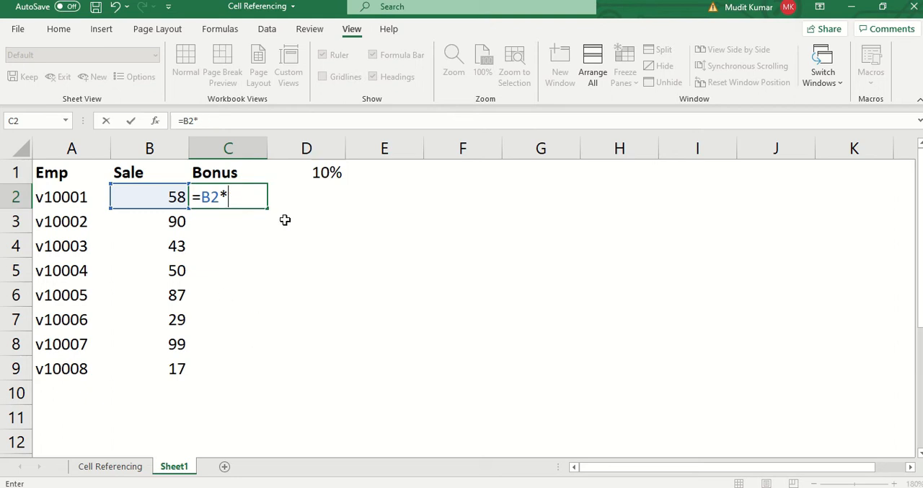
pyautogui.click(322, 174)
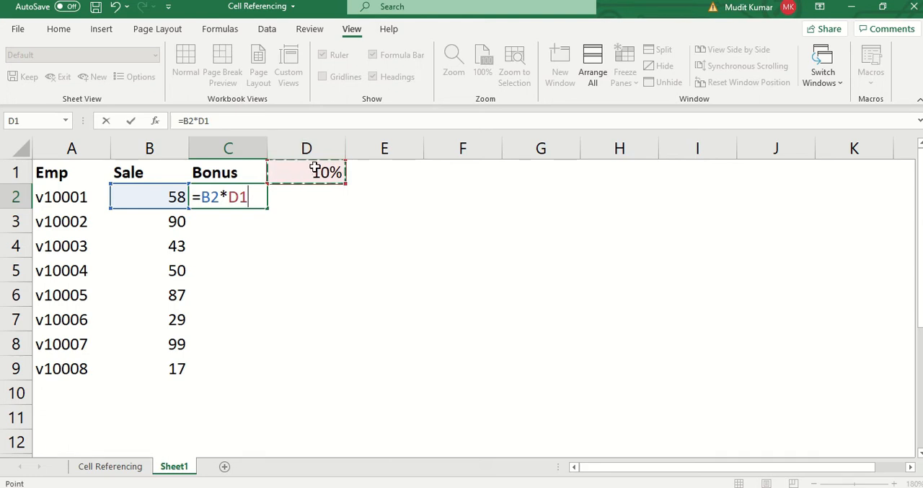
# - Commit the bonus formula in C2 and fill it down through C9
pyautogui.press('Return')
pyautogui.press('Up')
pyautogui.hotkey('shift', 'Down')
pyautogui.hotkey('shift', 'Down')
pyautogui.hotkey('shift', 'Down')
pyautogui.hotkey('shift', 'Down')
pyautogui.hotkey('shift', 'Down')
pyautogui.hotkey('shift', 'Down')
pyautogui.hotkey('shift', 'Down')
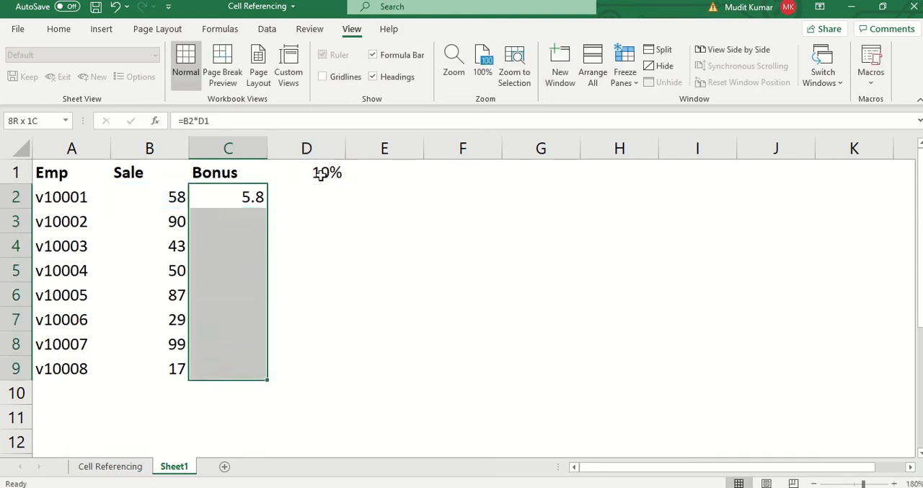
pyautogui.hotkey('ctrl', 'd')
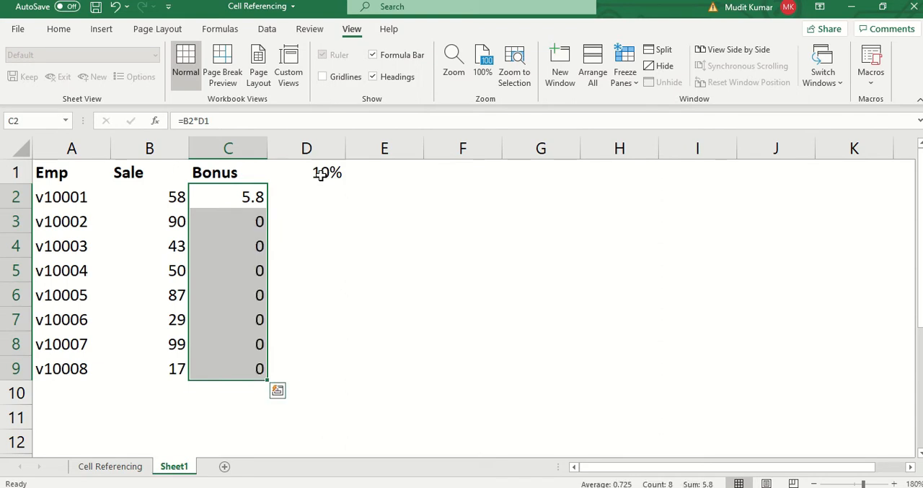
# - Examine which cells the Bonus formulas in C2 through C5 refer to, ending back at C2
pyautogui.click(227, 203)
pyautogui.doubleClick(232, 197)
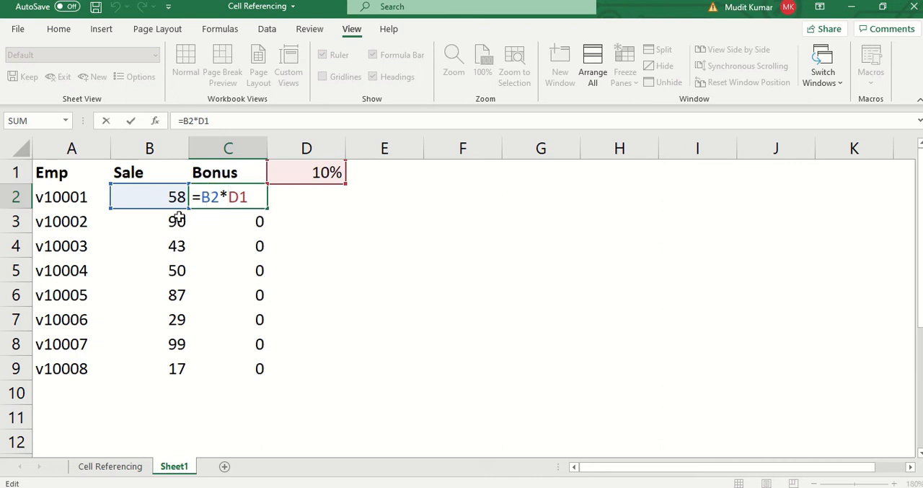
pyautogui.press('Return')
pyautogui.press('F2')
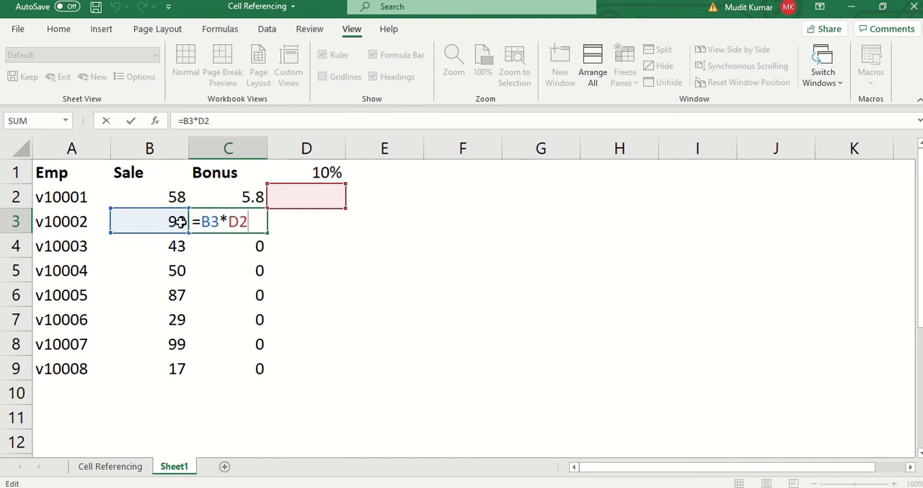
pyautogui.press('Return')
pyautogui.press('F2')
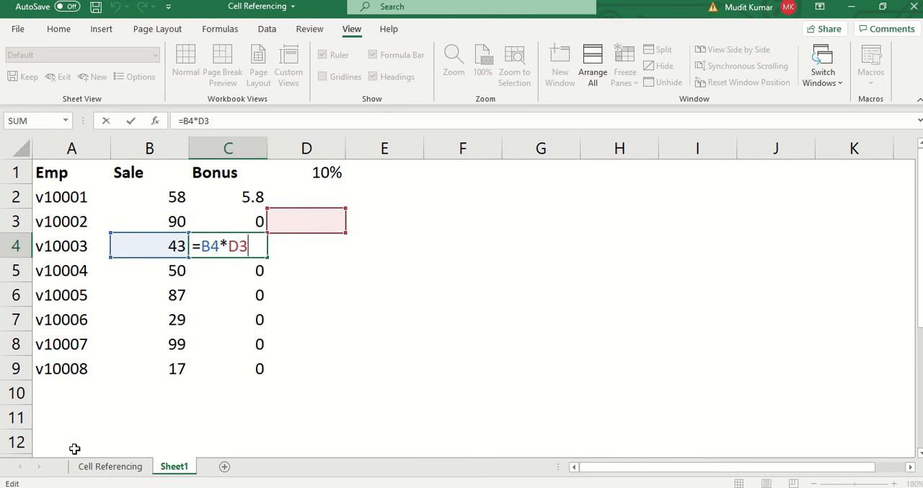
pyautogui.press('Return')
pyautogui.press('F2')
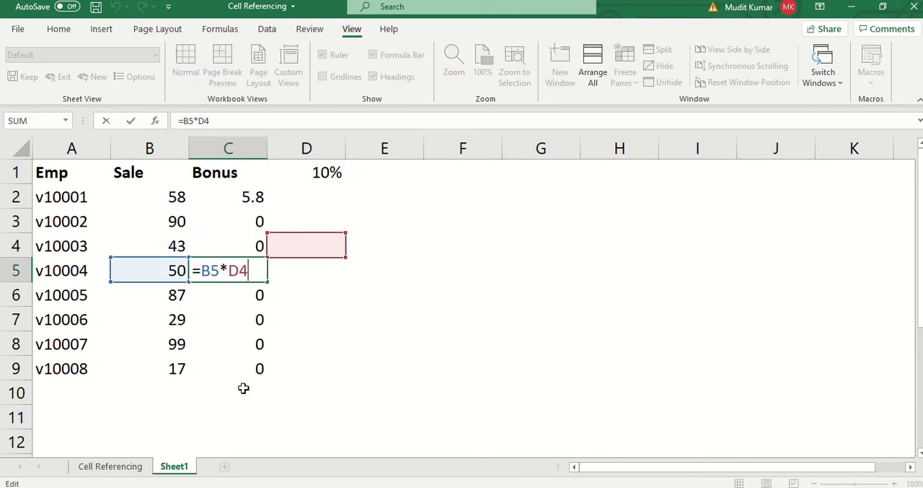
pyautogui.moveTo(245, 374); pyautogui.dragTo(243, 390)
pyautogui.doubleClick(222, 191)
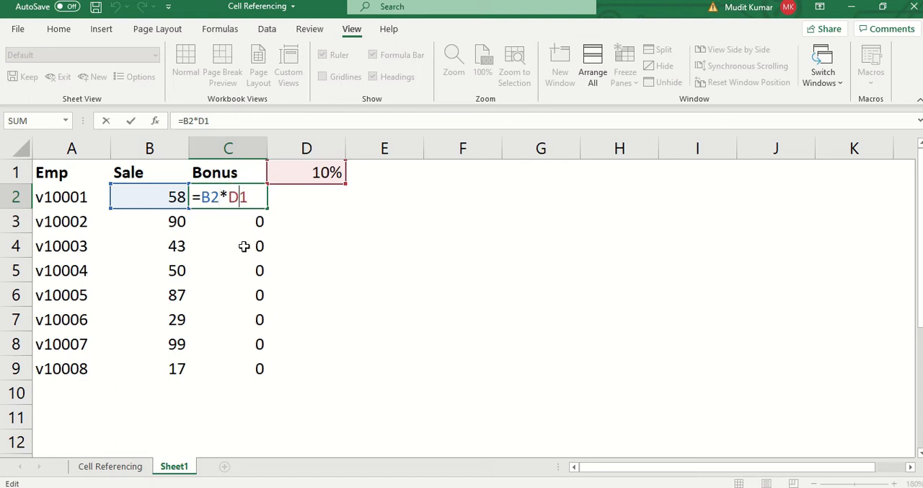
pyautogui.hotkey('ctrl', 'Return')
# - Enter the sample references d1 in F5 and d$1 in F6
pyautogui.click(447, 261)
pyautogui.write('d1')
pyautogui.press('Return')
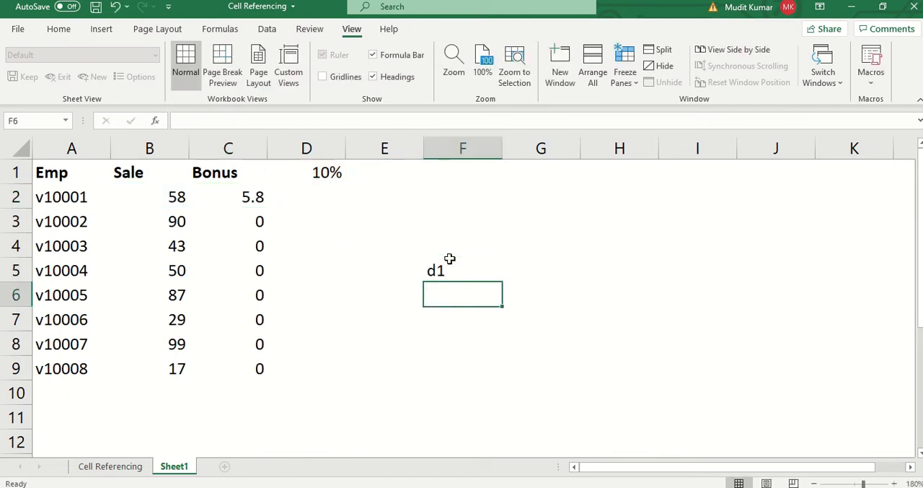
pyautogui.write('d$1')
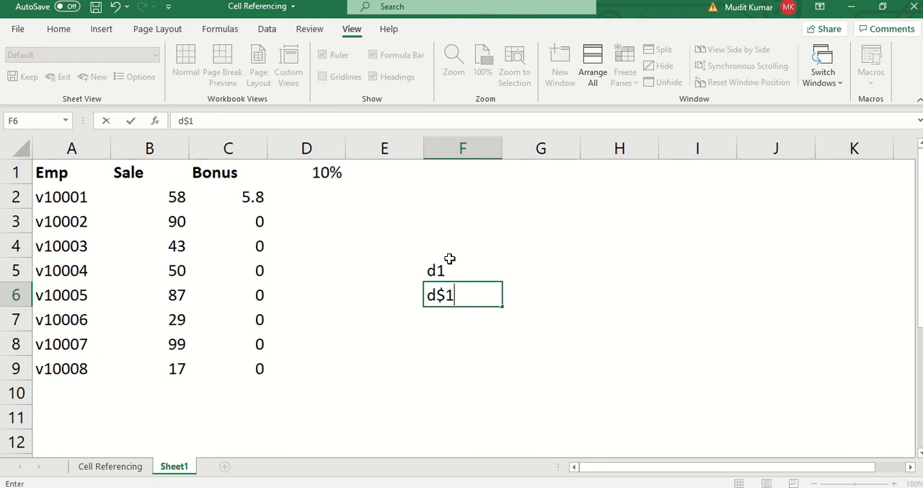
pyautogui.press('Return')
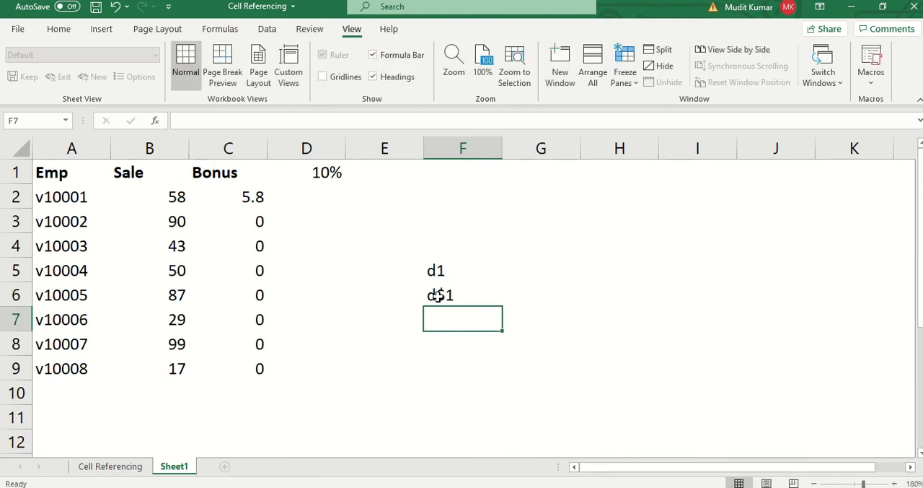
# - Change the sample reference in F6 to $d1
pyautogui.click(438, 295)
pyautogui.doubleClick(436, 295)
pyautogui.press('Left')
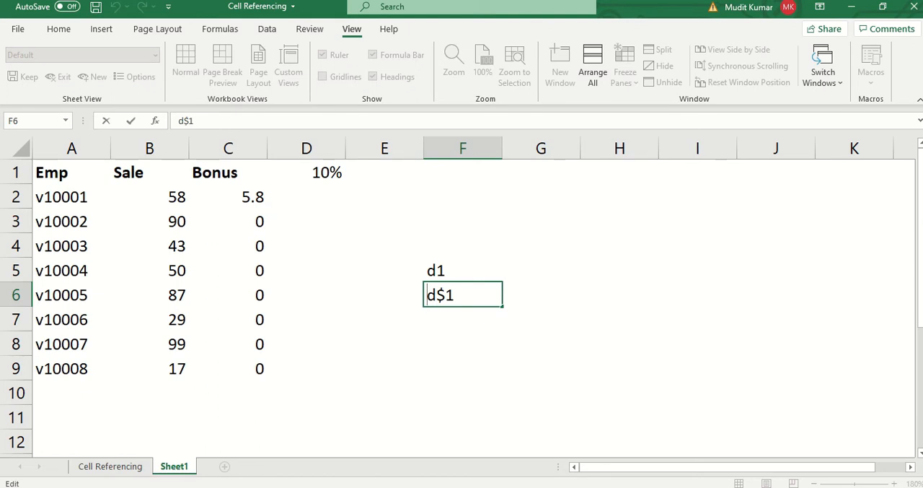
pyautogui.write('$')
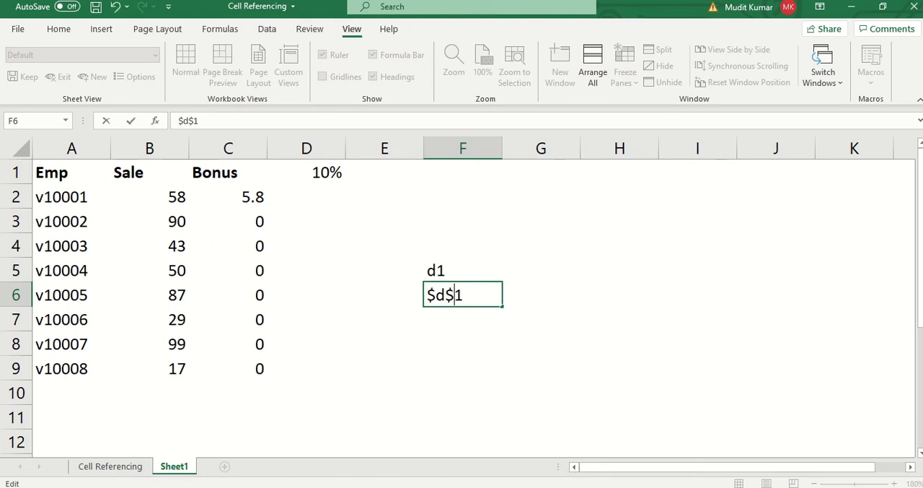
pyautogui.press('BackSpace')
pyautogui.press('Return')
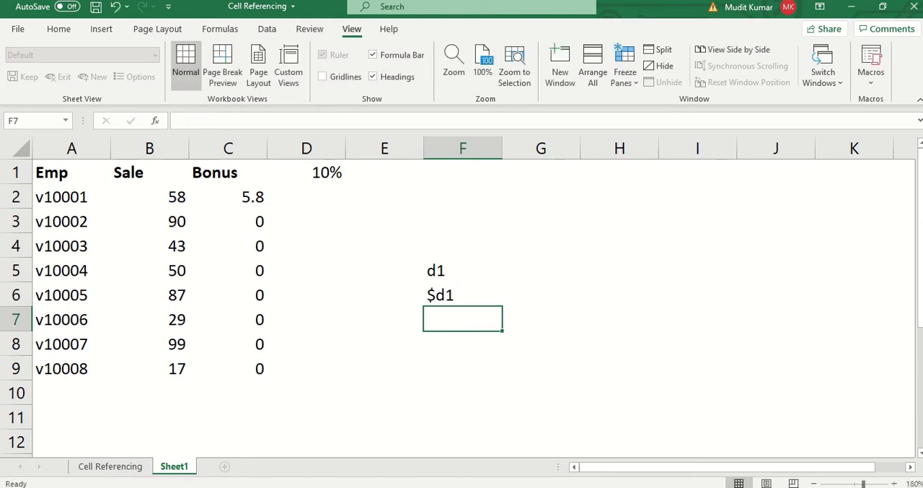
# - Enter the sample references d$1 in F7 and $d$1 in F8, and select the list of references
pyautogui.write('d1')
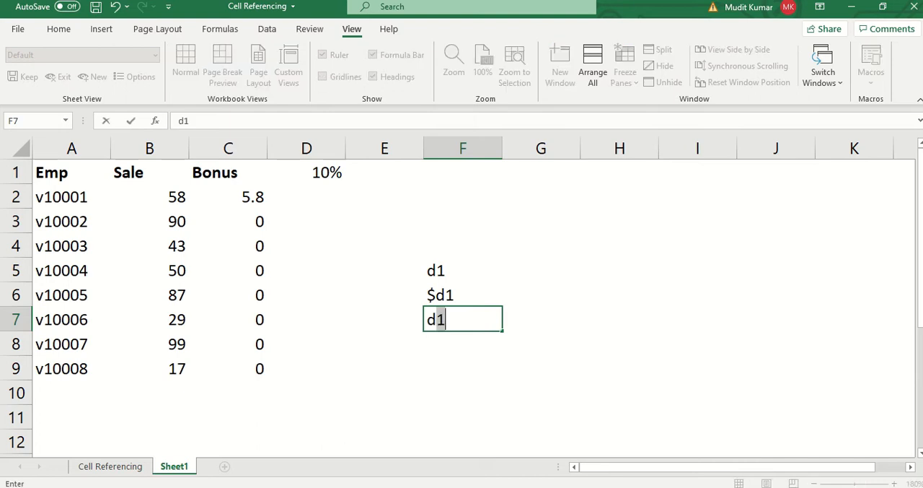
pyautogui.write('$1')
pyautogui.press('Return')
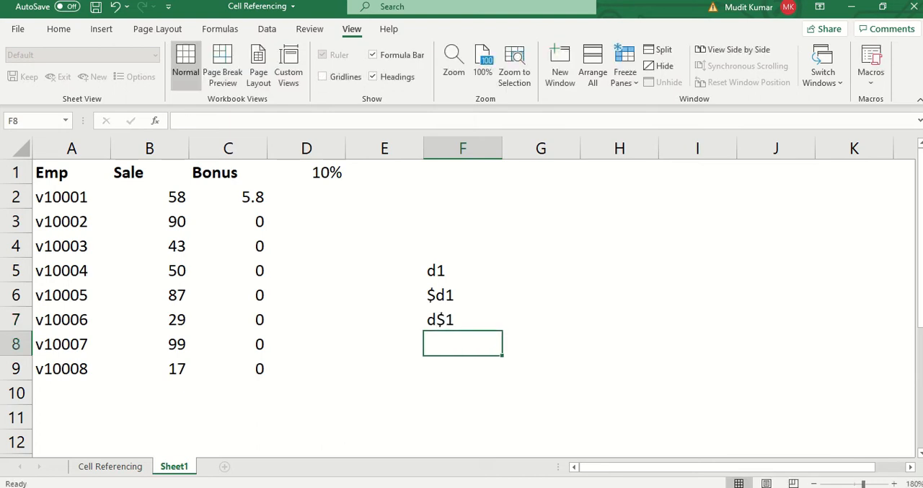
pyautogui.write('$d')
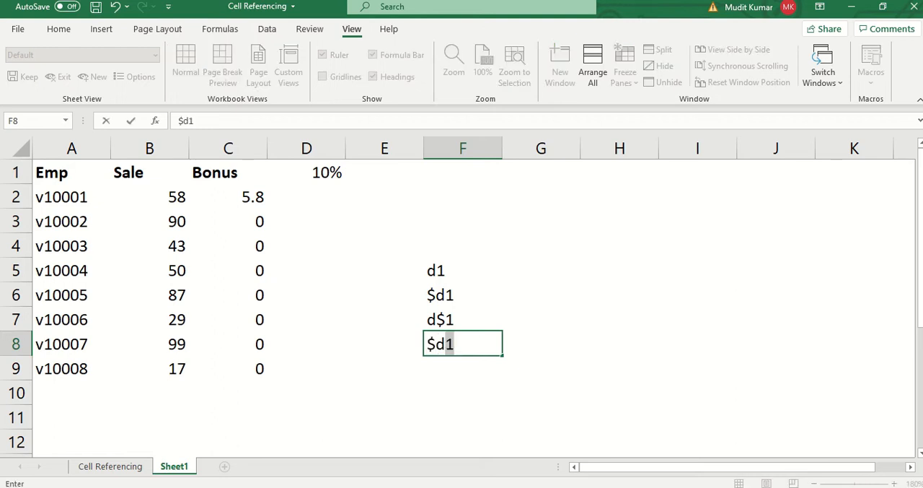
pyautogui.write('%')
pyautogui.press('BackSpace')
pyautogui.write('$1')
pyautogui.press('Return')
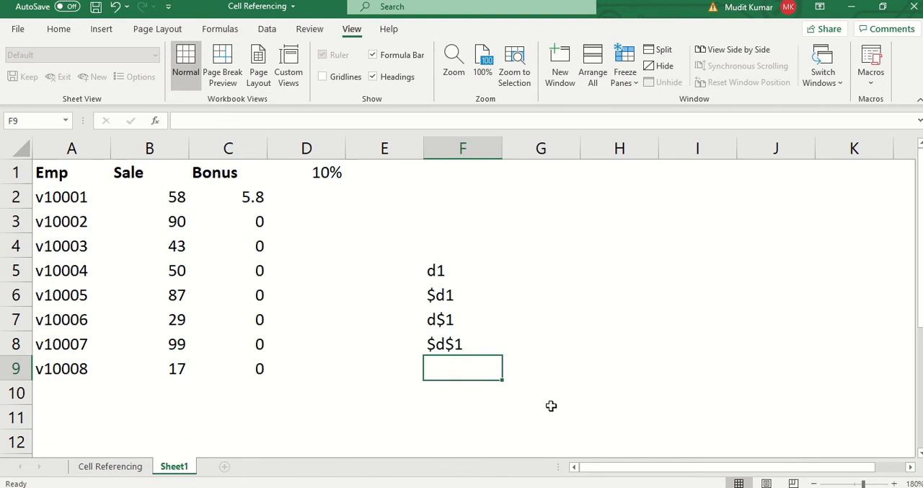
pyautogui.moveTo(480, 274); pyautogui.dragTo(474, 362)
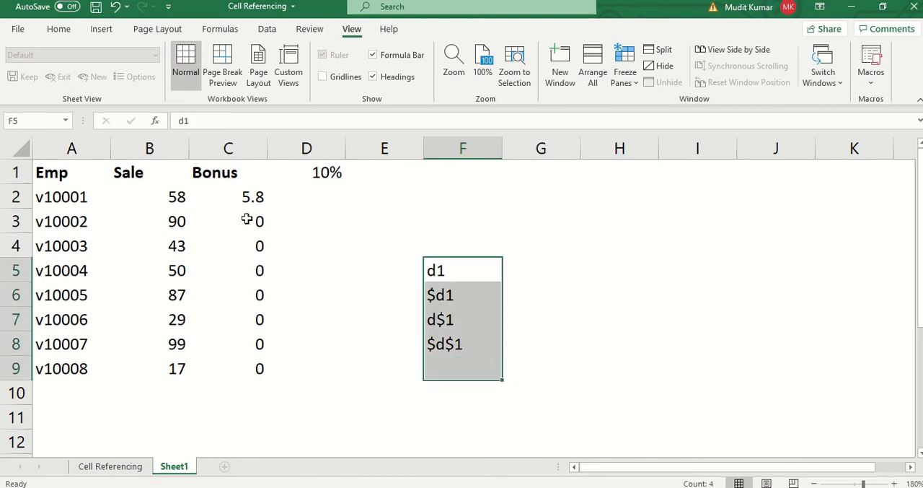
# - Lock the row of the bonus rate reference in C2 so the formula reads =B2*D$1
pyautogui.doubleClick(251, 196)
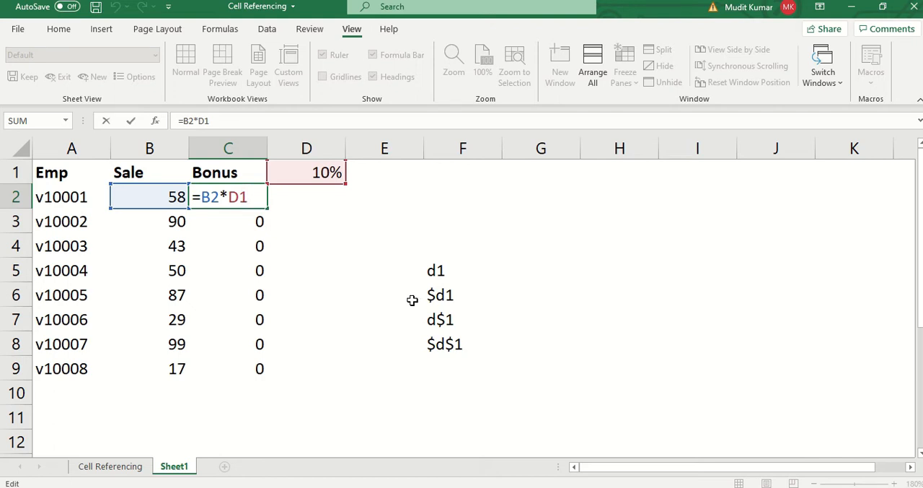
pyautogui.press('F4')
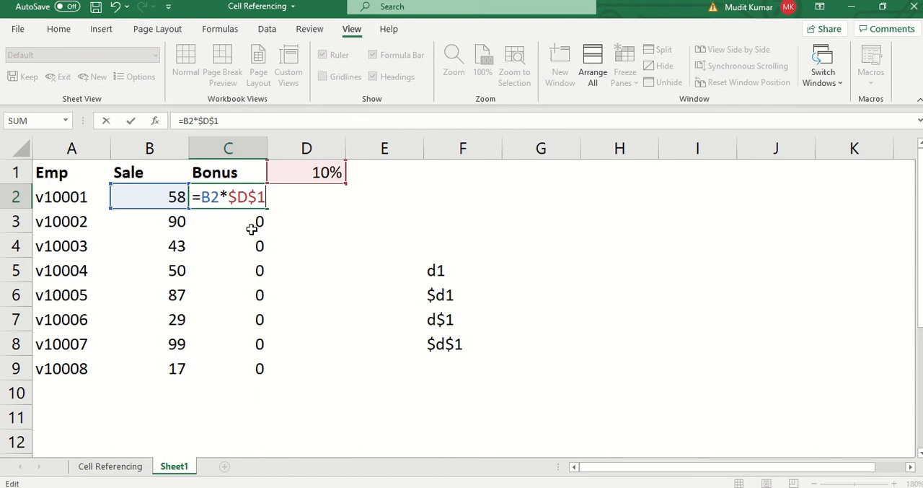
pyautogui.press('F4')
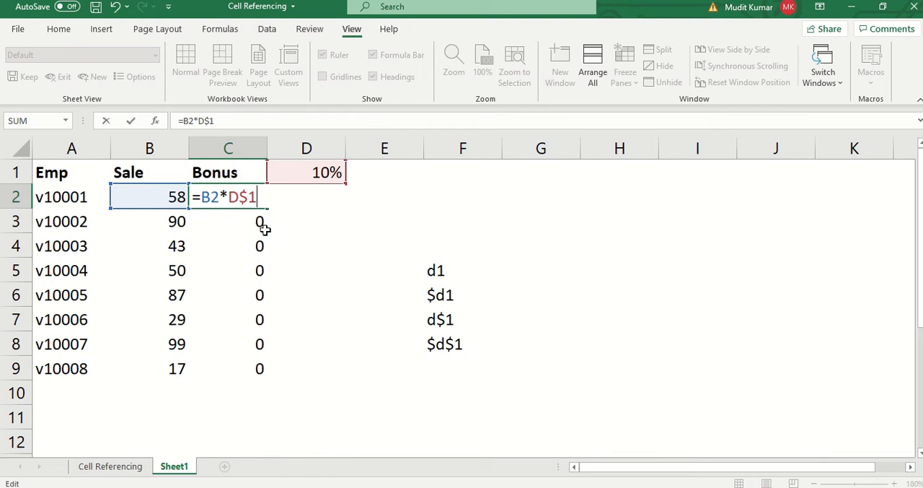
pyautogui.press('Return')
# - Enter the note f4 in cell F1
pyautogui.doubleClick(498, 182)
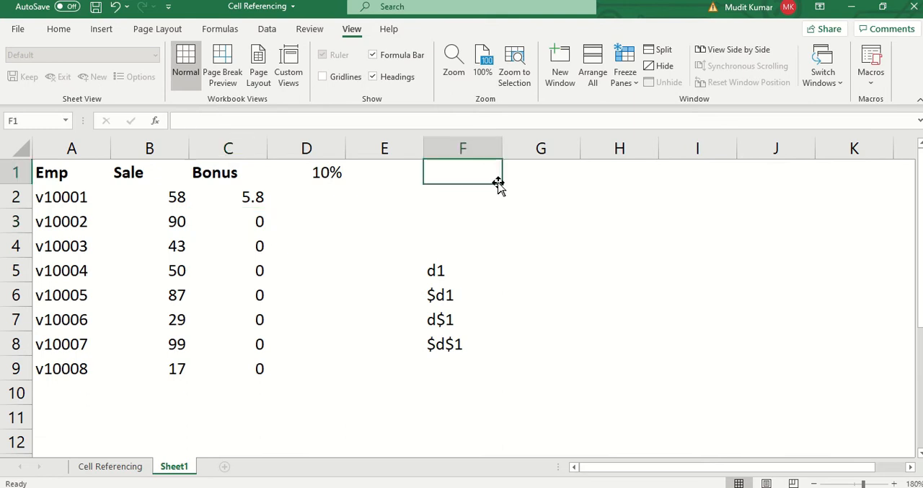
pyautogui.write('f4')
pyautogui.press('Return')
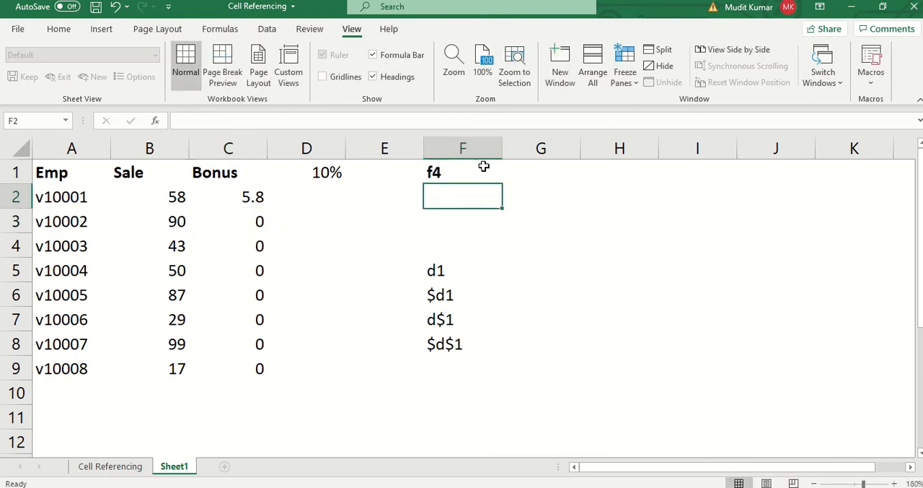
pyautogui.click(479, 169)
# - Fill the row-locked bonus formula from C2 down through C9
pyautogui.click(239, 191)
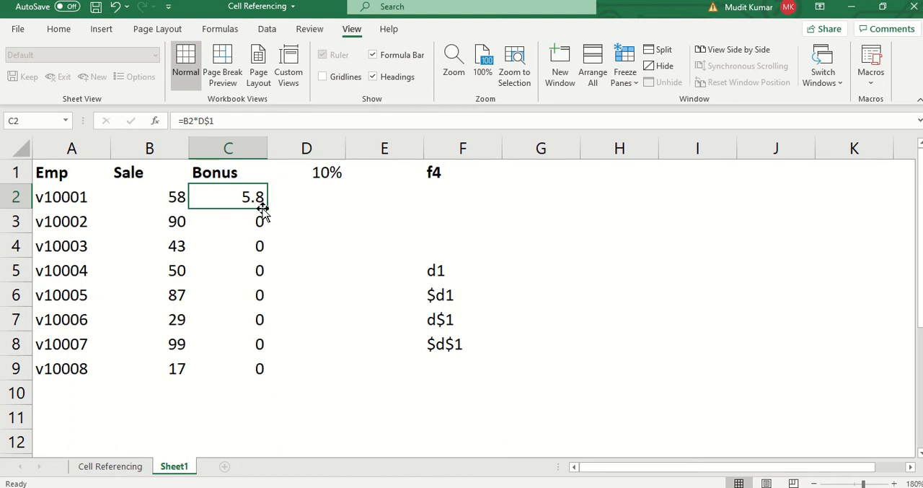
pyautogui.doubleClick(264, 210)
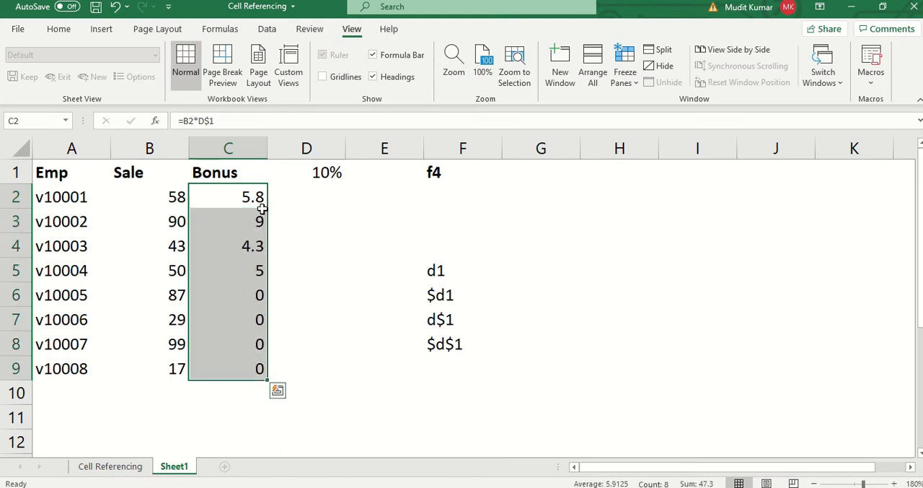
# - Inspect the filled bonus formulas in C3, C5 and C9 to compare their references
pyautogui.doubleClick(253, 212)
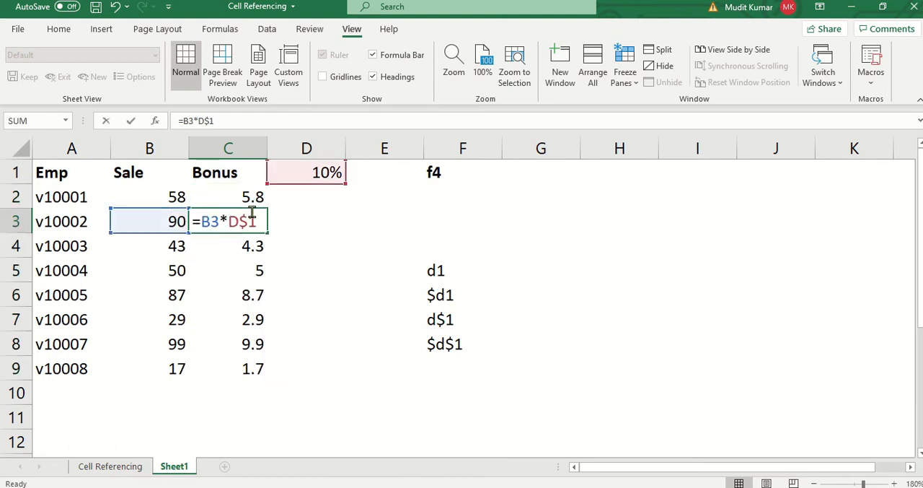
pyautogui.doubleClick(240, 275)
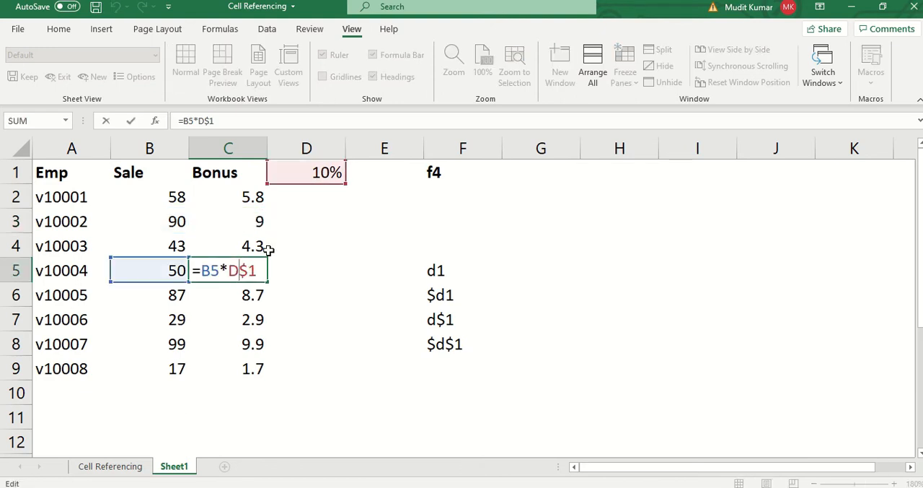
pyautogui.doubleClick(253, 362)
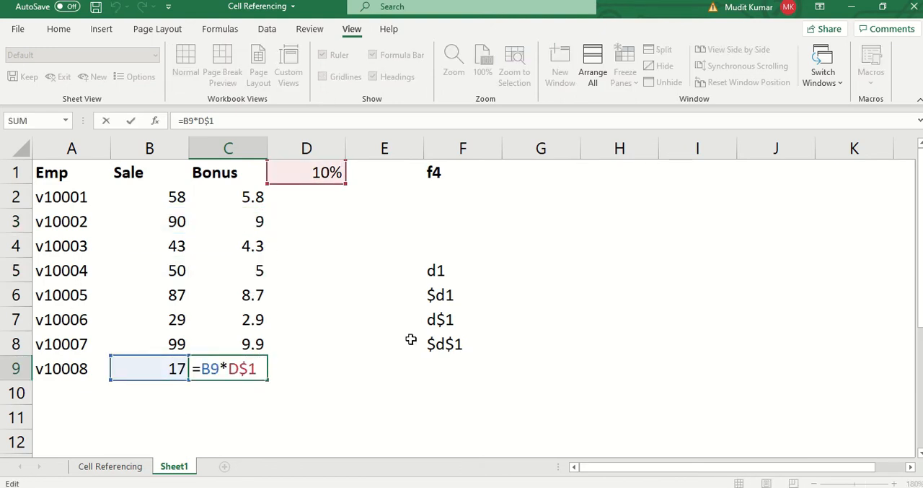
pyautogui.press('Escape')
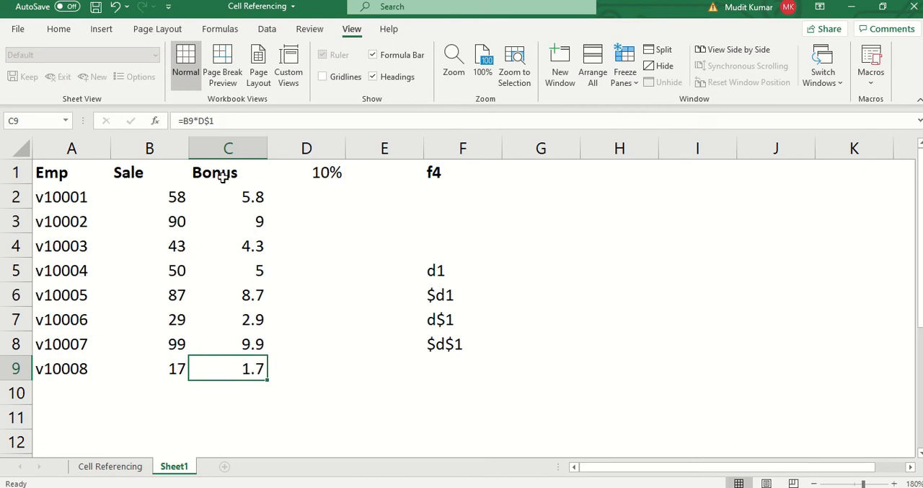
# - Copy columns A to C of Sheet1 and paste them into a new worksheet starting at A1
pyautogui.moveTo(227, 149); pyautogui.dragTo(52, 222)
pyautogui.hotkey('ctrl', 'c')
pyautogui.click(141, 468)
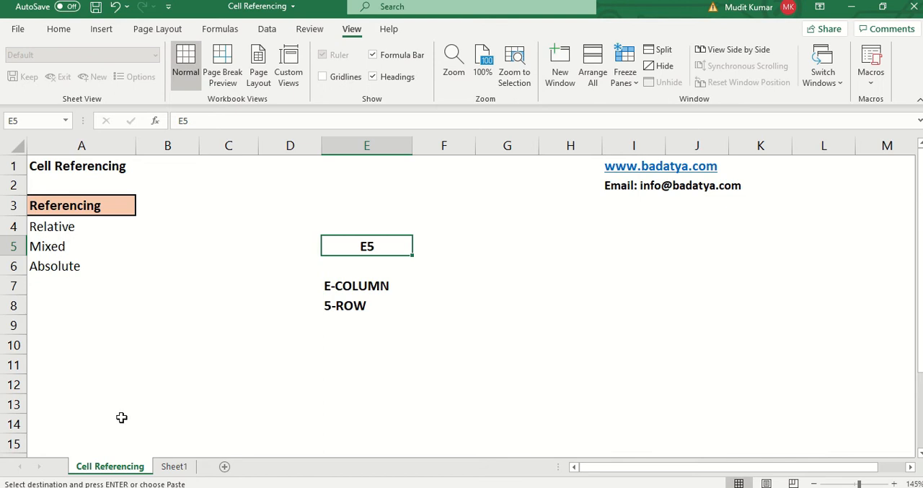
pyautogui.click(176, 468)
pyautogui.click(226, 467)
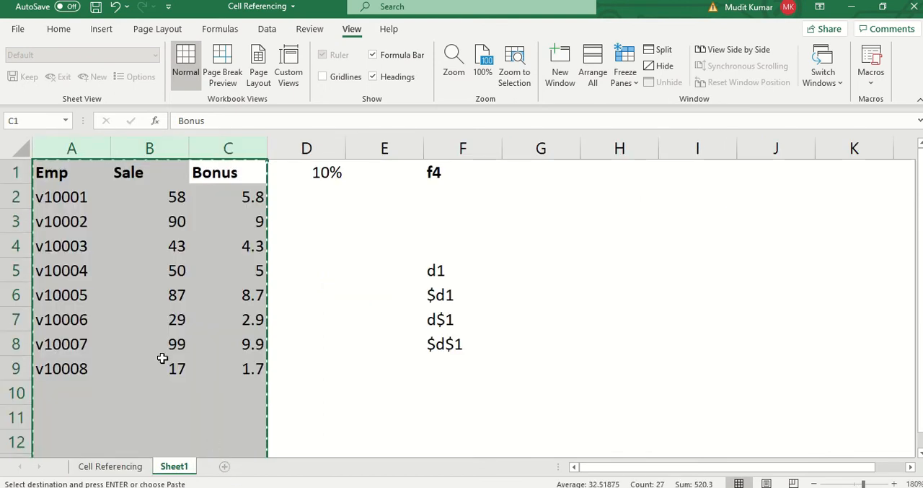
pyautogui.hotkey('ctrl', 'v')
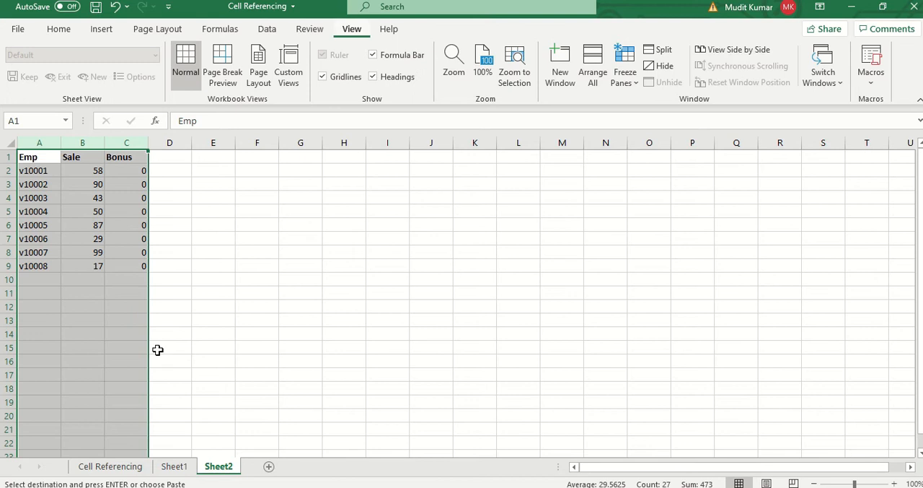
# - AutoFit the widths of the pasted columns A to C on the new worksheet
pyautogui.hotkey('alt', 'h')
pyautogui.press('o')
pyautogui.press('i')
# - Set the new worksheet's zoom to 144% and hide its gridlines
pyautogui.hotkey('alt', 'w')
pyautogui.write('q1')
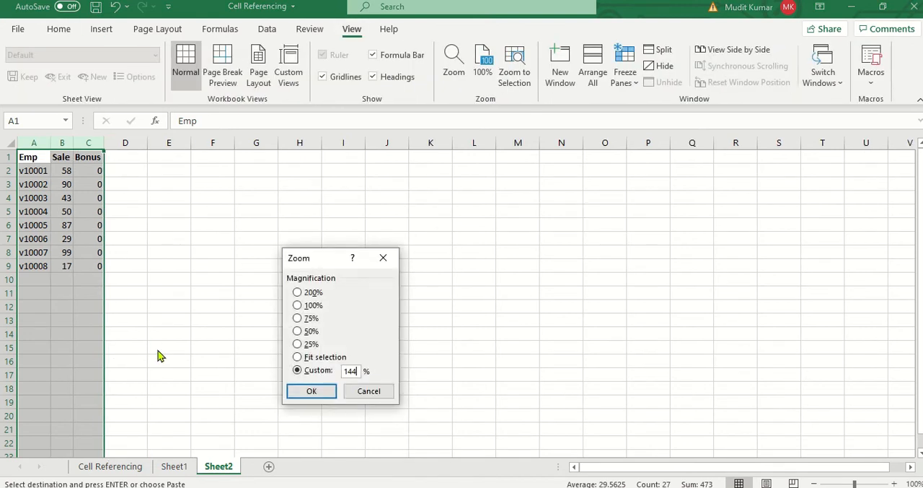
pyautogui.press('Return')
pyautogui.hotkey('alt', 'w')
pyautogui.press('v')
pyautogui.press('g')
pyautogui.click(103, 264)
pyautogui.hotkey('alt', 'w')
pyautogui.press('q')
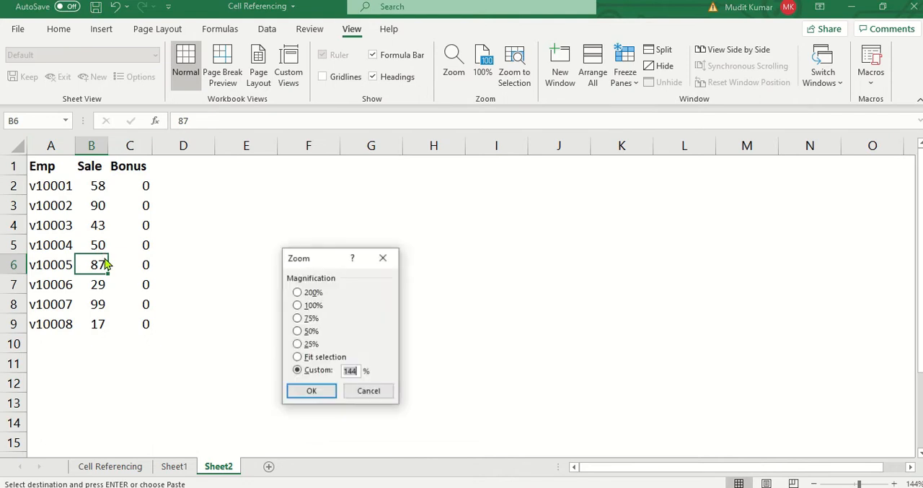
pyautogui.press('Escape')
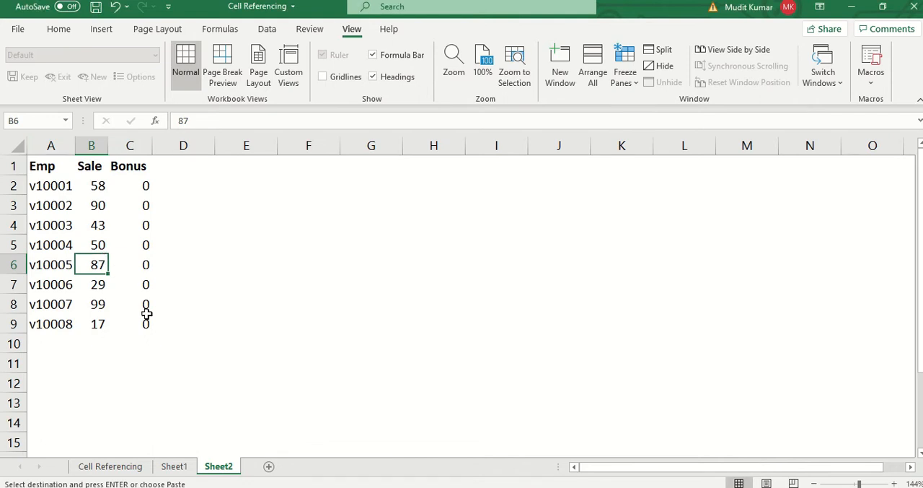
# - Clear the copied bonus formulas from C2:C9 in the new worksheet
pyautogui.click(157, 344)
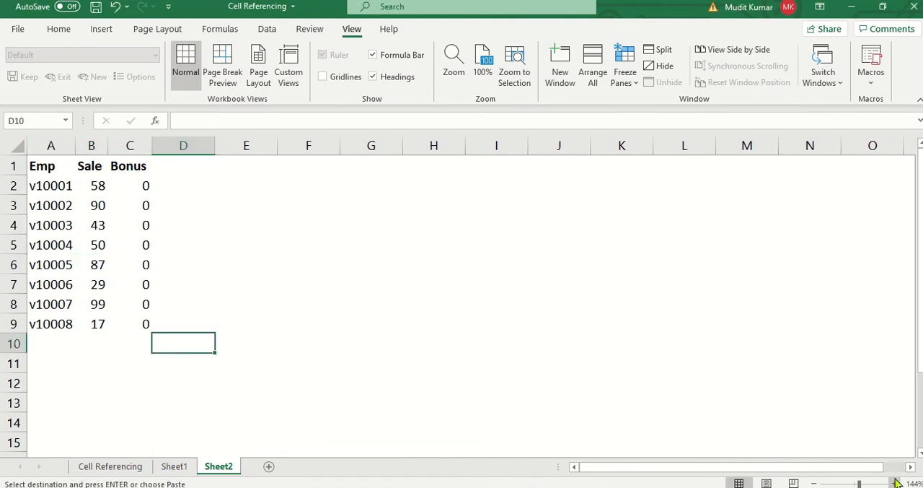
pyautogui.click(895, 483)
pyautogui.click(896, 483)
pyautogui.click(895, 482)
pyautogui.click(895, 483)
pyautogui.click(896, 482)
pyautogui.click(175, 198)
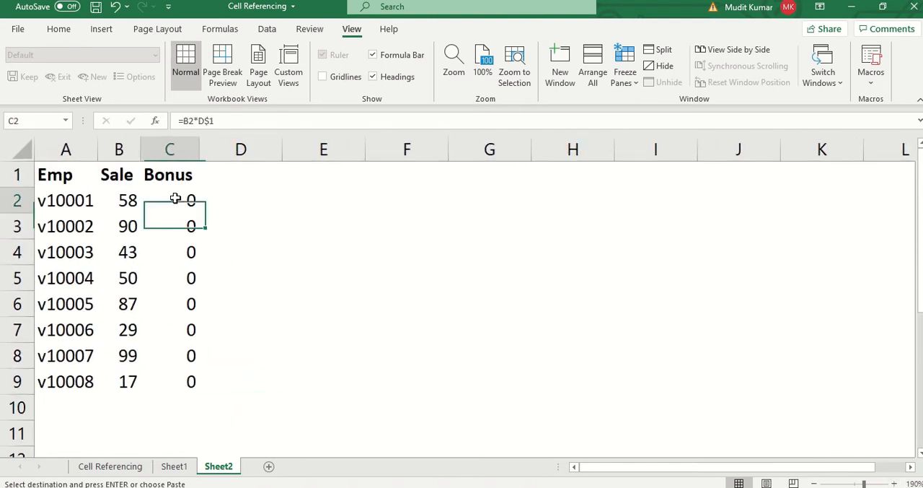
pyautogui.hotkey('ctrl', 'shift', 'Down')
pyautogui.press('Delete')
# - Rename the header in B1 to Sale1 and the header in C1 to Sale2
pyautogui.press('Up')
pyautogui.write('Sa')
pyautogui.press('Escape')
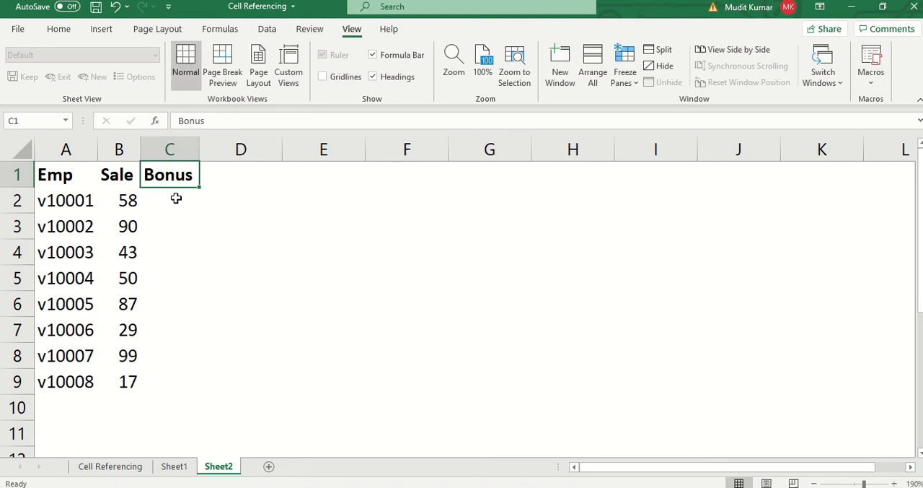
pyautogui.press('Left')
pyautogui.press('F2')
pyautogui.write('1')
pyautogui.press('Tab')
pyautogui.write('Sale2')
pyautogui.press('Return')
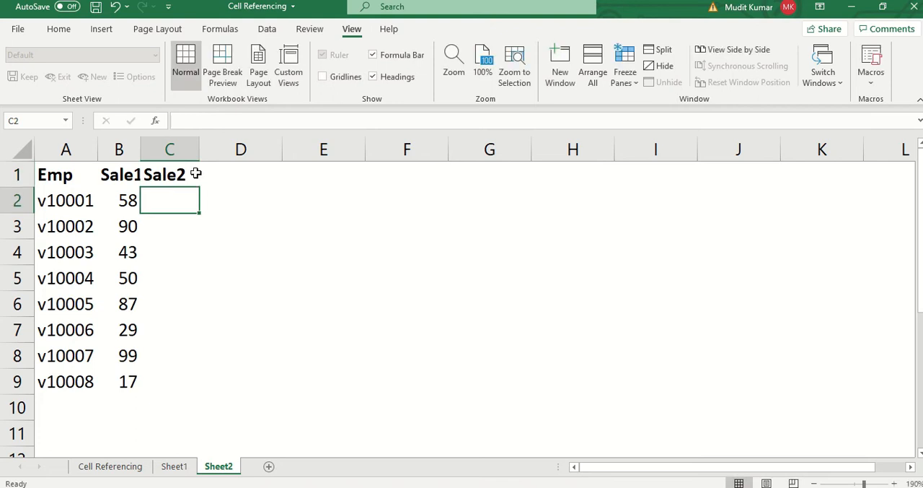
# - Adjust the widths of columns B and C to fit their headers and enter =RANDBETWEEN(10,99) in C2
pyautogui.moveTo(202, 149); pyautogui.dragTo(150, 150)
pyautogui.write('=ra')
pyautogui.press('Down')
pyautogui.press('Down')
pyautogui.press('Down')
pyautogui.press('Tab')
pyautogui.write('10')
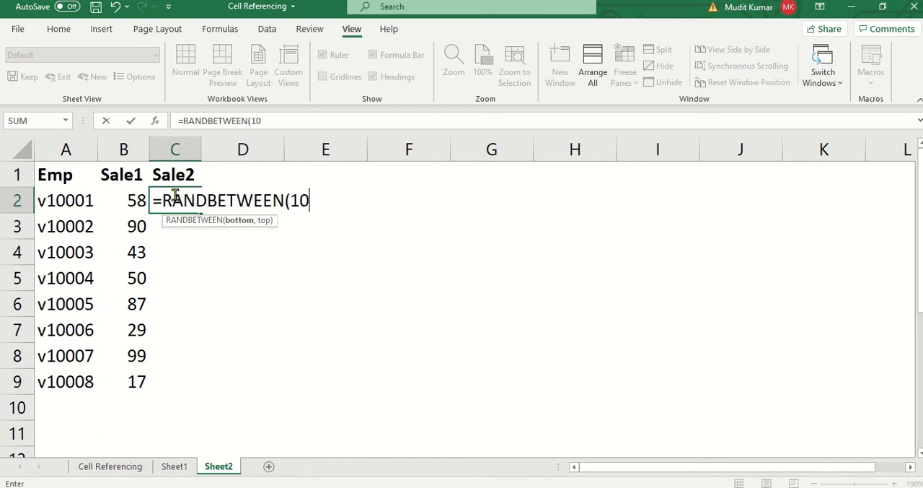
pyautogui.write(',99')
pyautogui.press('Return')
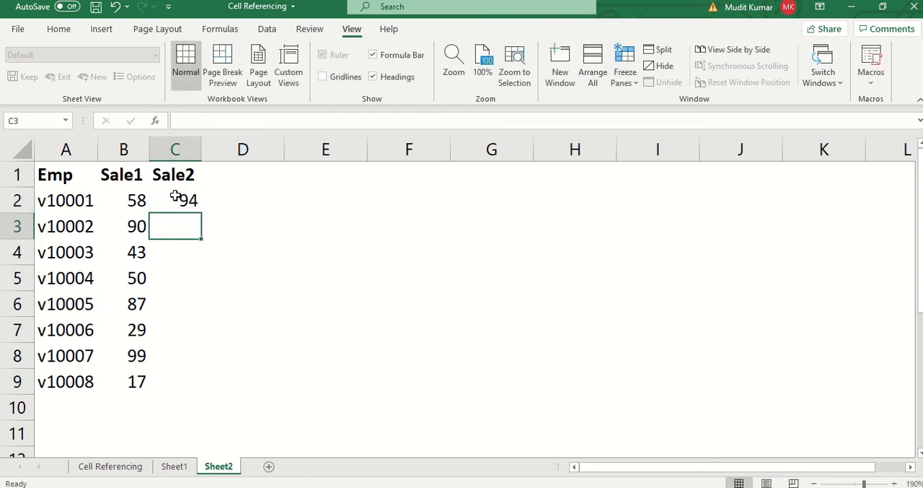
# - Fill the random number formula from C2 down through C9
pyautogui.press('Left')
pyautogui.hotkey('ctrl', 'Down')
pyautogui.press('Right')
pyautogui.hotkey('ctrl', 'shift', 'Up')
pyautogui.hotkey('ctrl', 'd')
# - Replace the random number formulas in C2:C9 with their static values
pyautogui.hotkey('ctrl', 'c')
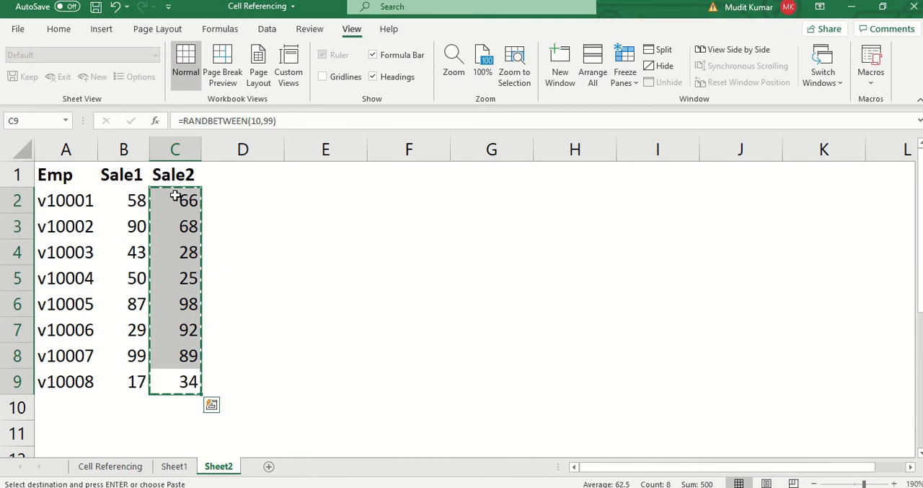
pyautogui.hotkey('alt', 'h')
pyautogui.press('v')
pyautogui.press('s')
pyautogui.press('v')
pyautogui.press('Return')
pyautogui.press('Escape')
# - Jump between the edges of the data in the table, finishing on the last Sale1 value in B9
pyautogui.hotkey('ctrl', 'Up')
pyautogui.press('Down')
pyautogui.hotkey('ctrl', 'Left')
pyautogui.hotkey('ctrl', 'Down')
pyautogui.press('Right')
pyautogui.hotkey('ctrl', 'Up')
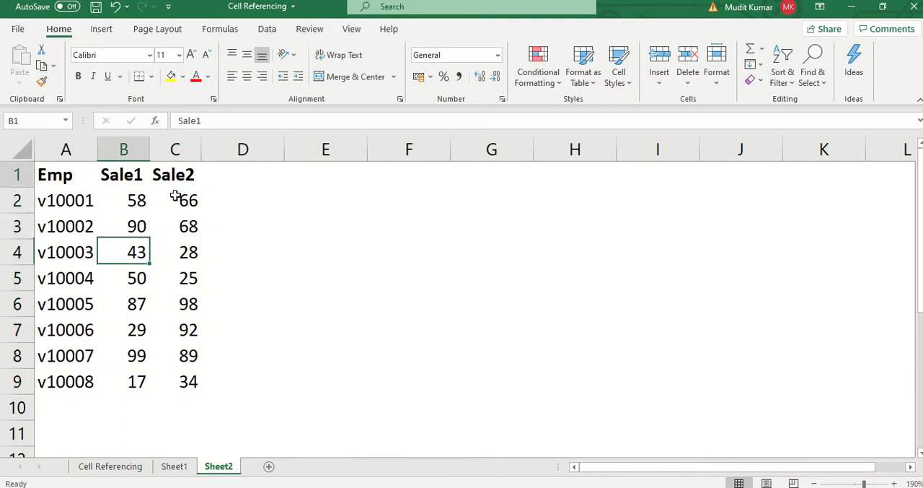
pyautogui.press('Down')
pyautogui.hotkey('ctrl', 'Down')
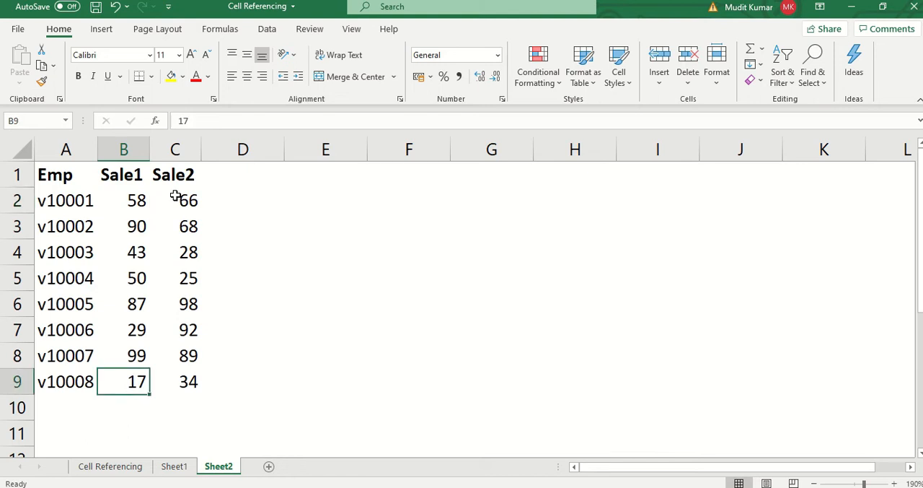
# - Enter the note "ctrl + downarrow key" in cell H4
pyautogui.click(572, 243)
pyautogui.write('c')
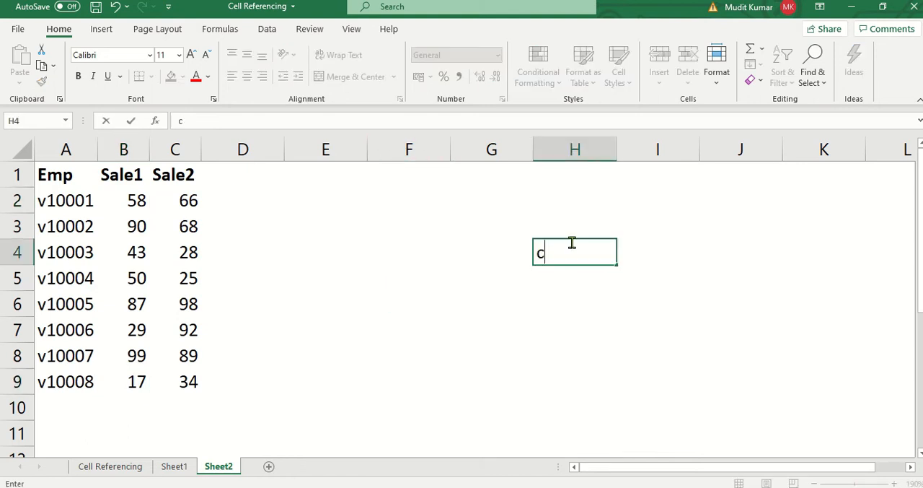
pyautogui.write('trl + d')
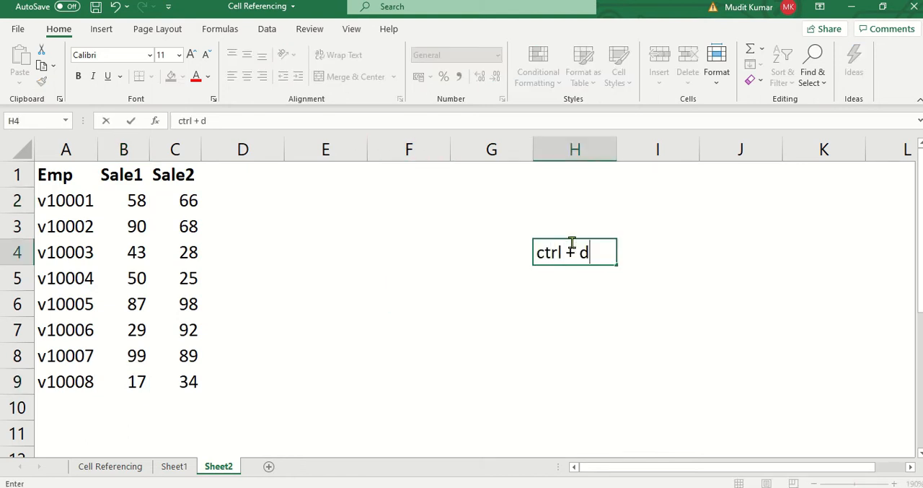
pyautogui.write('ownarro')
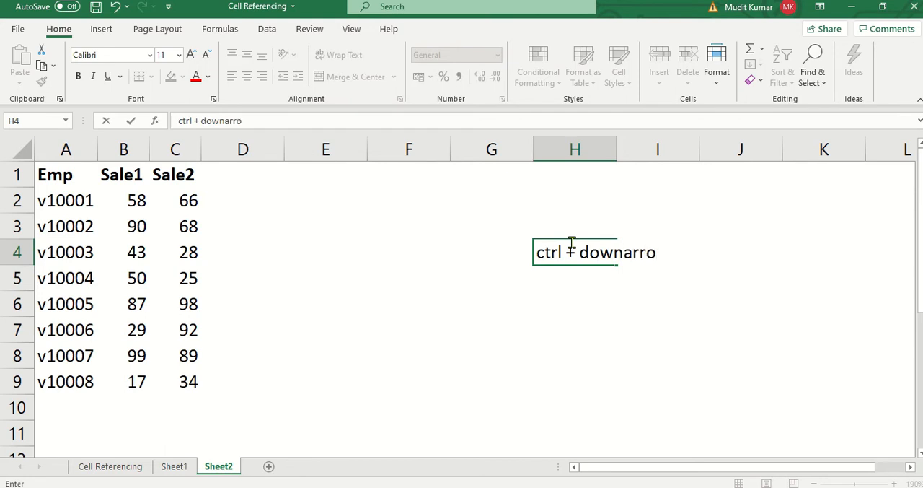
pyautogui.write('w key')
pyautogui.press('Return')
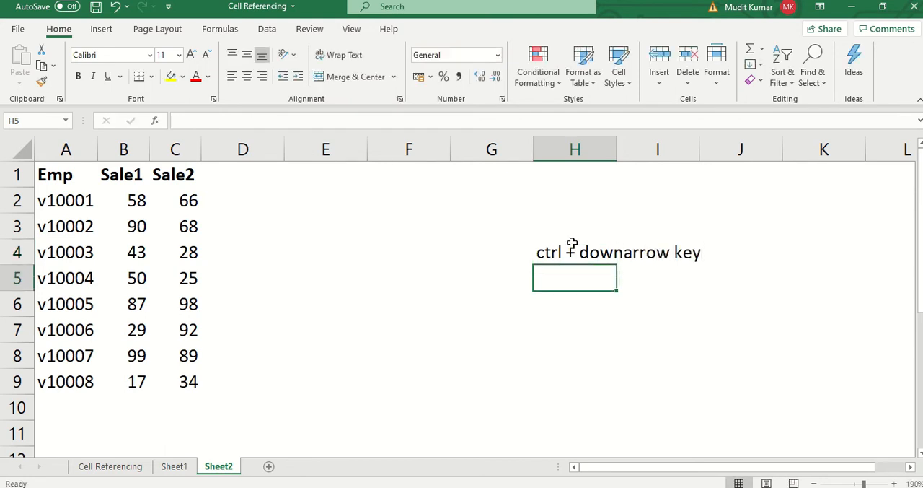
# - Find and open the Windows On-Screen Keyboard, examine the Ctrl and arrow keys on it, and minimize it
pyautogui.press('super+s')
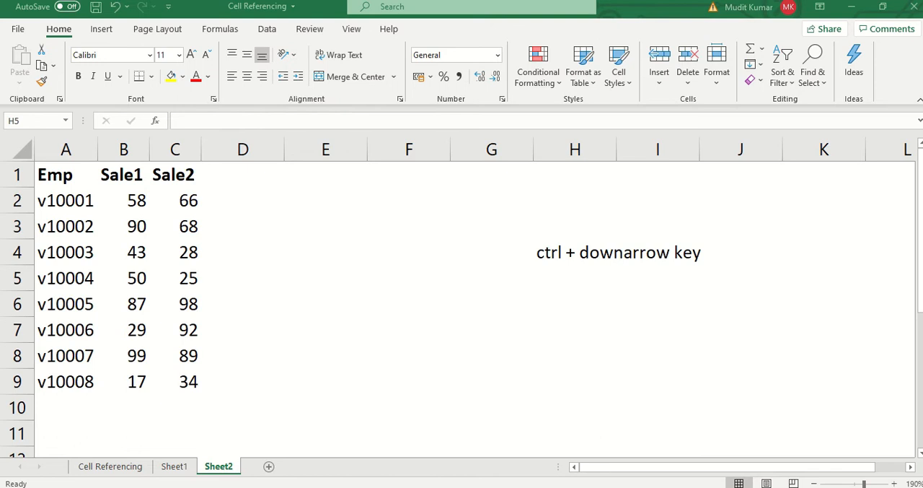
pyautogui.write('key')
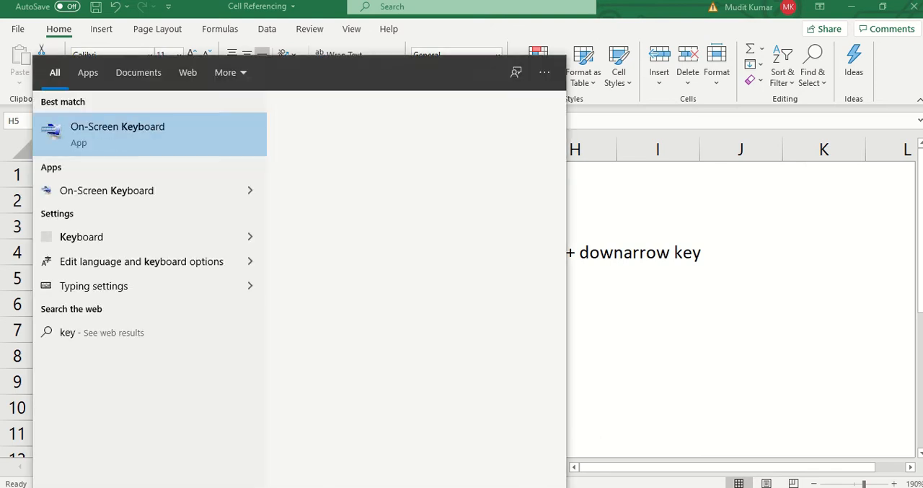
pyautogui.write('b')
pyautogui.click(144, 144)
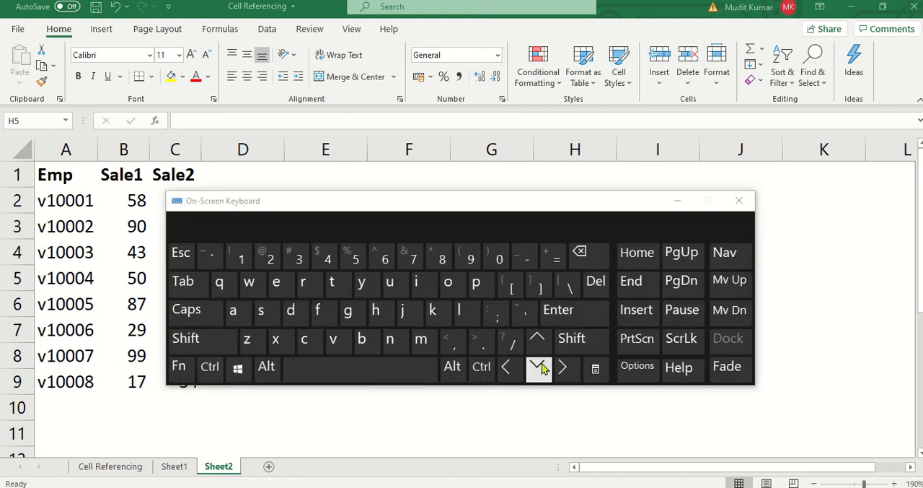
pyautogui.click(676, 202)
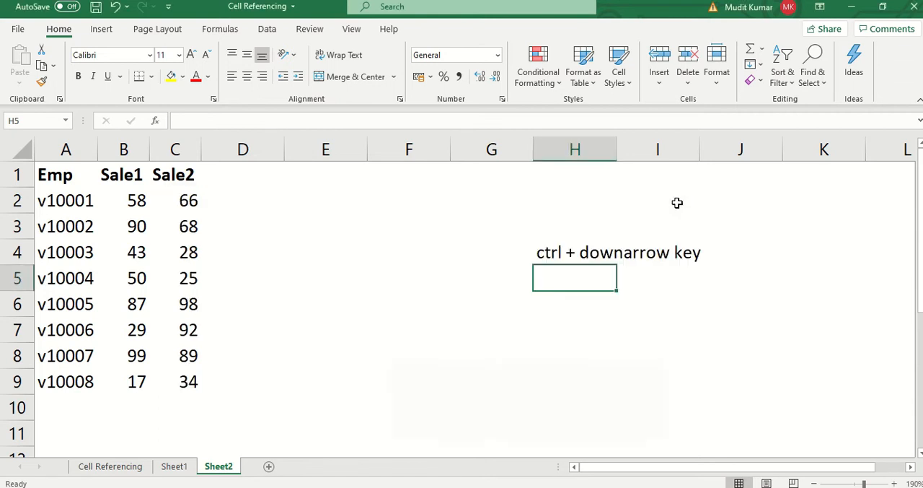
# - Correct the note in H4 to read "ctrl + down arrow key"
pyautogui.click(339, 298)
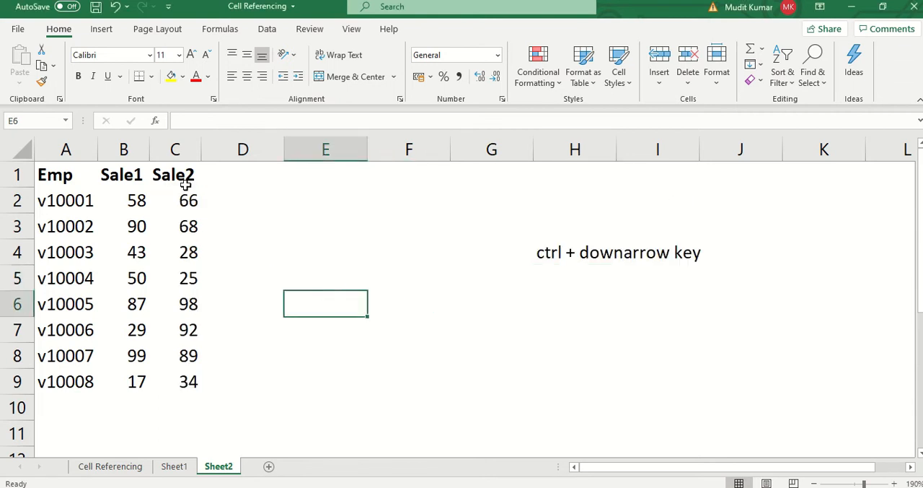
pyautogui.click(572, 251)
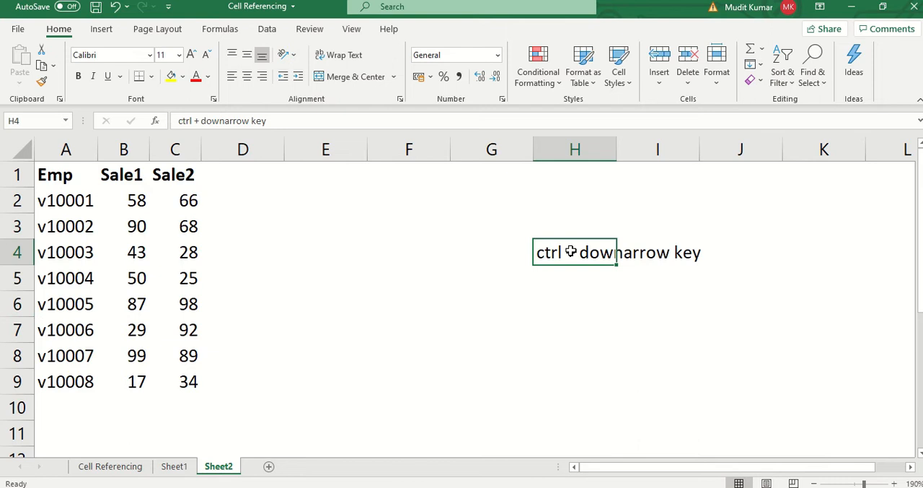
pyautogui.press('F2')
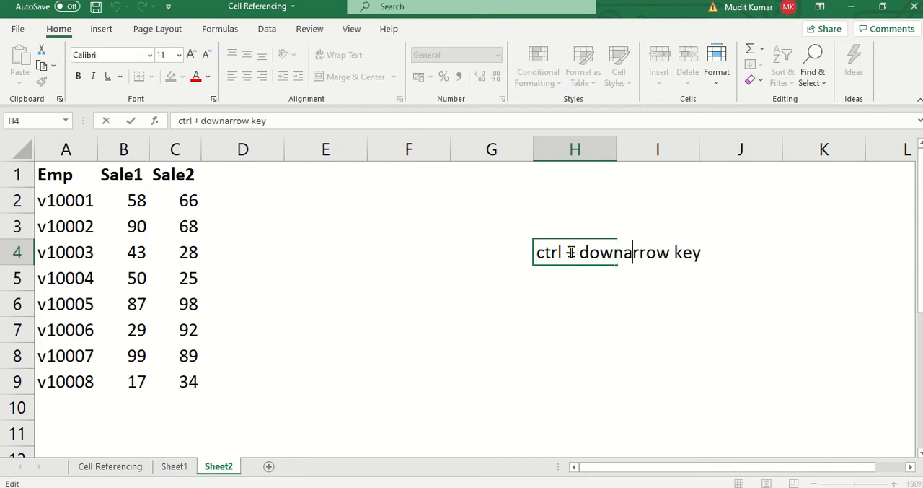
pyautogui.press('Left')
pyautogui.press('Return')
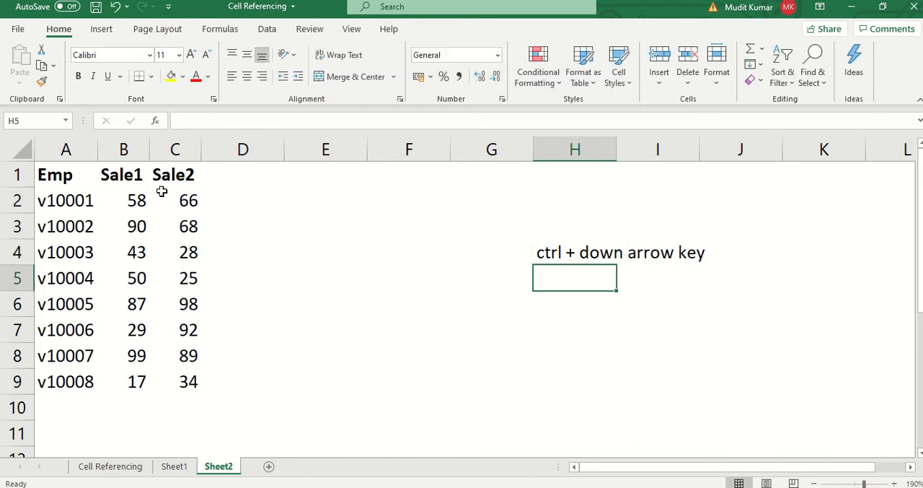
# - Enter the rates 10% in F1 and 20% in G1 and make both bold
pyautogui.click(204, 206)
pyautogui.click(195, 205)
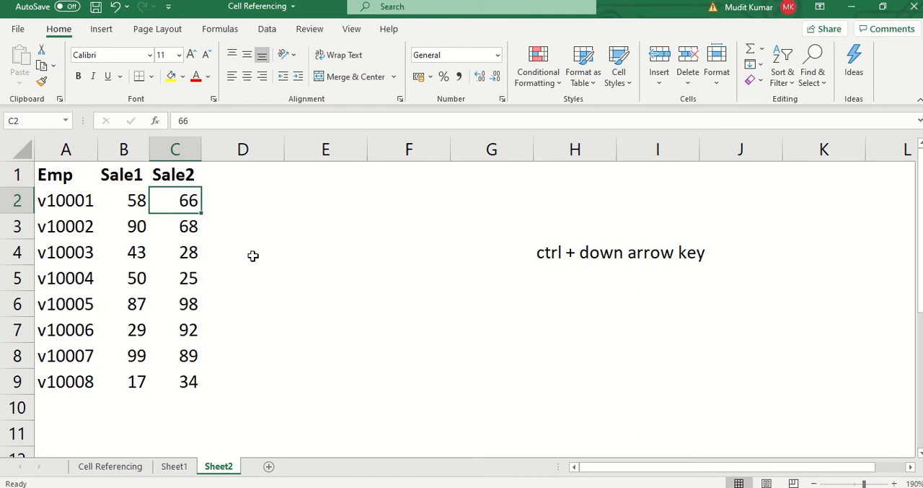
pyautogui.click(220, 181)
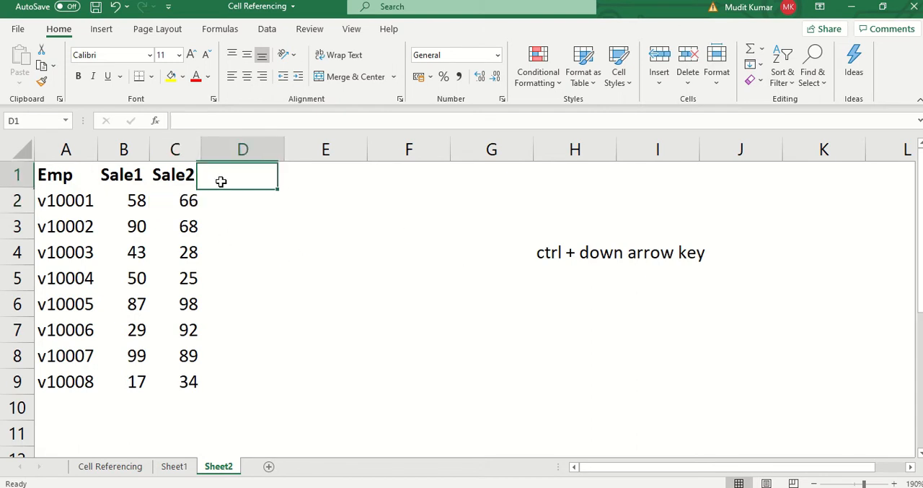
pyautogui.press('Right')
pyautogui.press('Right')
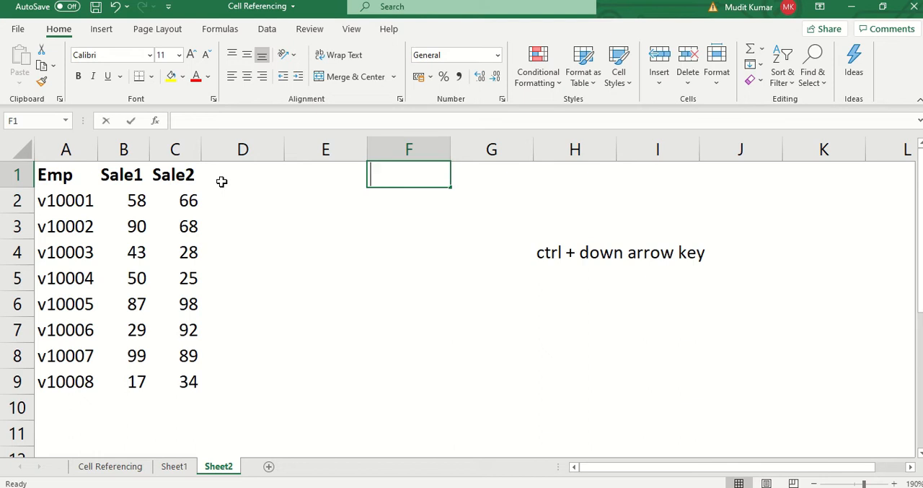
pyautogui.write('10%')
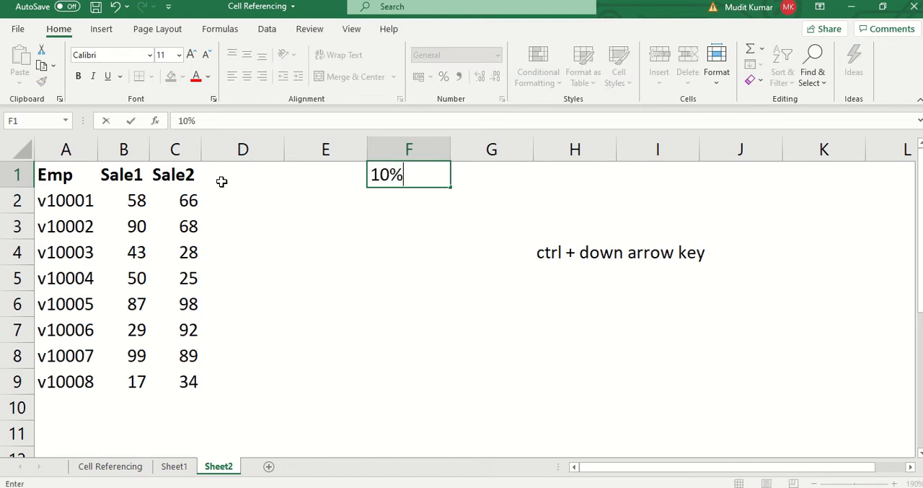
pyautogui.press('Tab')
pyautogui.write('20%')
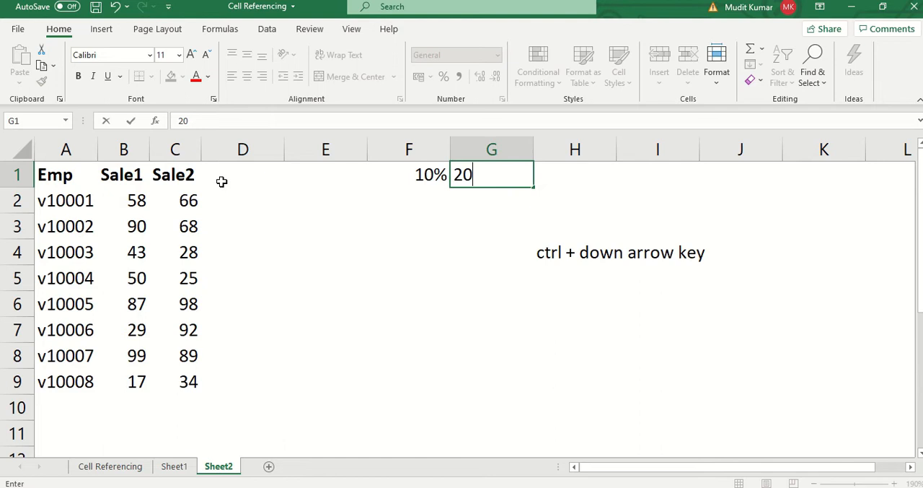
pyautogui.press('Return')
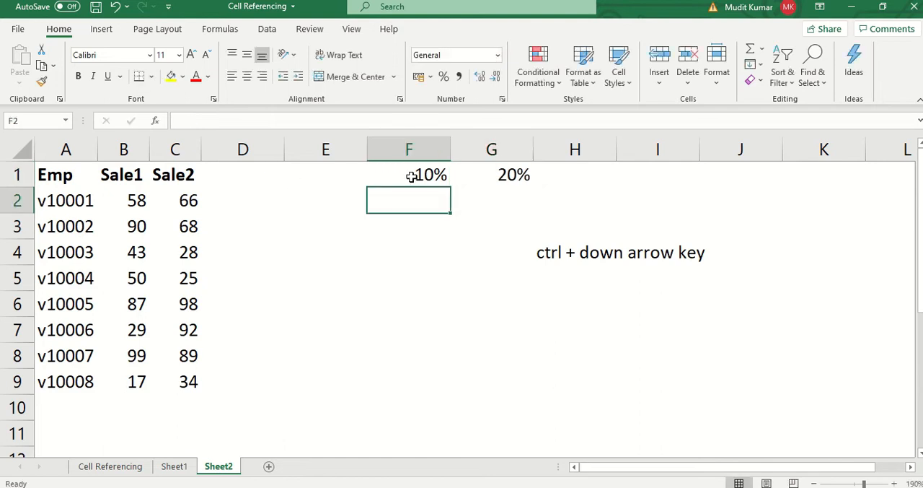
pyautogui.moveTo(410, 177); pyautogui.dragTo(521, 179)
pyautogui.hotkey('ctrl', 'b')
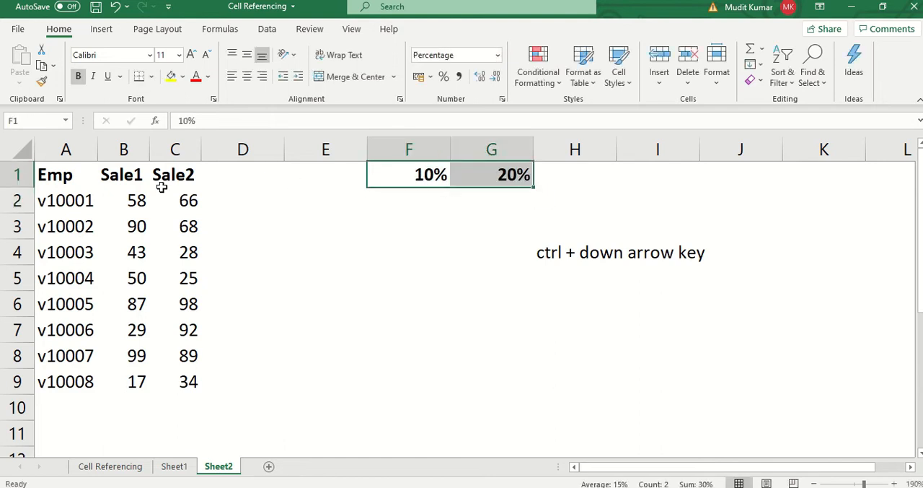
# - Copy the Sale1 and Sale2 headers from B1:C1 into D1:E1
pyautogui.click(172, 177)
pyautogui.keyDown('shift'); pyautogui.click(125, 177); pyautogui.keyUp('shift')
pyautogui.hotkey('ctrl', 'c')
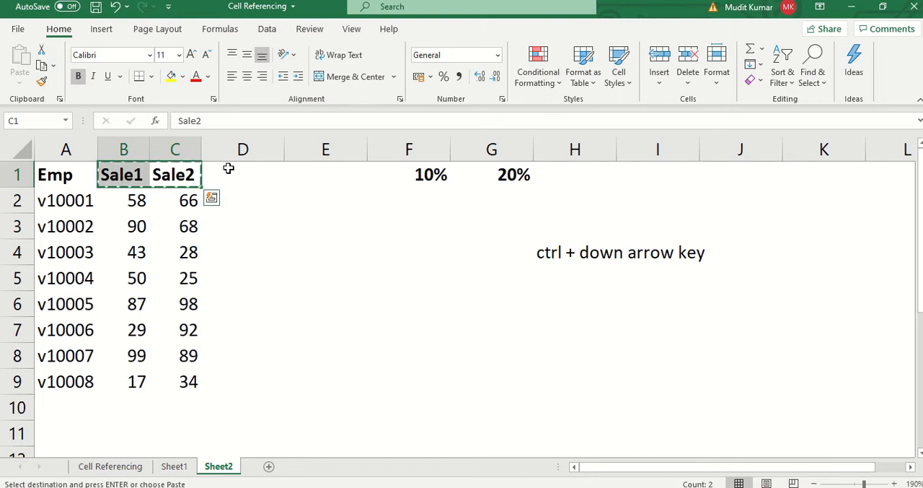
pyautogui.click(252, 175)
pyautogui.hotkey('ctrl', 'v')
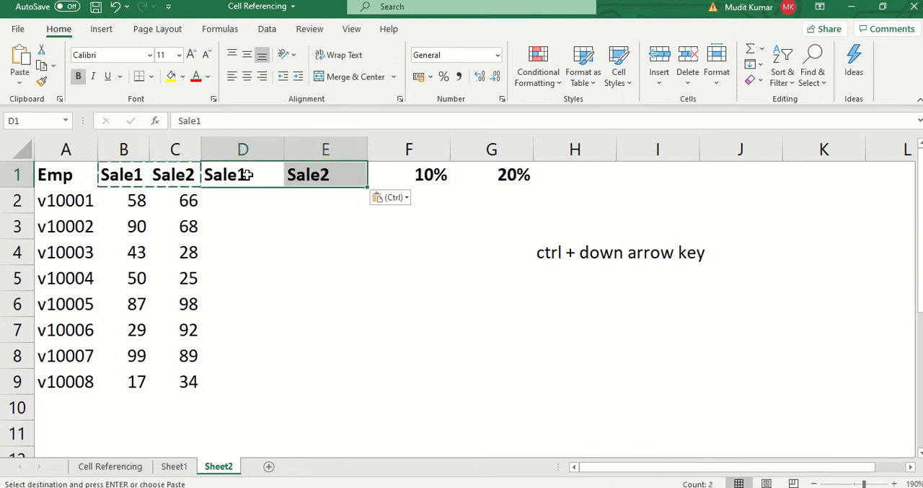
pyautogui.press('Escape')
# - Set the font color of the copied Sale1 and Sale2 headers in D1:E1 to dark green
pyautogui.click(211, 77)
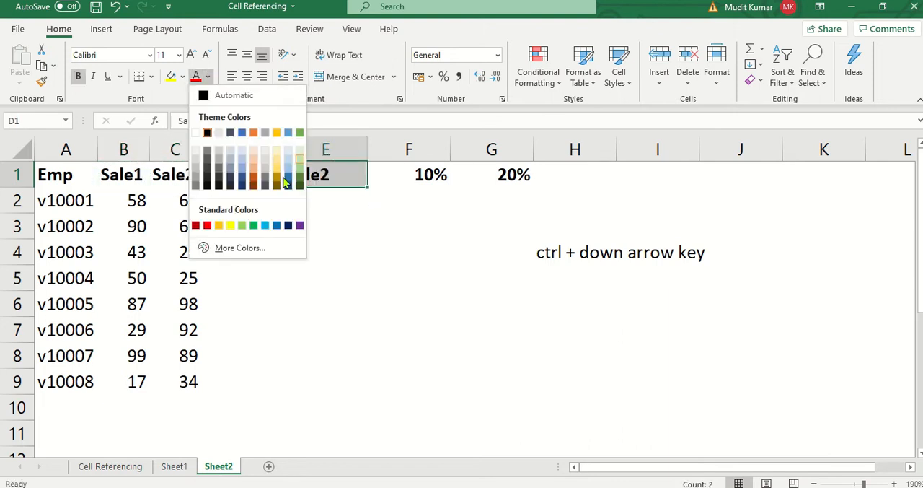
pyautogui.click(259, 168)
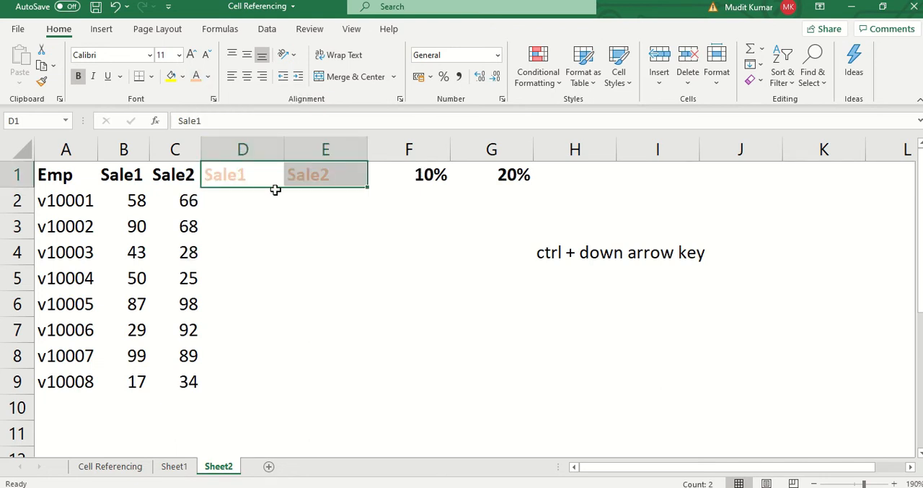
pyautogui.click(257, 192)
pyautogui.click(241, 175)
pyautogui.moveTo(276, 169); pyautogui.dragTo(305, 167)
pyautogui.click(209, 76)
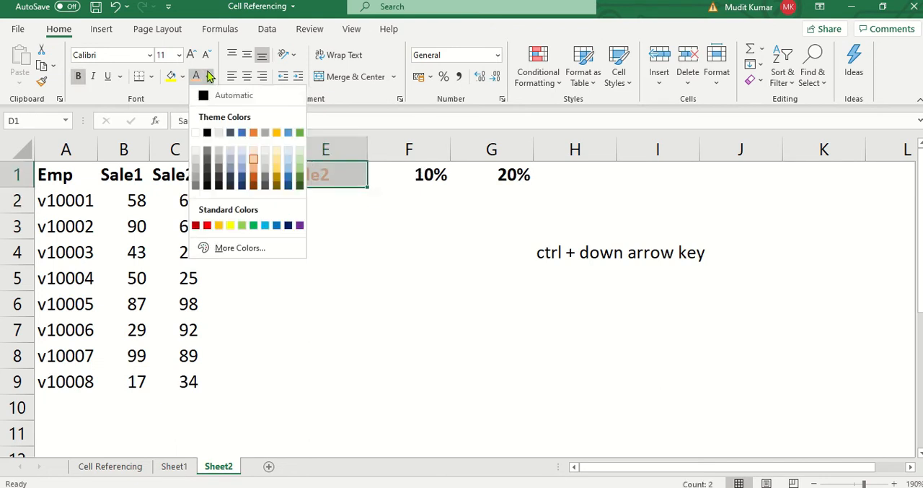
pyautogui.click(299, 184)
pyautogui.click(267, 217)
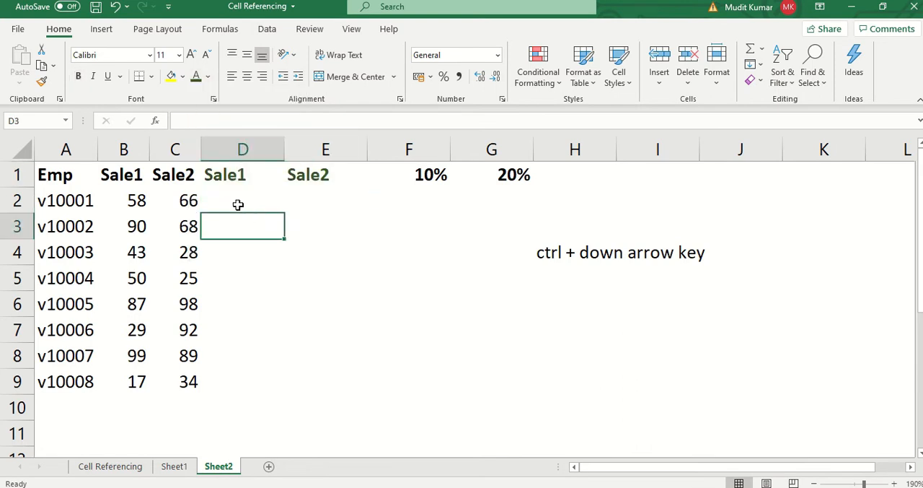
pyautogui.click(230, 194)
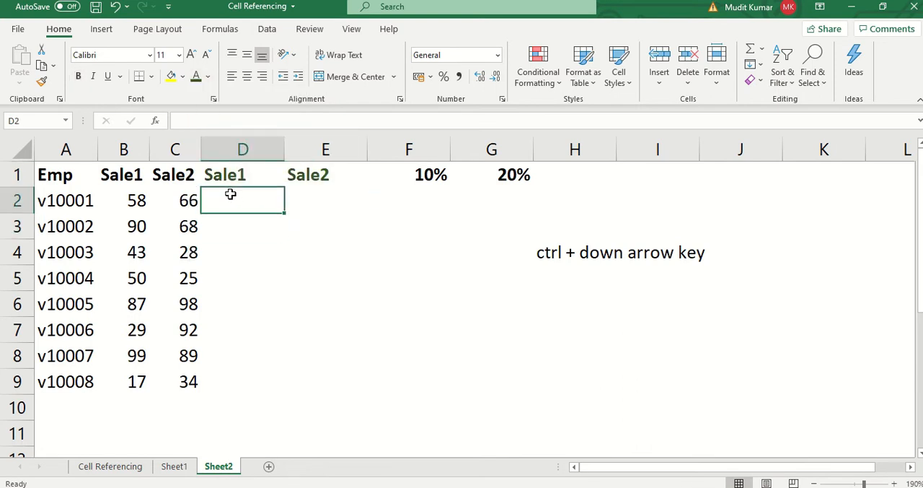
pyautogui.write('=')
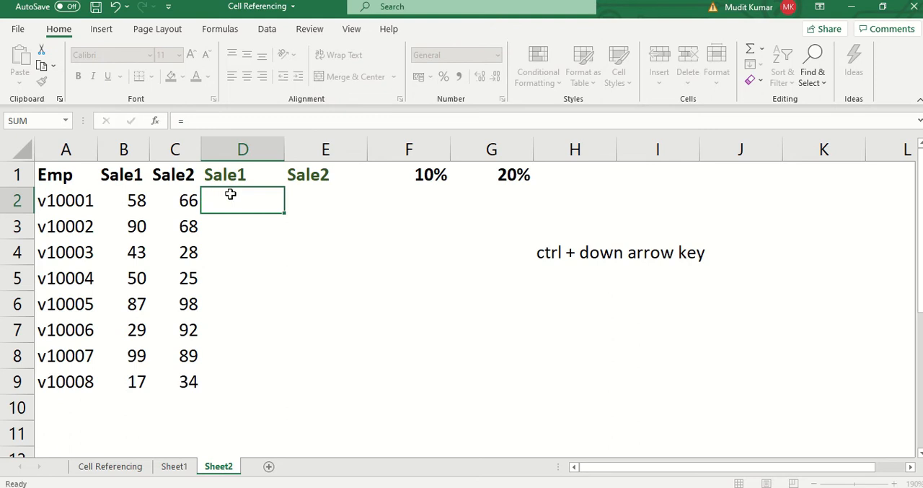
pyautogui.press('Escape')
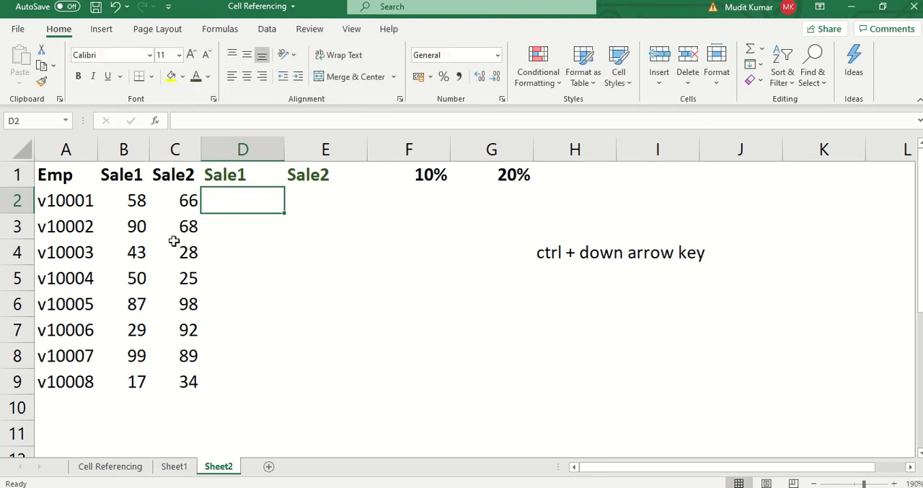
# - Highlight the empty result columns D and E and the two rates in F1:G1 for review
pyautogui.moveTo(258, 199); pyautogui.dragTo(264, 405)
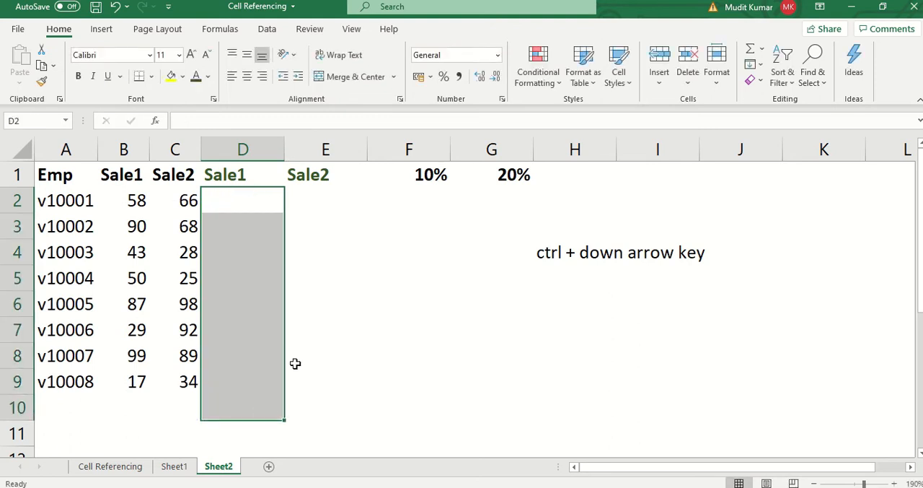
pyautogui.moveTo(318, 175); pyautogui.dragTo(322, 385)
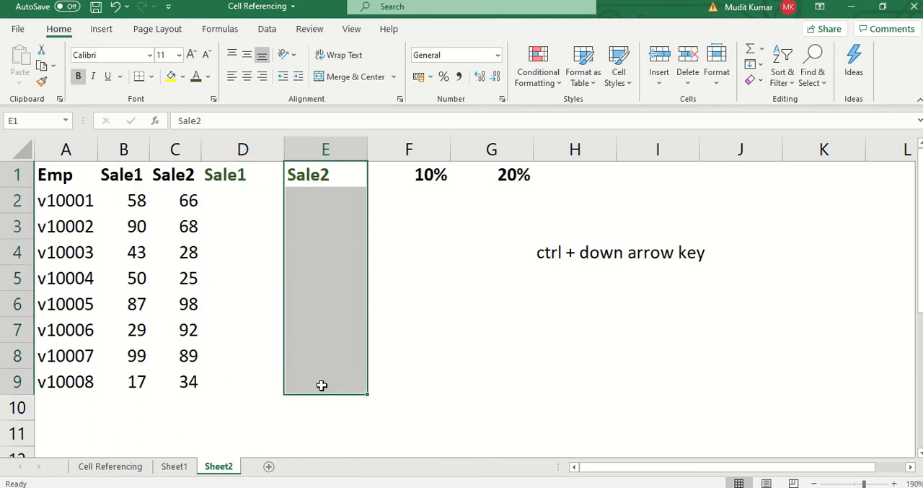
pyautogui.moveTo(230, 150); pyautogui.dragTo(291, 173)
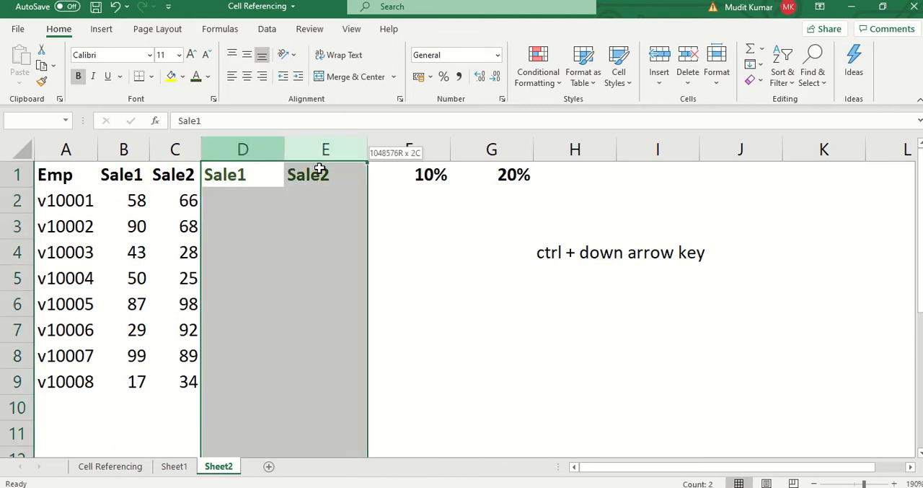
pyautogui.click(255, 209)
pyautogui.moveTo(411, 175); pyautogui.dragTo(490, 188)
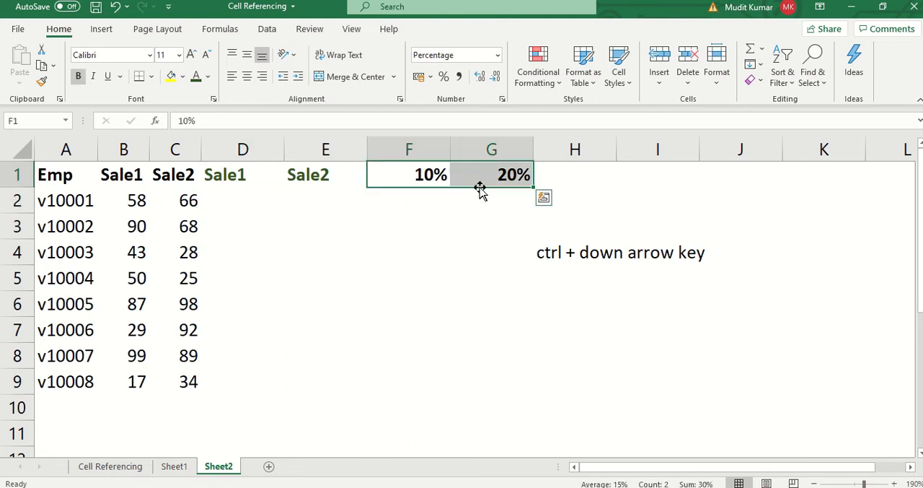
# - Enter the formula =B2*F$1 in D2, locking only the row of the rate reference
pyautogui.click(217, 208)
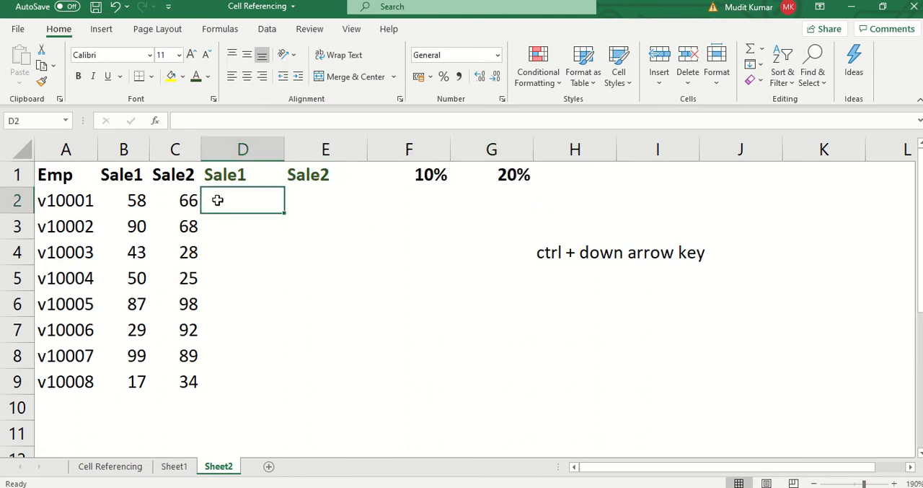
pyautogui.write('=')
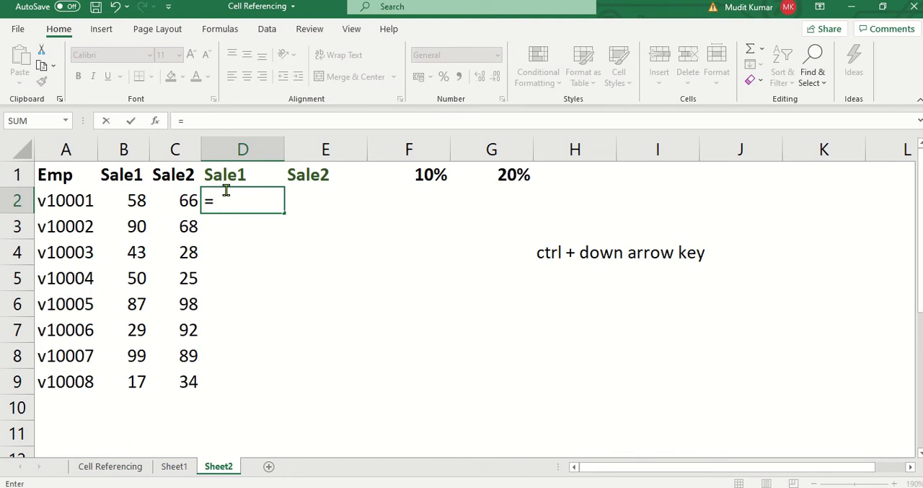
pyautogui.click(113, 201)
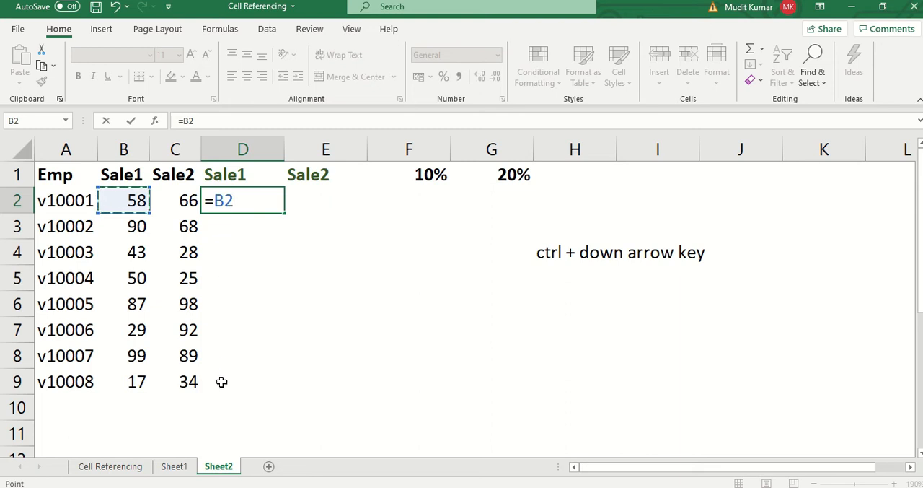
pyautogui.write('8')
pyautogui.press('BackSpace')
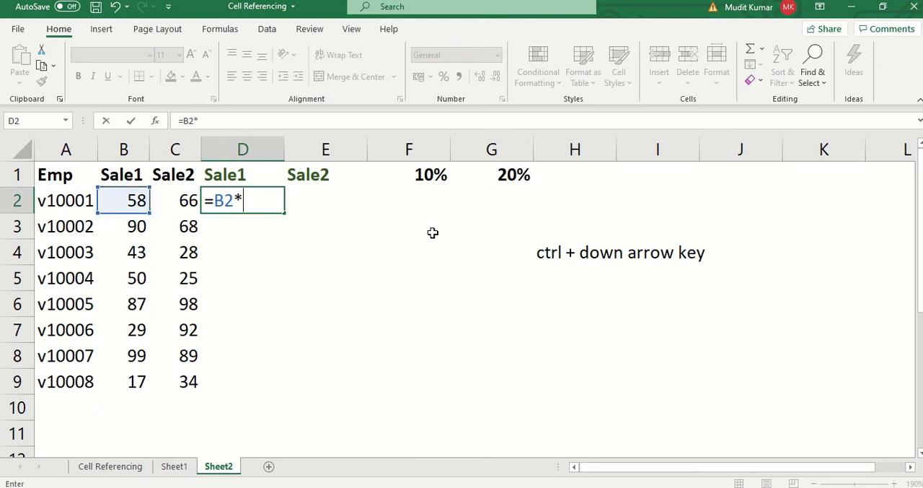
pyautogui.click(429, 174)
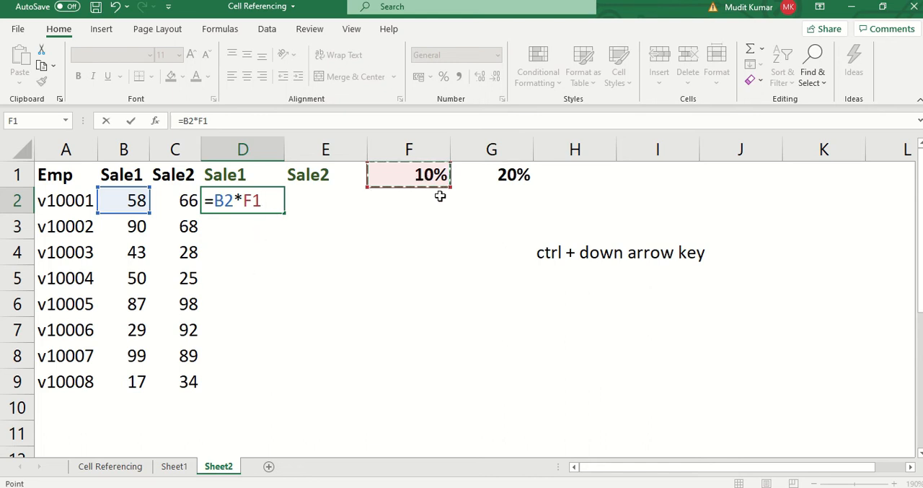
pyautogui.press('F4')
pyautogui.press('F4')
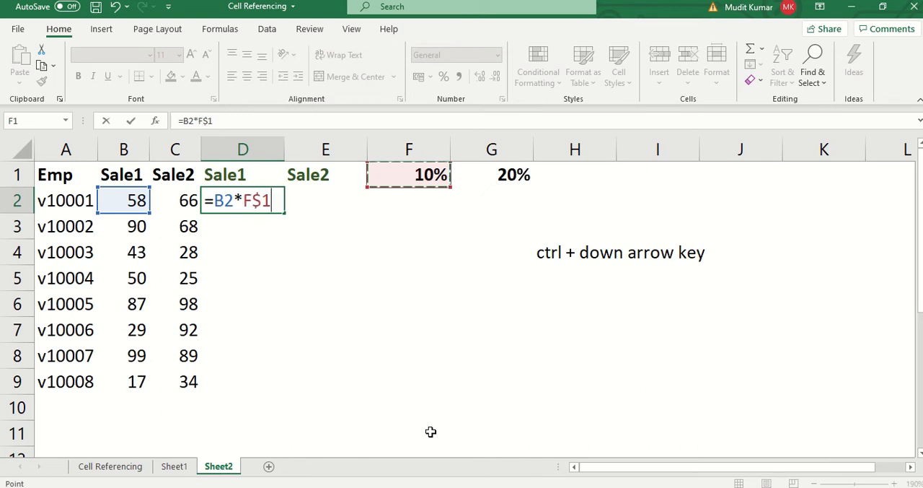
pyautogui.press('Return')
# - Fill the D2 bonus formula across into E2
pyautogui.press('Up')
pyautogui.hotkey('shift', 'Right')
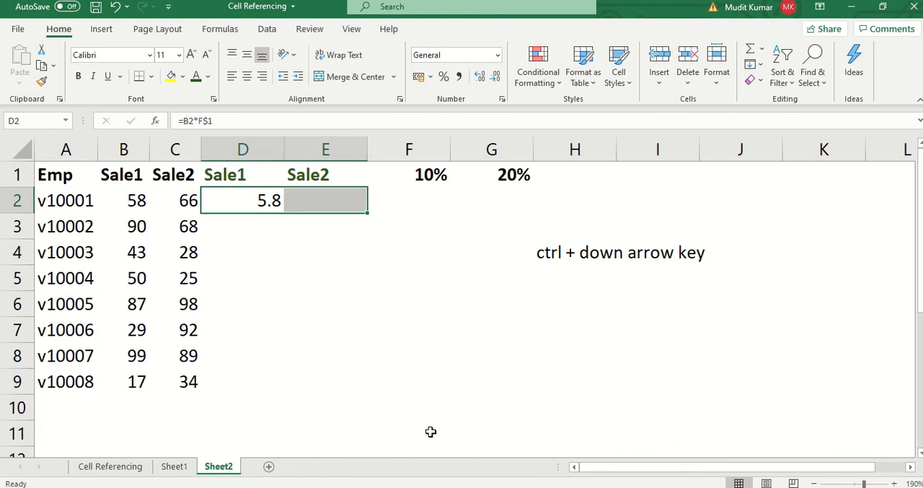
pyautogui.hotkey('ctrl', 'r')
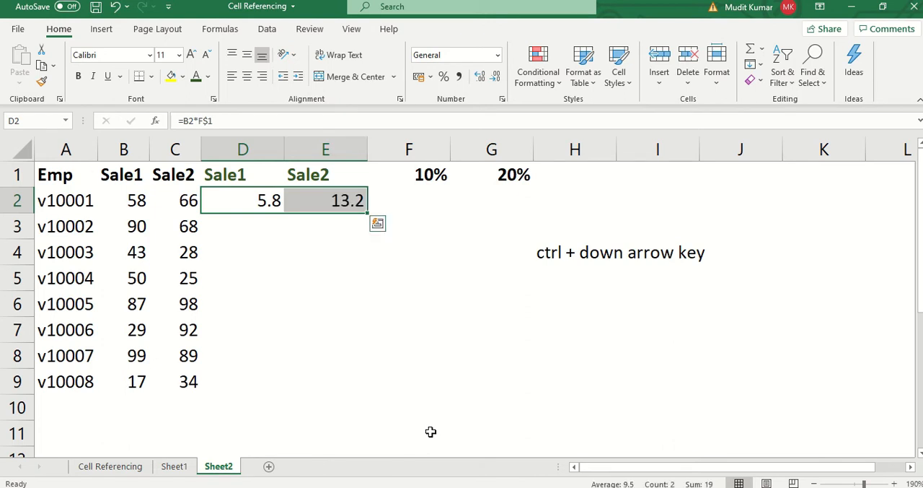
# - Fill the formulas in D2:E2 down through row 9
pyautogui.press('Left')
pyautogui.press('Right')
pyautogui.hotkey('shift', 'Right')
pyautogui.hotkey('shift', 'Down')
pyautogui.hotkey('shift', 'Down')
pyautogui.hotkey('shift', 'Down')
pyautogui.hotkey('shift', 'Down')
pyautogui.hotkey('shift', 'Down')
pyautogui.hotkey('shift', 'Down')
pyautogui.hotkey('shift', 'Down')
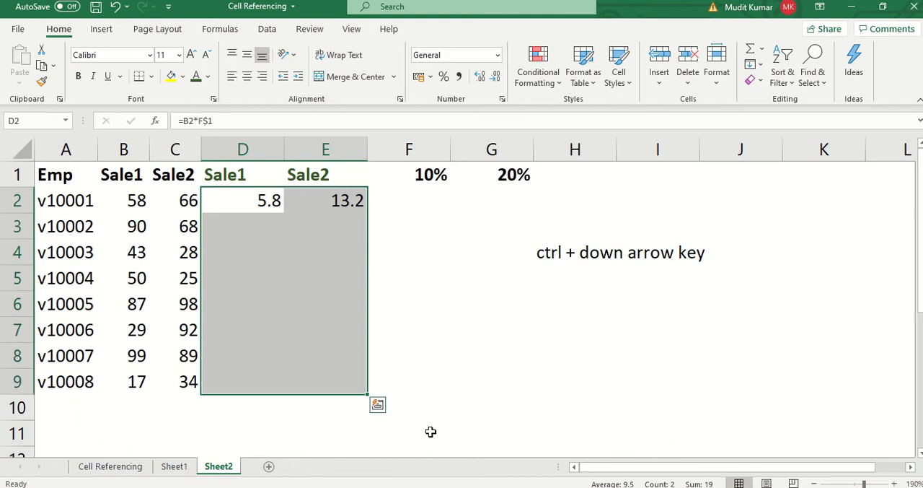
pyautogui.hotkey('ctrl', 'd')
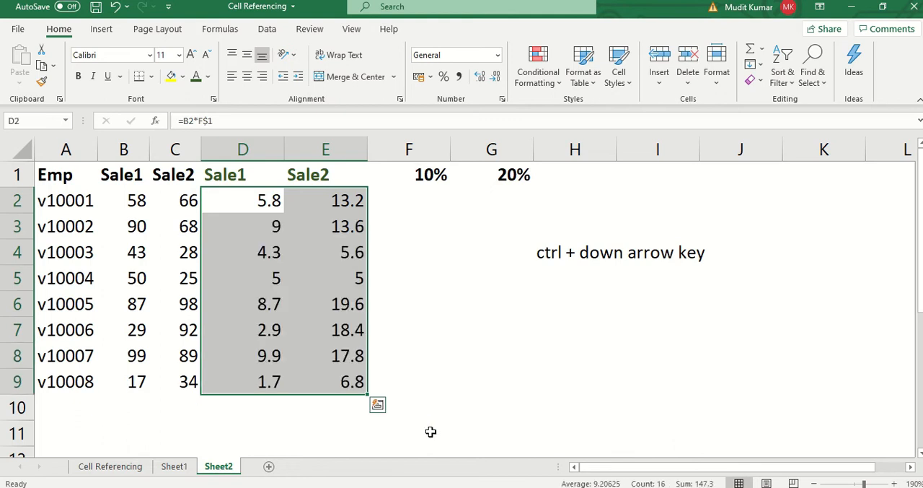
# - Inspect the references in the filled formula in E3 and leave it unchanged
pyautogui.click(250, 248)
pyautogui.doubleClick(337, 228)
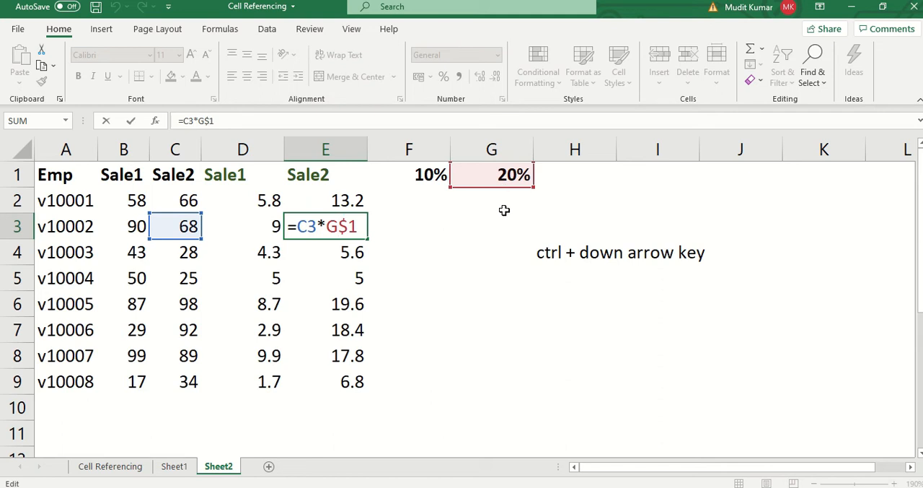
pyautogui.press('Escape')
pyautogui.moveTo(381, 2)
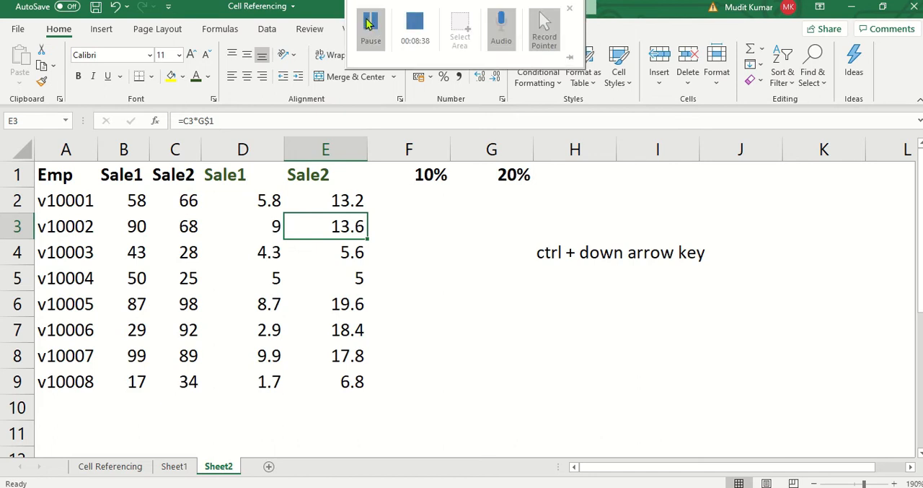
pyautogui.click(372, 29)
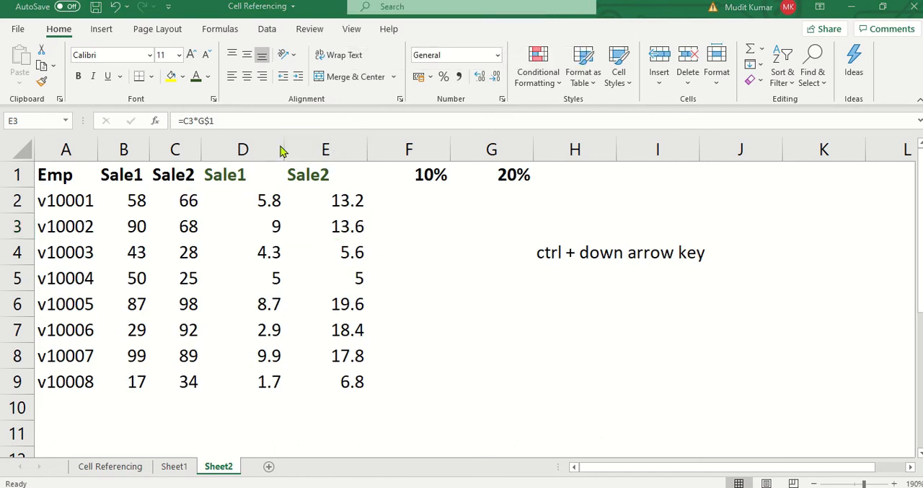
# - Copy columns A to E of Sheet2 into a new worksheet, starting at A1
pyautogui.moveTo(56, 144); pyautogui.dragTo(354, 189)
pyautogui.hotkey('ctrl', 'c')
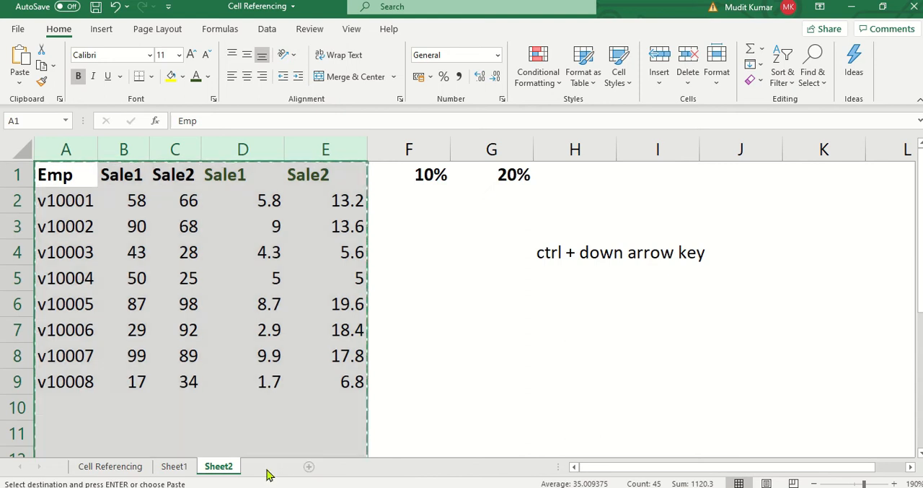
pyautogui.click(268, 468)
pyautogui.hotkey('ctrl', 'v')
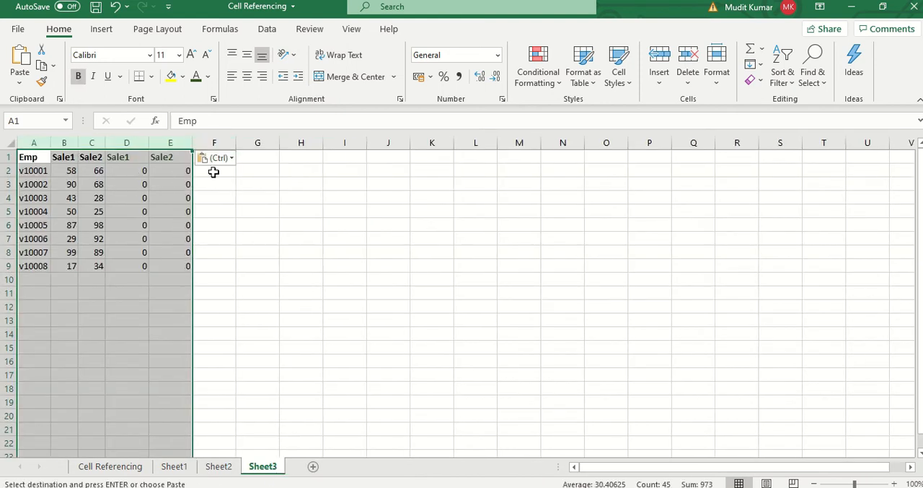
# - Enter the note "shift + f11" in cell J8 of Sheet3
pyautogui.click(160, 213)
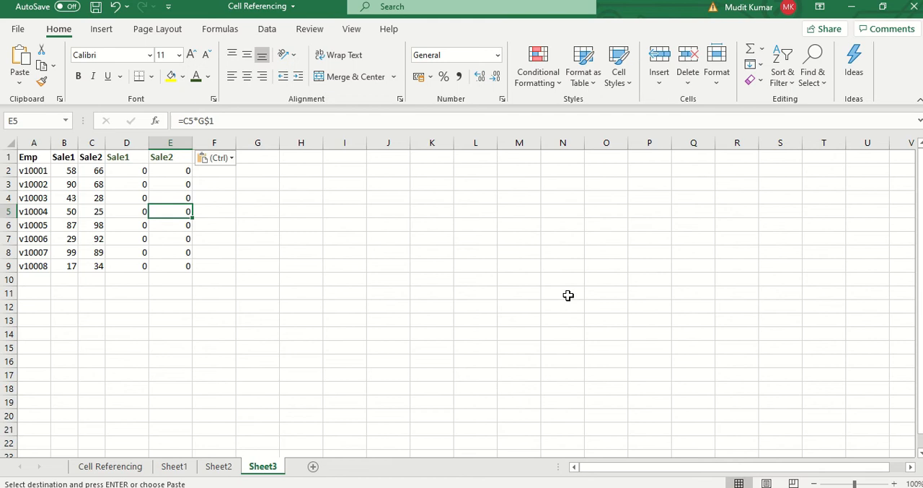
pyautogui.hotkey('alt', 'w')
pyautogui.write('q')
pyautogui.write('145')
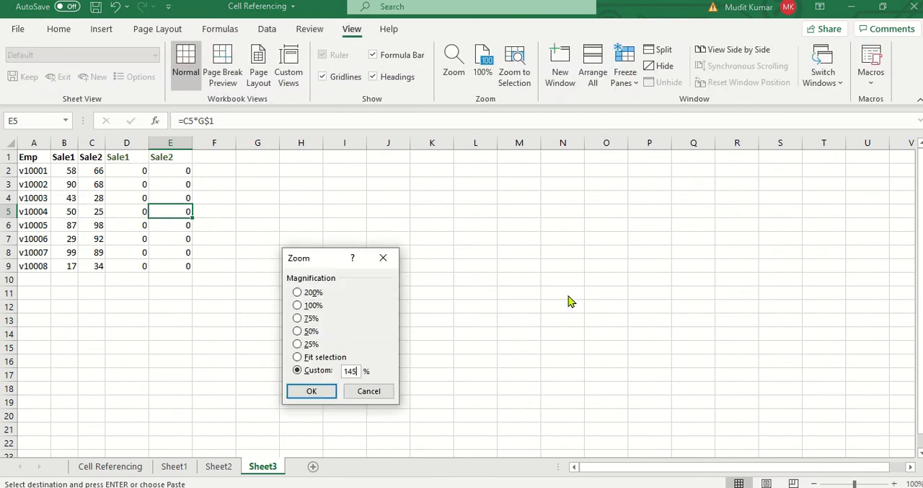
pyautogui.press('Return')
pyautogui.doubleClick(564, 297)
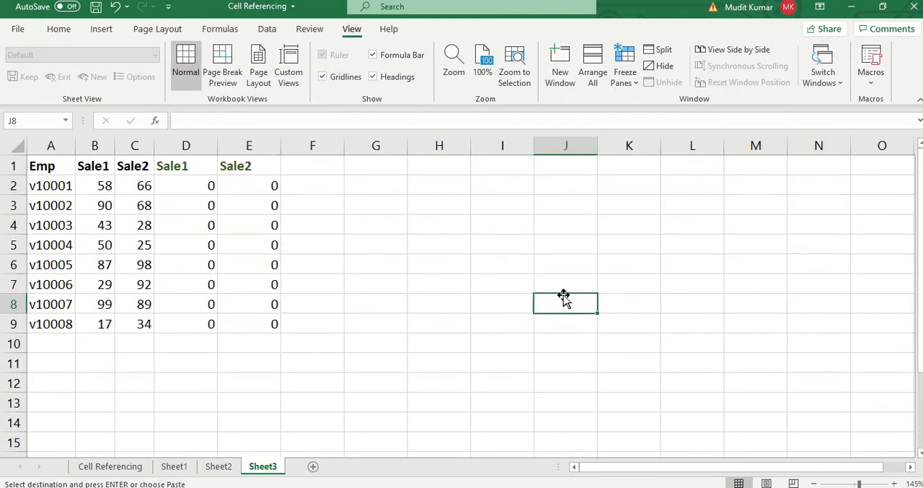
pyautogui.write('shift + f11')
pyautogui.press('Return')
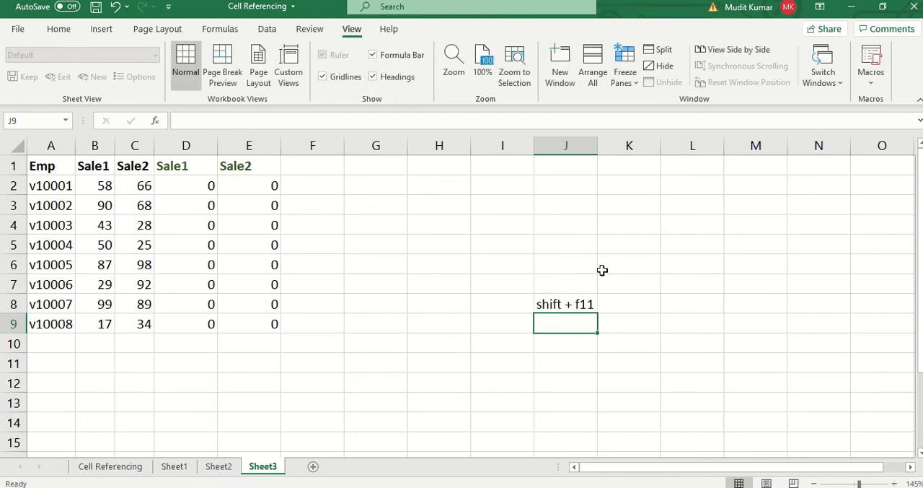
# - Hide the gridlines on Sheet3
pyautogui.click(354, 187)
pyautogui.hotkey('alt', 'w')
pyautogui.press('v')
pyautogui.press('g')
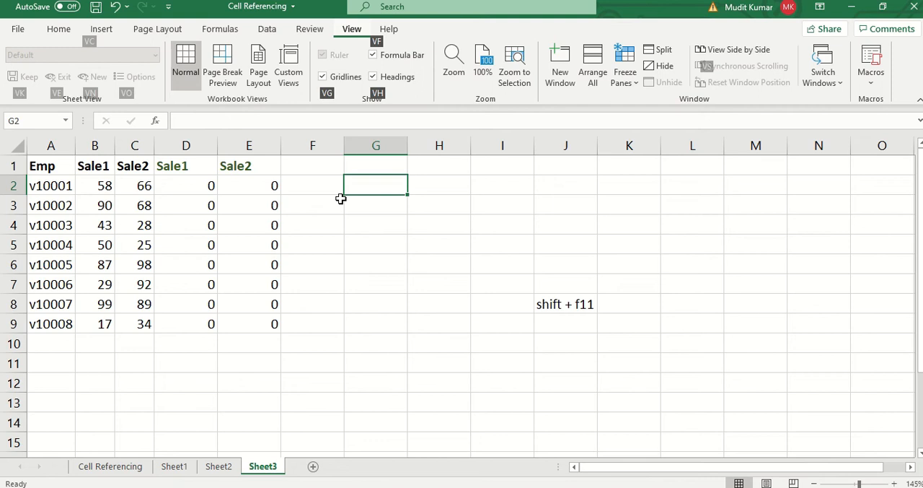
# - Clear the copied headings and bonus formulas from D1:E9 on Sheet3
pyautogui.hotkey('alt', 'w')
pyautogui.write('q1')
pyautogui.press('Return')
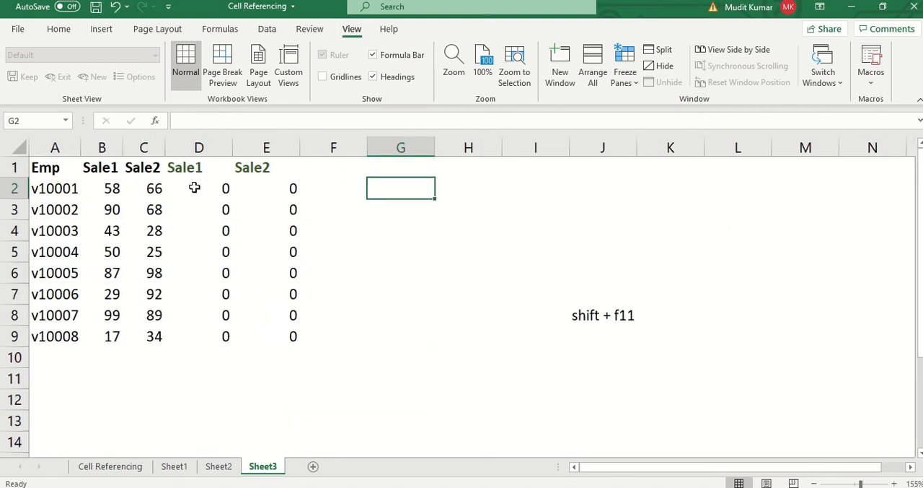
pyautogui.click(199, 209)
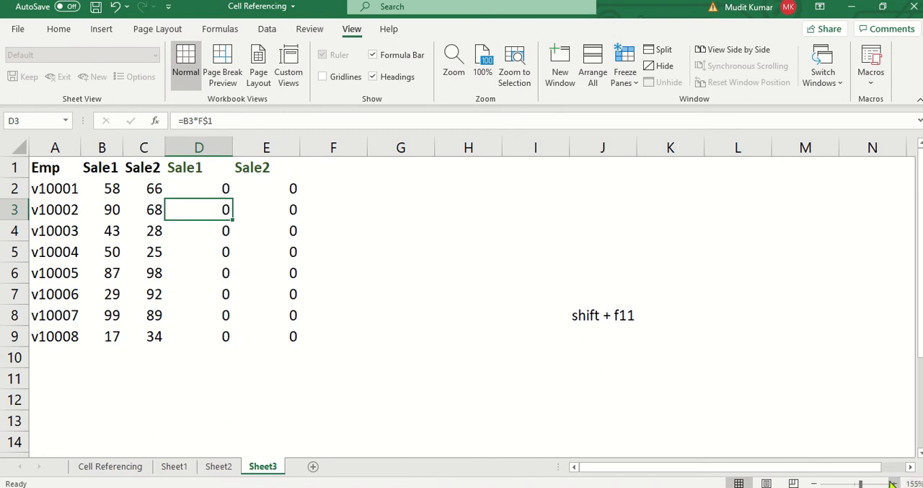
pyautogui.keyDown('ctrl'); pyautogui.scroll(3, 123, 236); pyautogui.keyUp('ctrl')
pyautogui.click(122, 236)
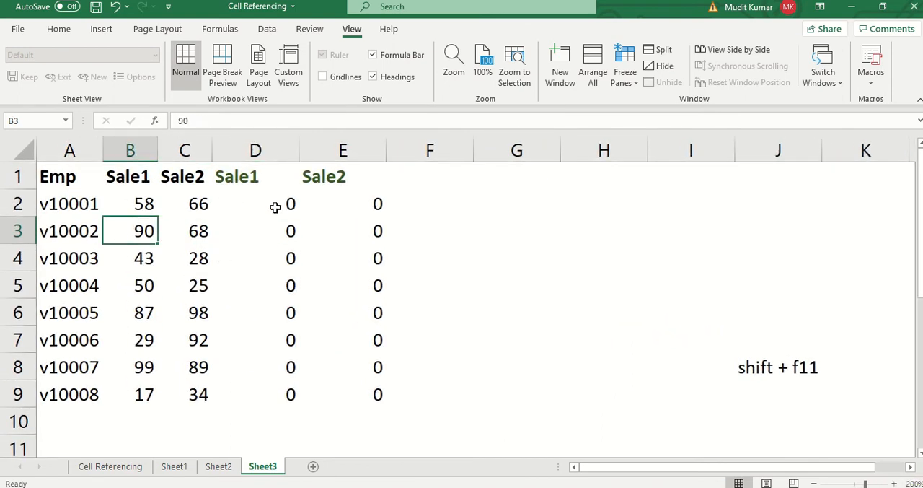
pyautogui.click(255, 204)
pyautogui.press('Up')
pyautogui.hotkey('ctrl', 'shift', 'Down')
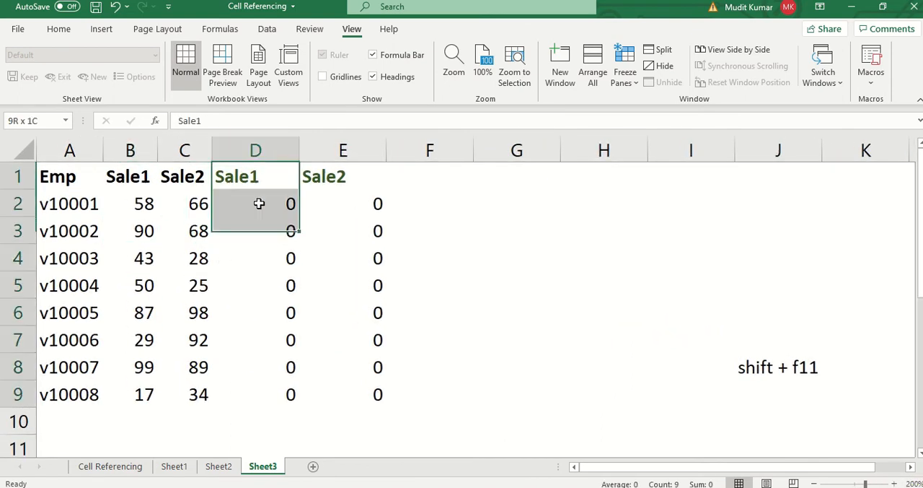
pyautogui.hotkey('ctrl', 'shift', 'Right')
pyautogui.press('Delete')
# - Enter a bonus rate of 30% in cell F1 of Sheet3
pyautogui.press('Right')
pyautogui.press('Right')
pyautogui.write('30')
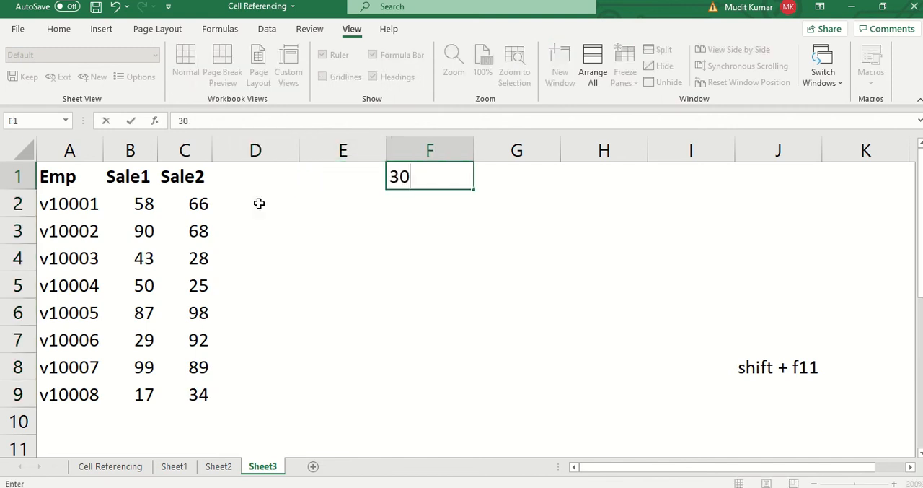
pyautogui.write('%')
pyautogui.press('Return')
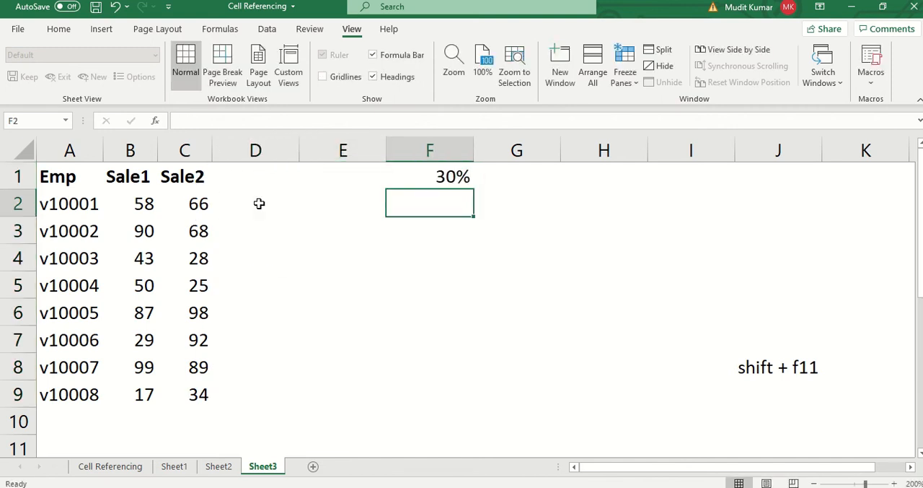
pyautogui.hotkey('ctrl', 'Left')
pyautogui.press('Right')
pyautogui.press('Up')
pyautogui.press('Right')
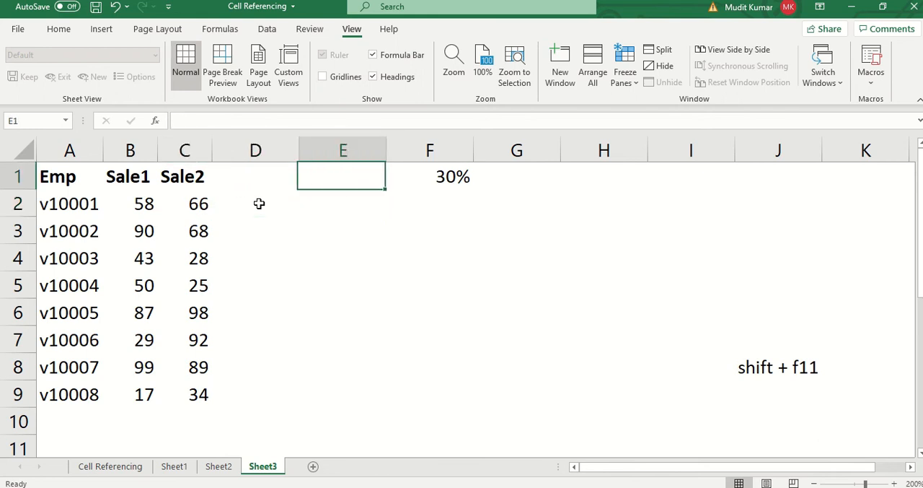
pyautogui.hotkey('ctrl', 'Left')
pyautogui.hotkey('shift', 'Left')
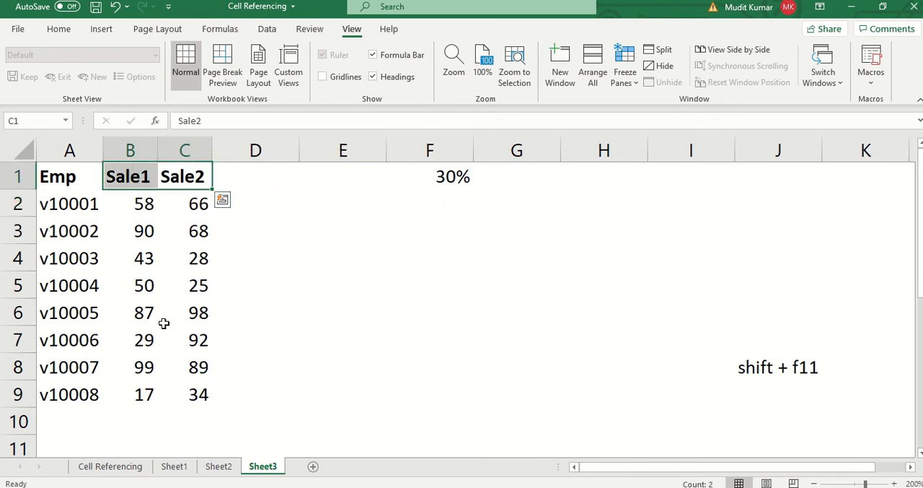
# - Copy the Sale1 and Sale2 headings from D1:E1 of Sheet2 into D1:E1 of Sheet3
pyautogui.click(219, 466)
pyautogui.click(217, 175)
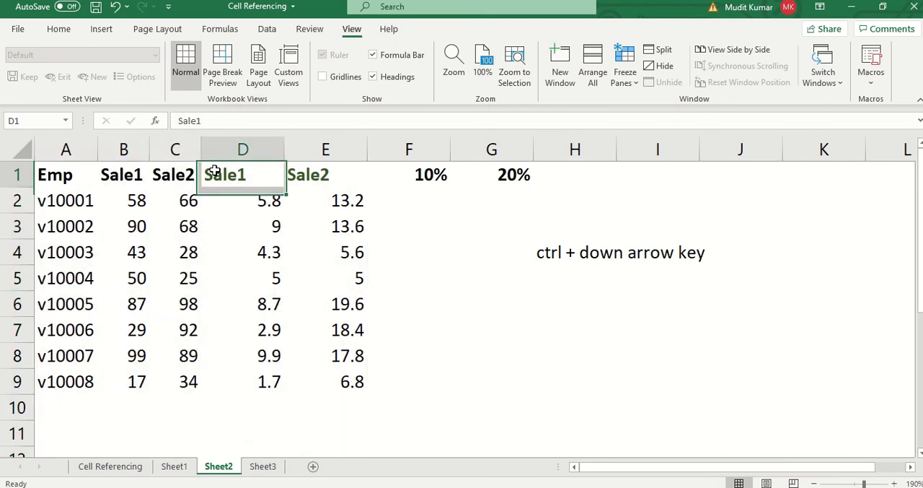
pyautogui.keyDown('shift'); pyautogui.click(322, 175); pyautogui.keyUp('shift')
pyautogui.hotkey('ctrl', 'c')
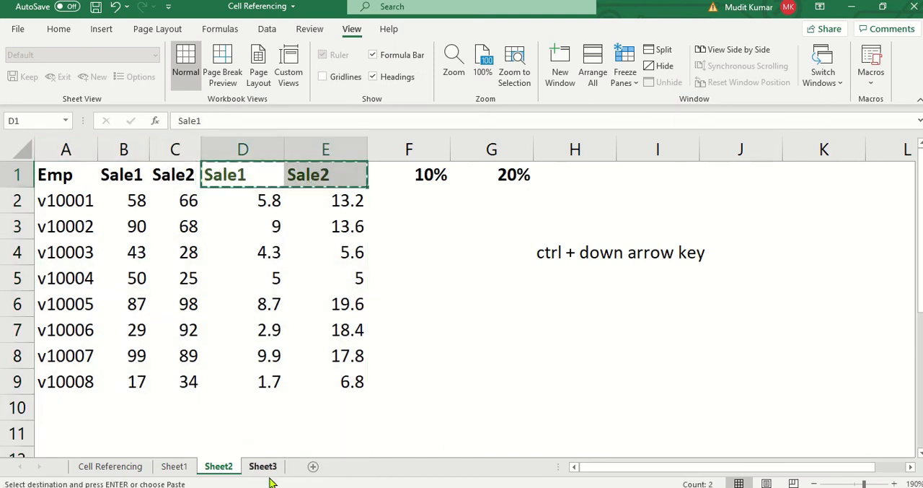
pyautogui.click(262, 466)
pyautogui.click(254, 180)
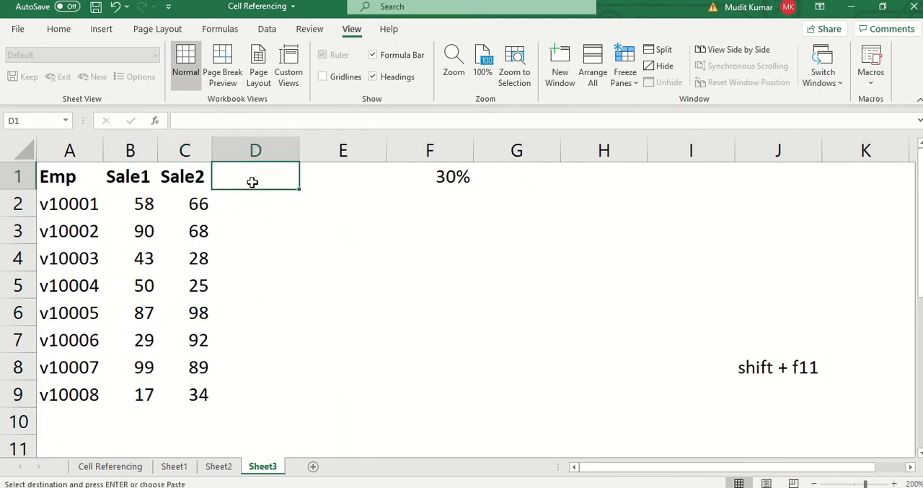
pyautogui.hotkey('ctrl', 'v')
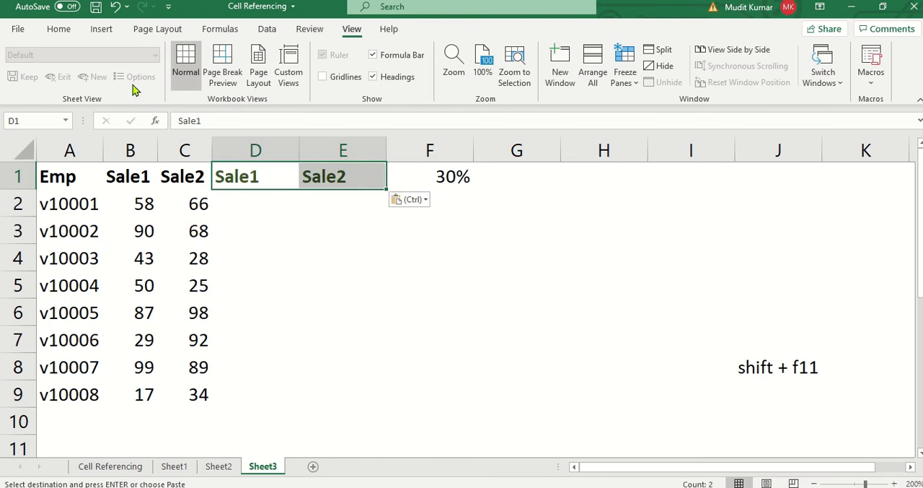
# - Give the pasted headings in D1:E1 a light gold fill and save the workbook
pyautogui.click(59, 28)
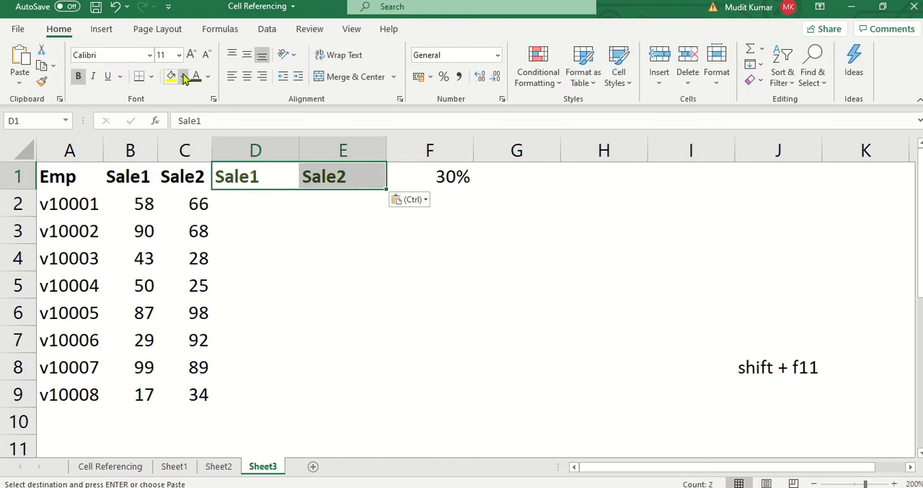
pyautogui.click(184, 78)
pyautogui.click(250, 139)
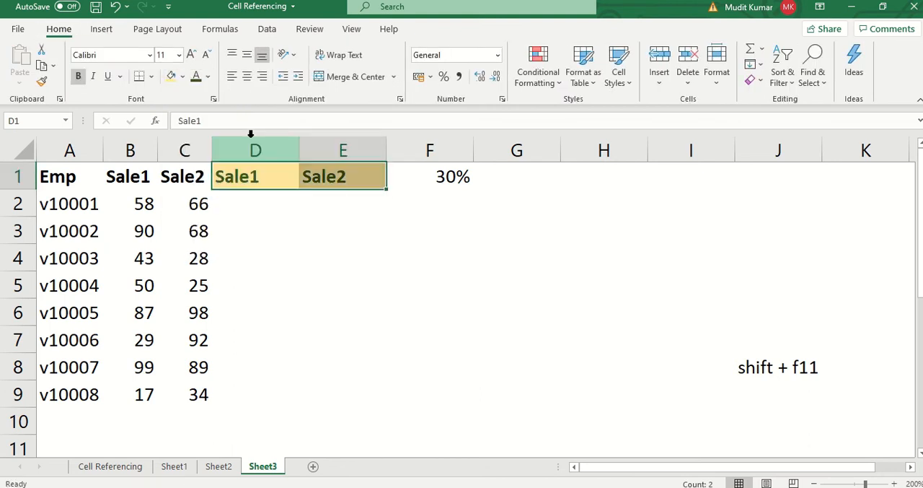
pyautogui.click(322, 237)
pyautogui.click(247, 202)
pyautogui.hotkey('ctrl', 's')
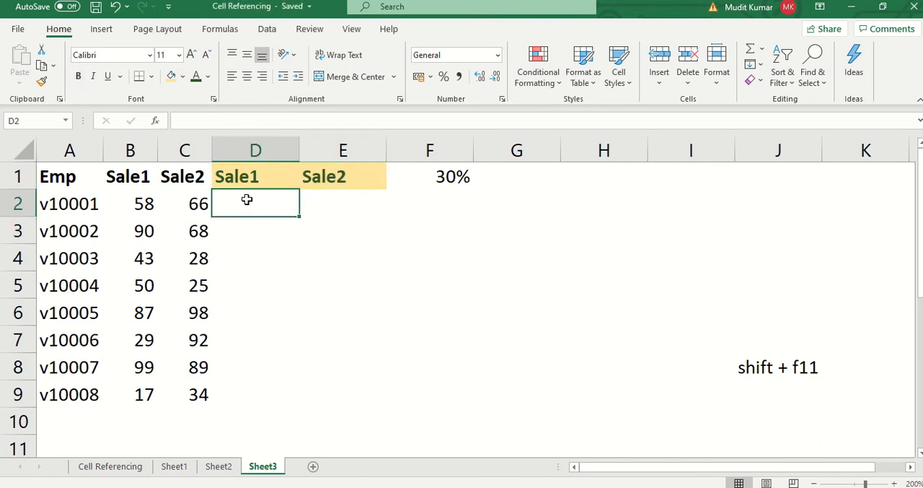
# - Compare the empty bonus cells D2:E2 on Sheet3 with the two separate rates in F1:G1 of Sheet2
pyautogui.click(369, 199)
pyautogui.click(207, 197)
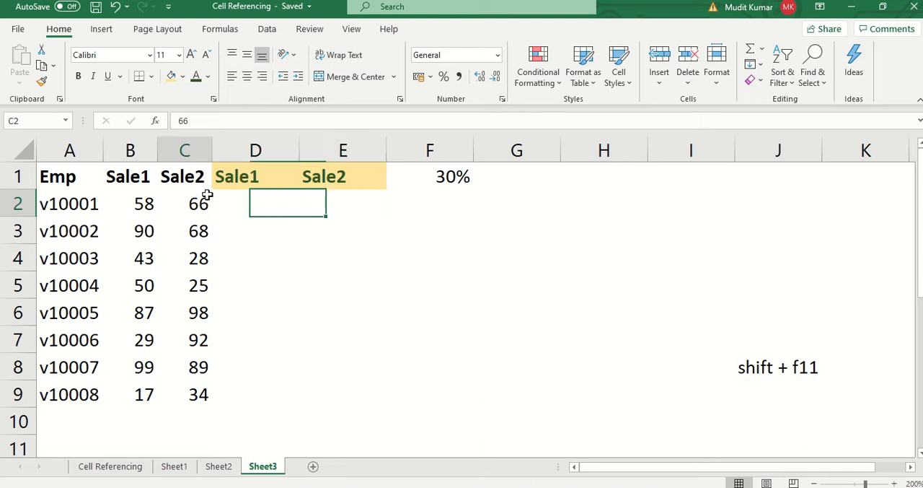
pyautogui.click(288, 200)
pyautogui.click(338, 198)
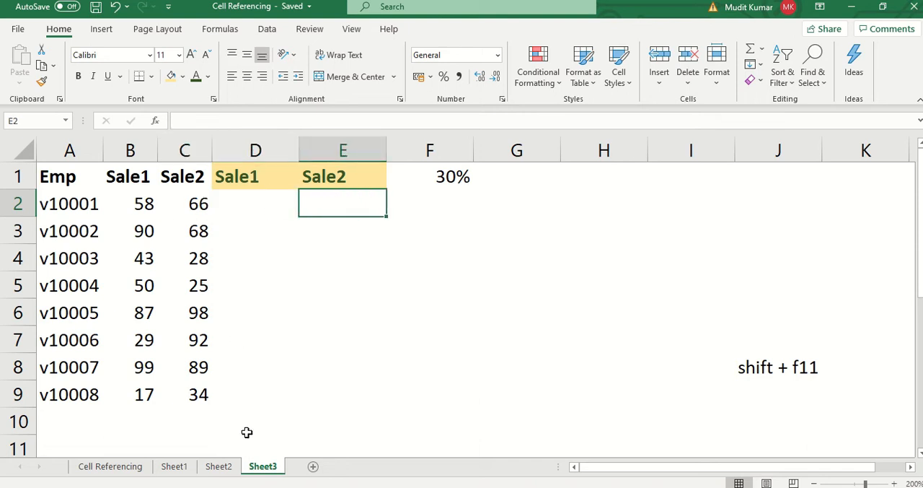
pyautogui.click(216, 469)
pyautogui.click(472, 175)
pyautogui.click(433, 183)
pyautogui.click(472, 173)
pyautogui.click(263, 467)
# - Enter the bonus formula =B2*$F$1 in D2 of Sheet3, with the rate cell as an absolute reference
pyautogui.click(262, 207)
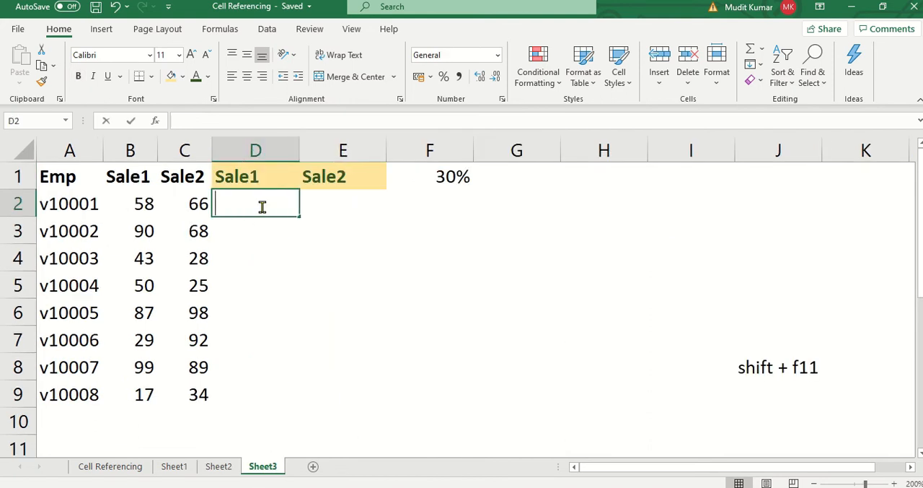
pyautogui.write('=')
pyautogui.press('Left')
pyautogui.press('Left')
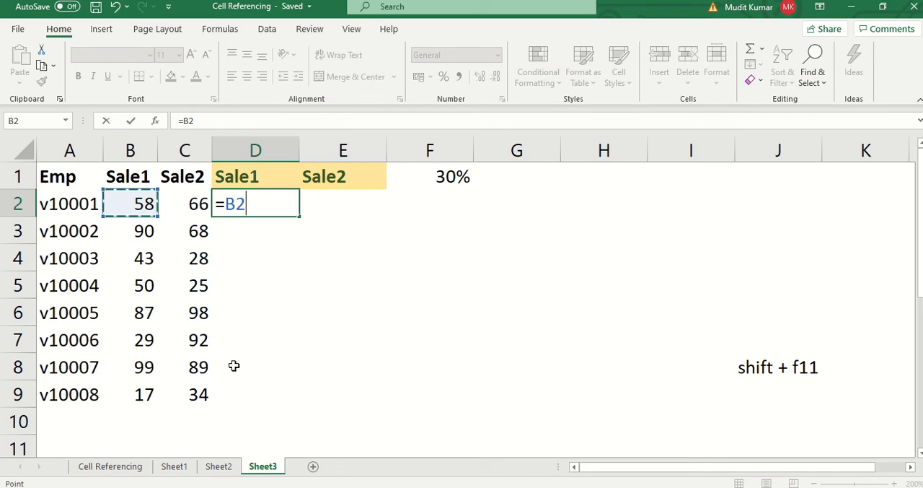
pyautogui.write('*')
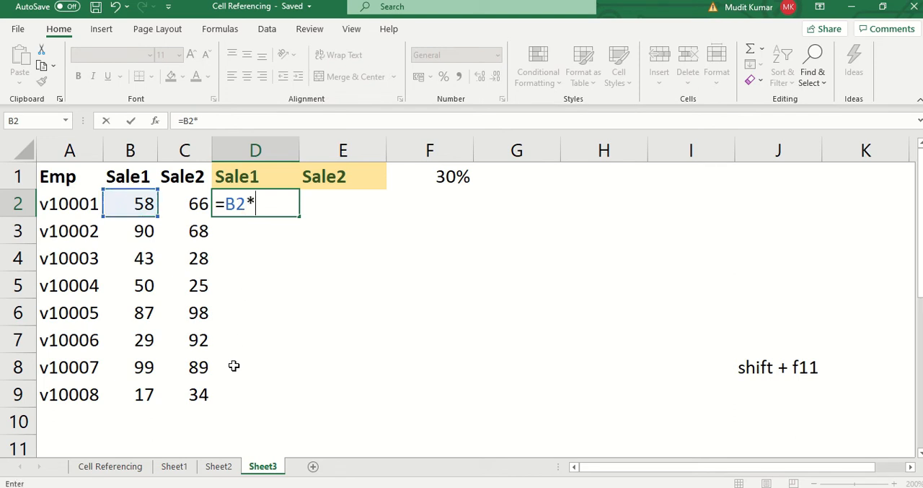
pyautogui.click(411, 177)
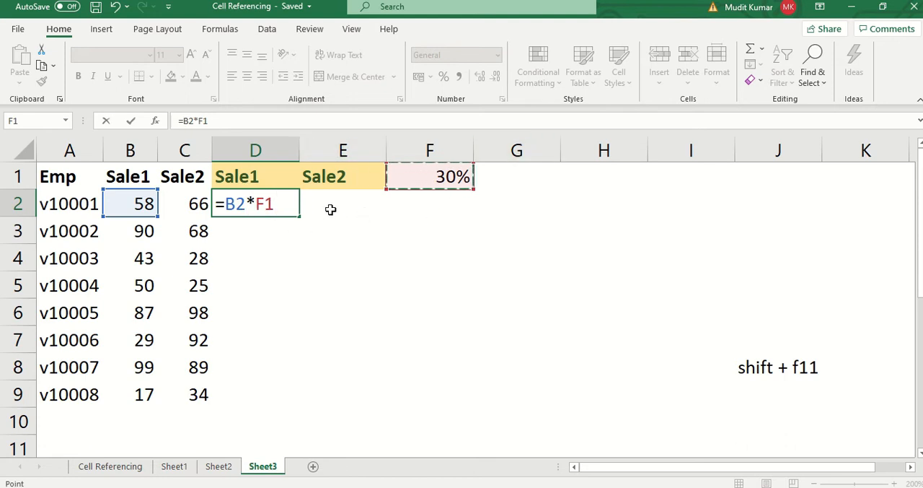
pyautogui.press('F4')
pyautogui.press('F4')
pyautogui.press('F4')
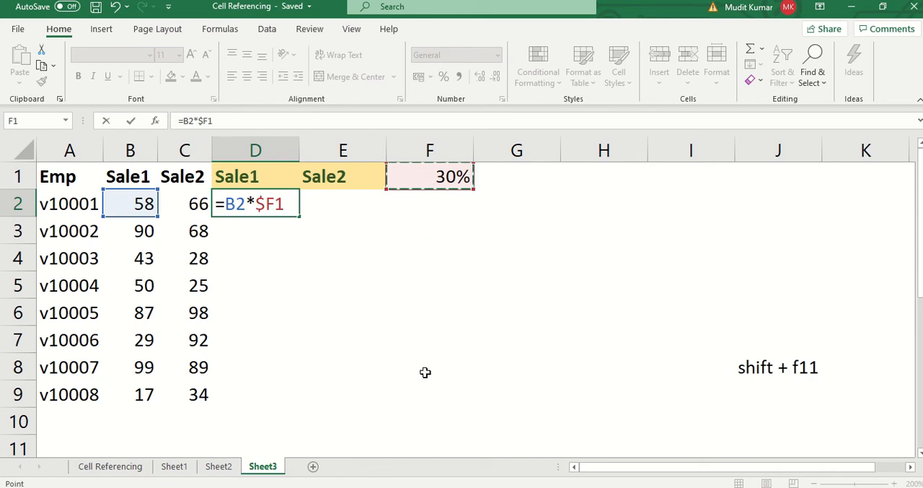
pyautogui.press('F4')
pyautogui.press('F4')
pyautogui.press('Return')
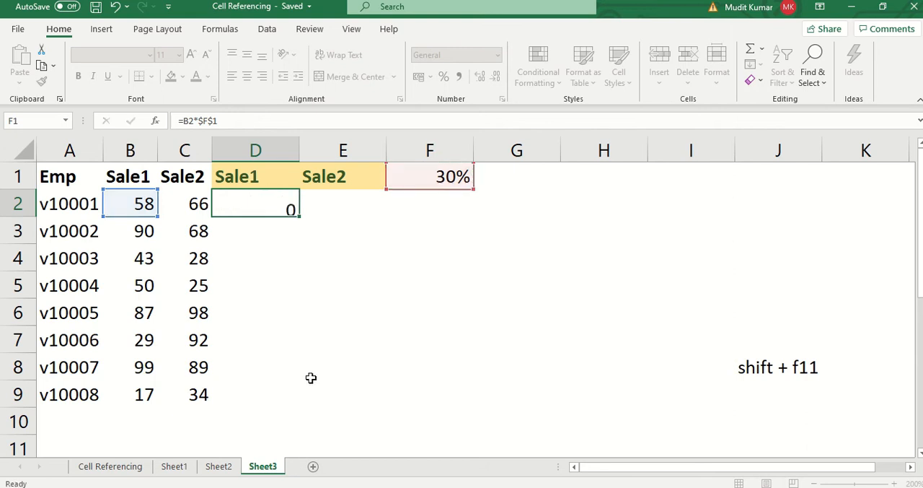
# - Fill the D2 bonus formula across D2:E9 and inspect the references in E4 without changing them
pyautogui.click(276, 203)
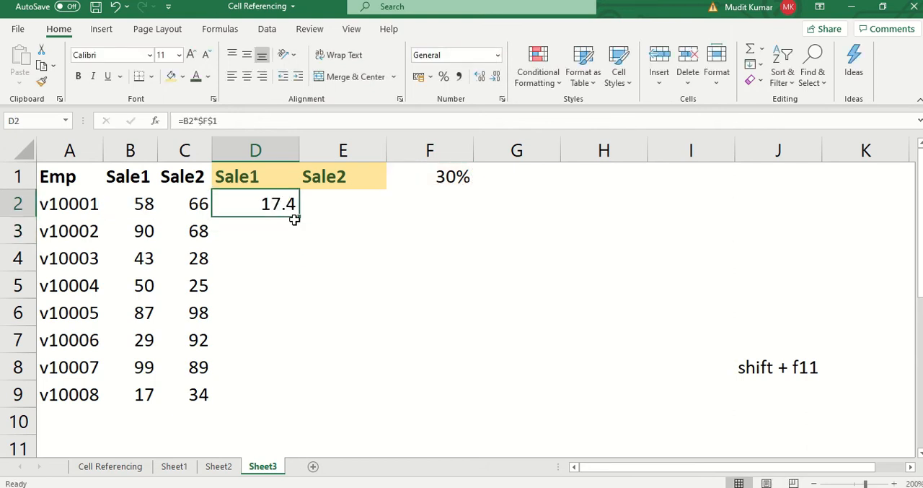
pyautogui.moveTo(301, 218); pyautogui.dragTo(386, 407)
pyautogui.doubleClick(342, 257)
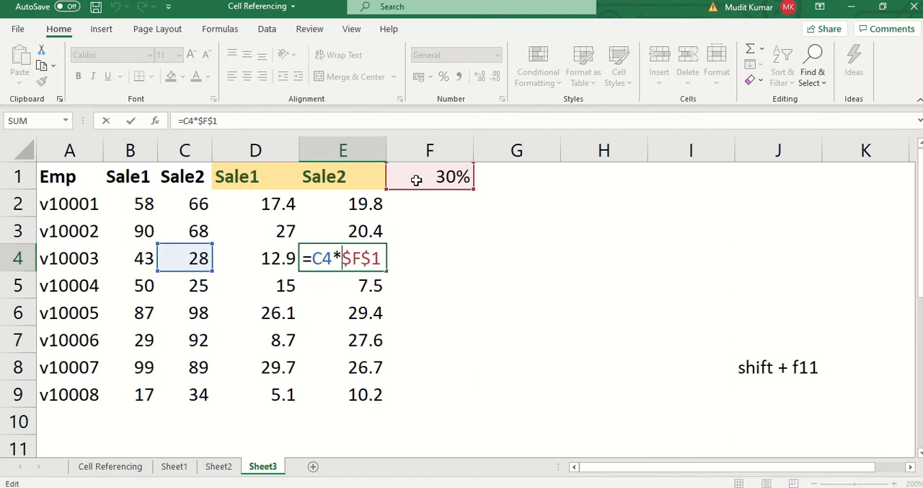
pyautogui.press('Escape')
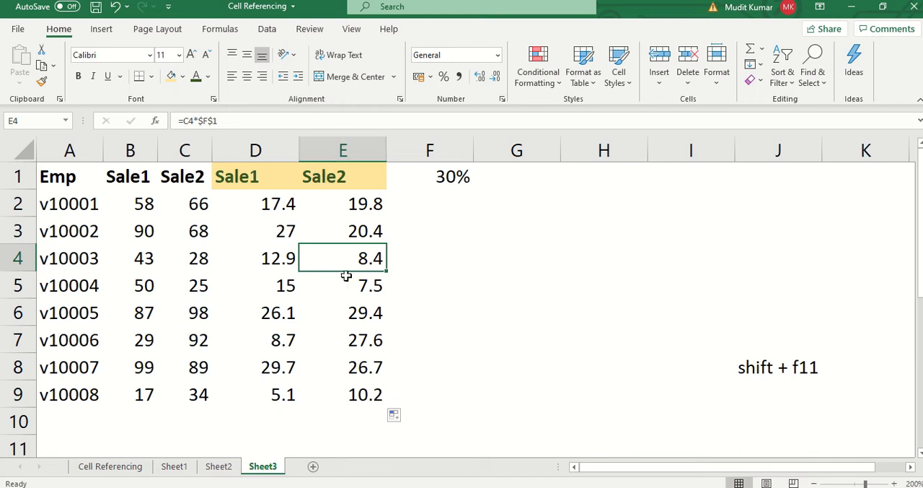
pyautogui.moveTo(382, 2)
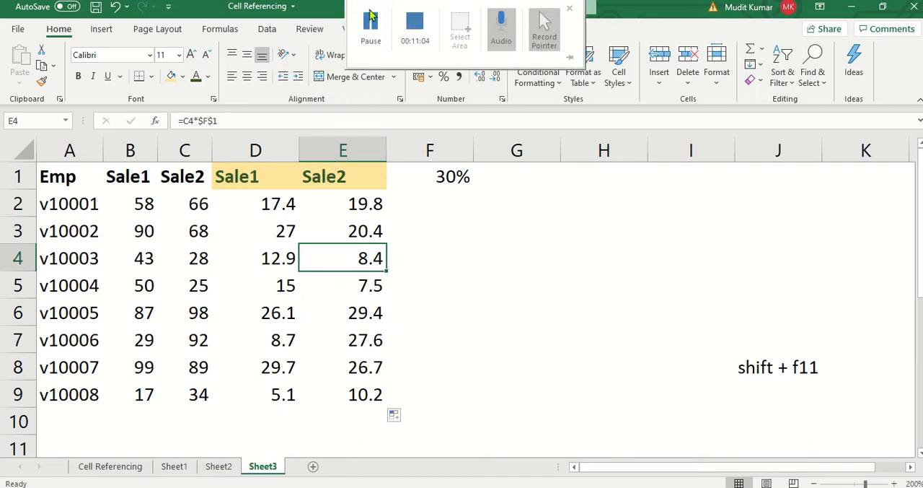
pyautogui.click(369, 23)
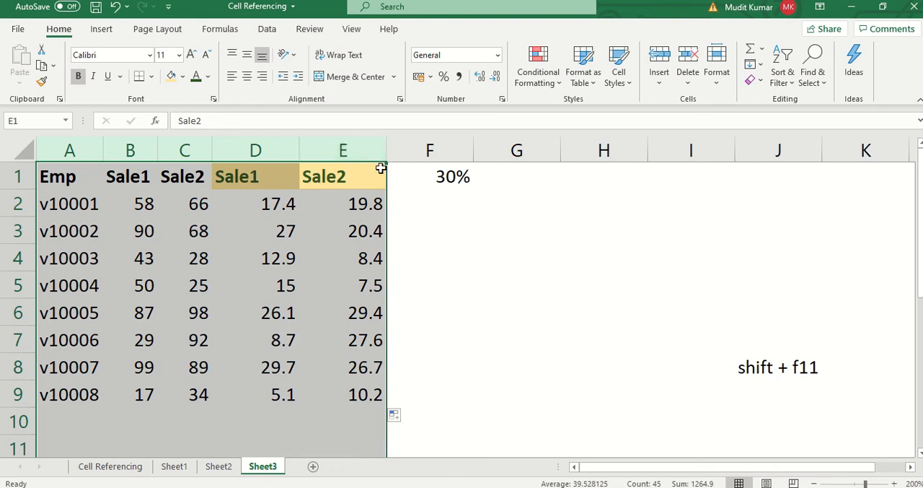
# - Add a new blank worksheet to the workbook and return to the sales table on Sheet3
pyautogui.hotkey('ctrl', 'c')
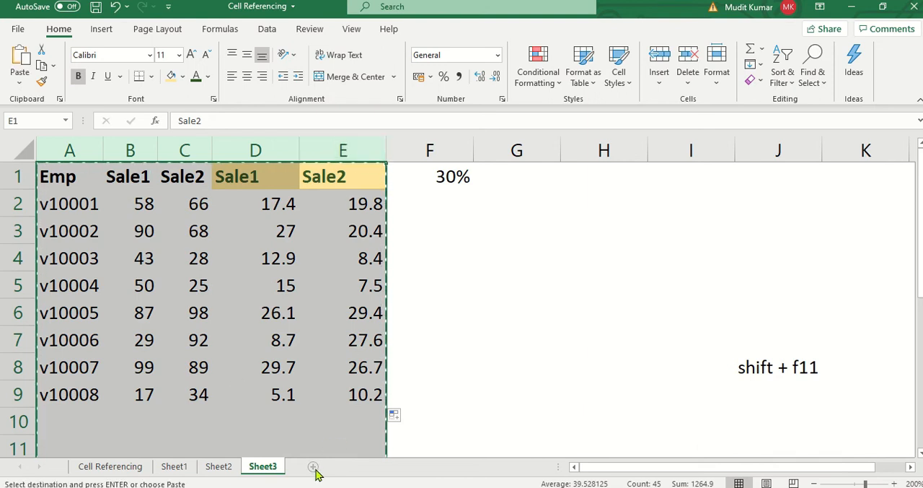
pyautogui.click(129, 179)
pyautogui.moveTo(68, 150); pyautogui.dragTo(209, 159)
pyautogui.hotkey('ctrl', 'c')
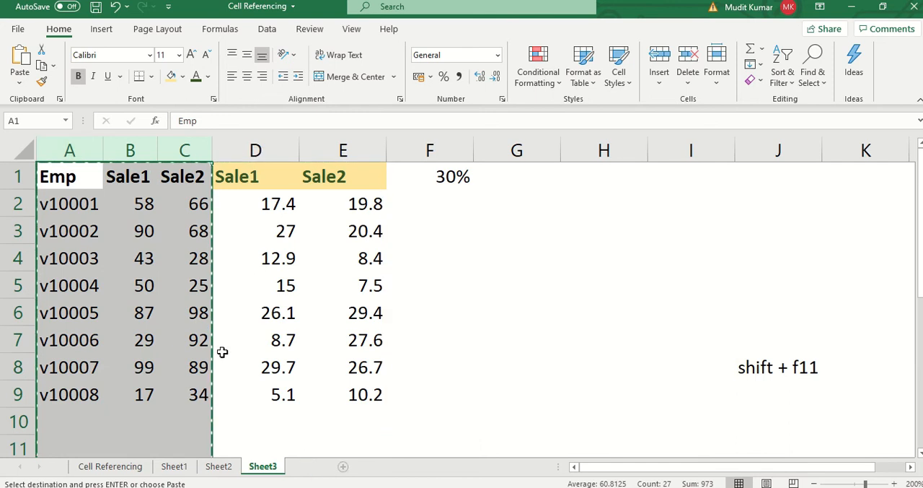
pyautogui.hotkey('shift', 'F11')
pyautogui.click(262, 466)
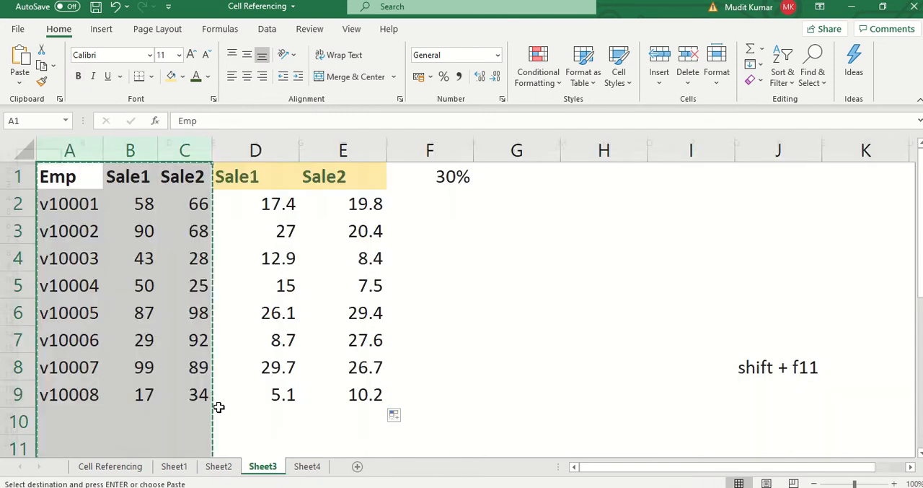
# - Copy the employee and sales data in A1:C9 of Sheet3 and paste it transposed at A1 of Sheet4
pyautogui.keyDown('shift'); pyautogui.click(183, 384); pyautogui.keyUp('shift')
pyautogui.hotkey('ctrl', 'c')
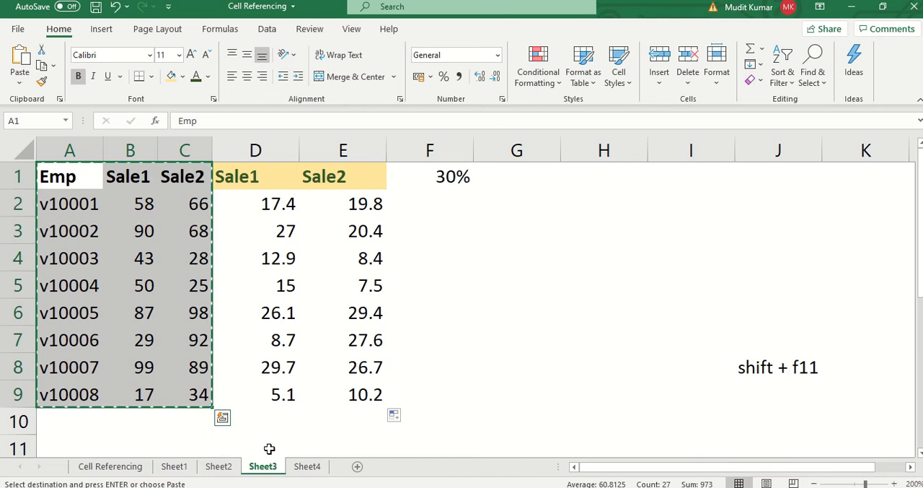
pyautogui.click(309, 467)
pyautogui.hotkey('ctrl', 'alt', 'v')
pyautogui.hotkey('alt', 'e')
pyautogui.press('Return')
# - Set the zoom of Sheet4 to 166% and hide its gridlines
pyautogui.hotkey('alt', 'w')
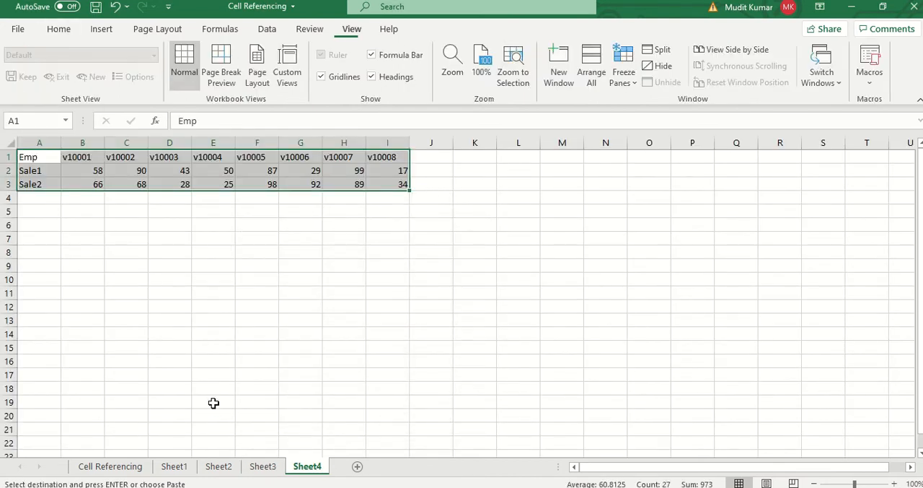
pyautogui.write('q1')
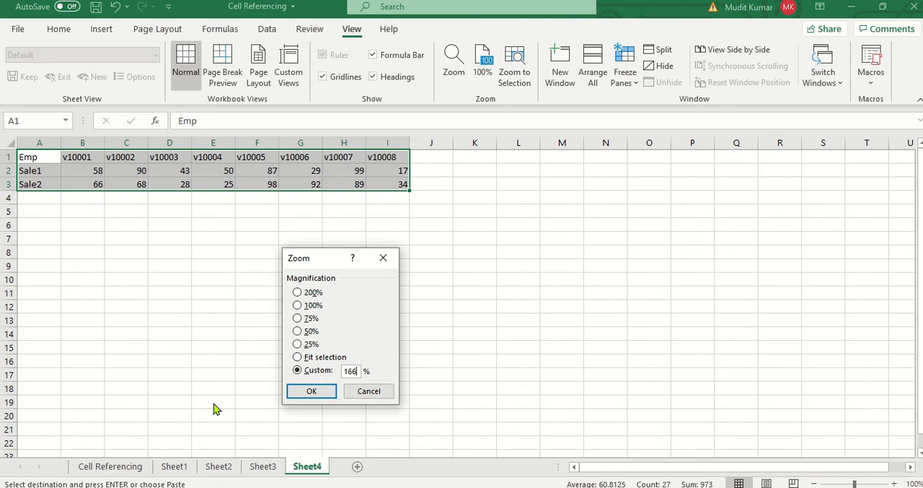
pyautogui.press('Return')
pyautogui.hotkey('alt', 'w')
pyautogui.press('v')
pyautogui.press('g')
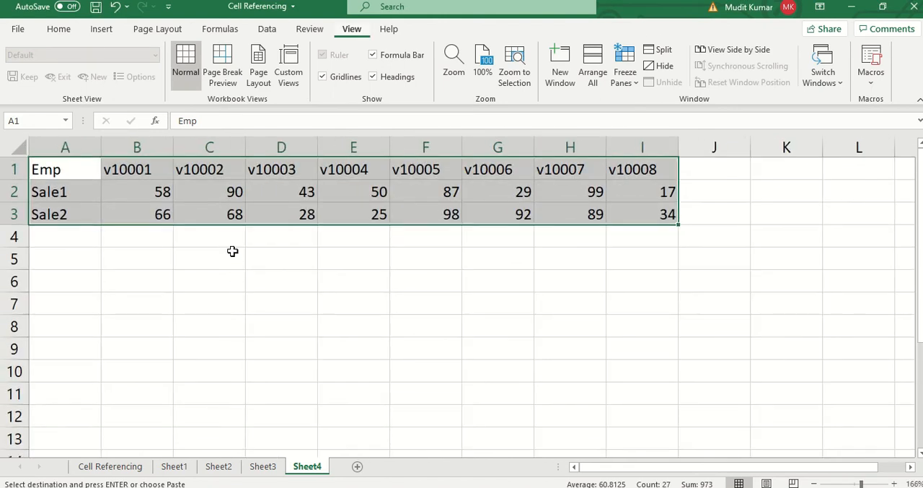
# - Make the row labels in A1:A3 and the employee codes in B1:I1 bold
pyautogui.click(242, 199)
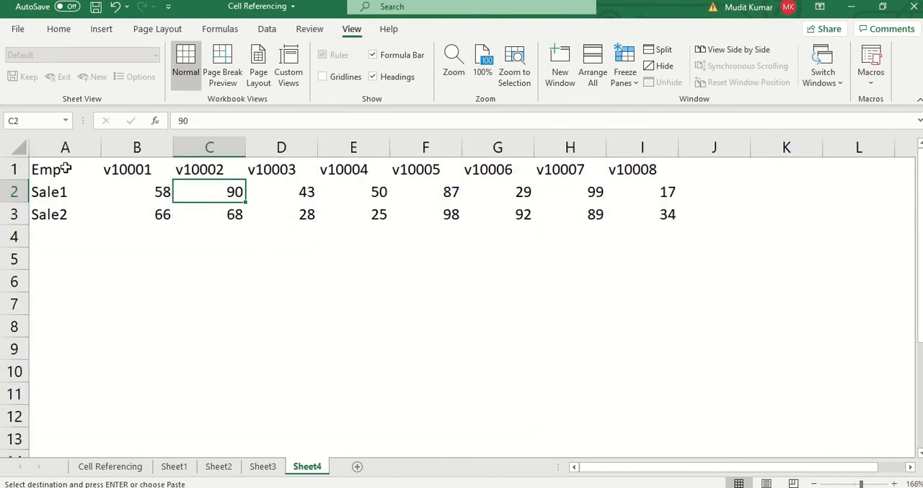
pyautogui.moveTo(68, 169); pyautogui.dragTo(79, 209)
pyautogui.hotkey('ctrl', 'b')
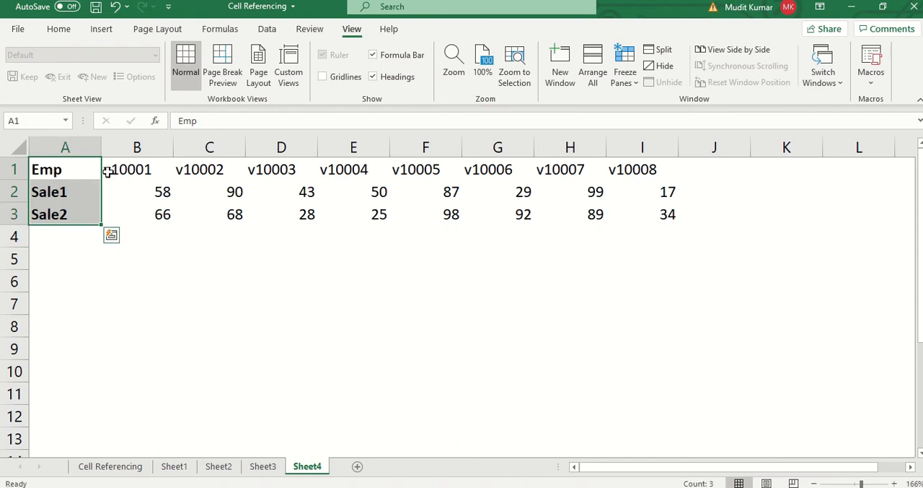
pyautogui.click(108, 171)
pyautogui.keyDown('shift'); pyautogui.click(638, 169); pyautogui.keyUp('shift')
pyautogui.hotkey('ctrl', 'b')
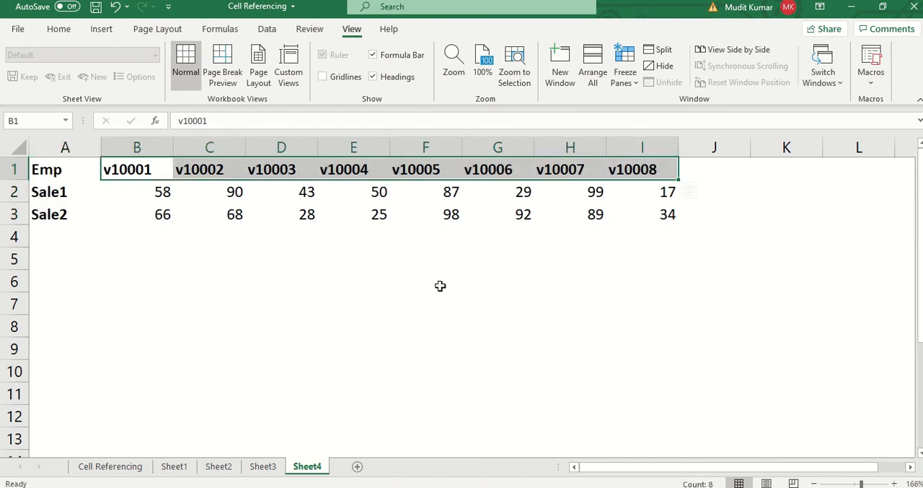
# - Enter the rate 20% in A7 and the row label Total in A4 of Sheet4
pyautogui.click(294, 304)
pyautogui.click(56, 298)
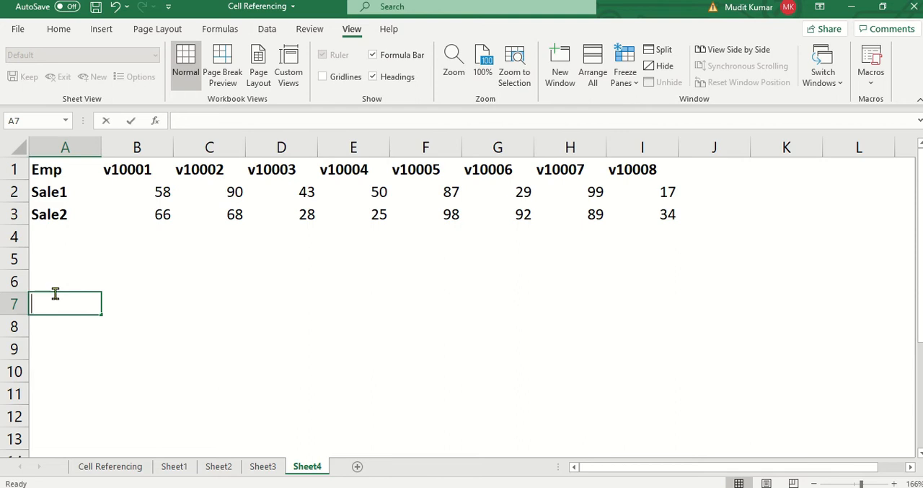
pyautogui.write('20%')
pyautogui.press('Return')
pyautogui.press('Up')
pyautogui.press('Up')
pyautogui.press('Up')
pyautogui.press('Up')
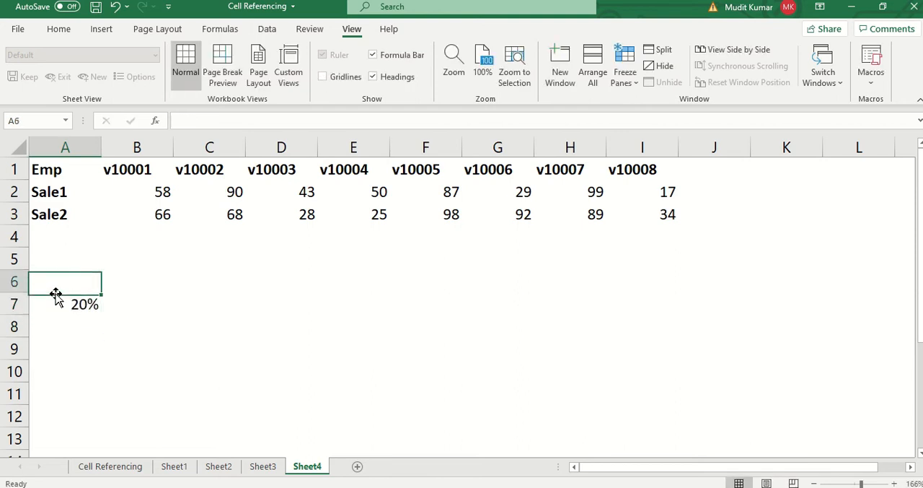
pyautogui.write('Total')
pyautogui.press('Return')
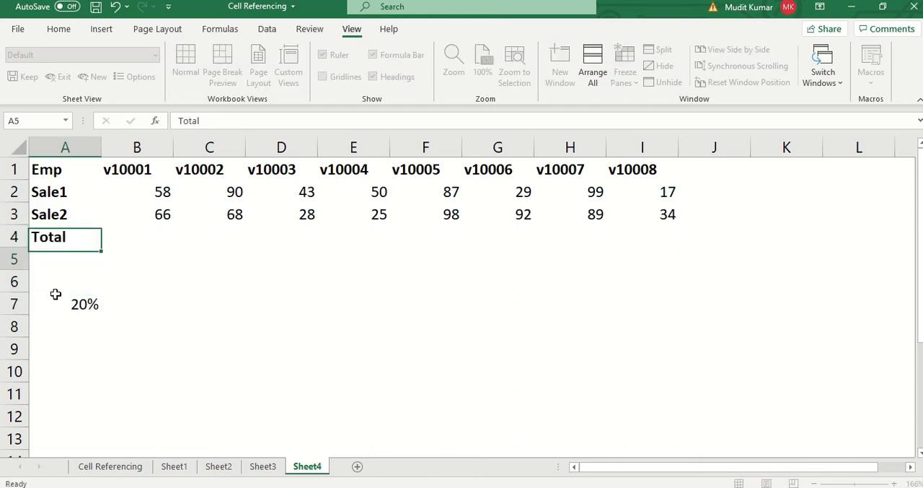
# - Enter the formula =SUM(B2:B3) in B4 to total the two sales of v10001
pyautogui.press('Up')
pyautogui.press('Right')
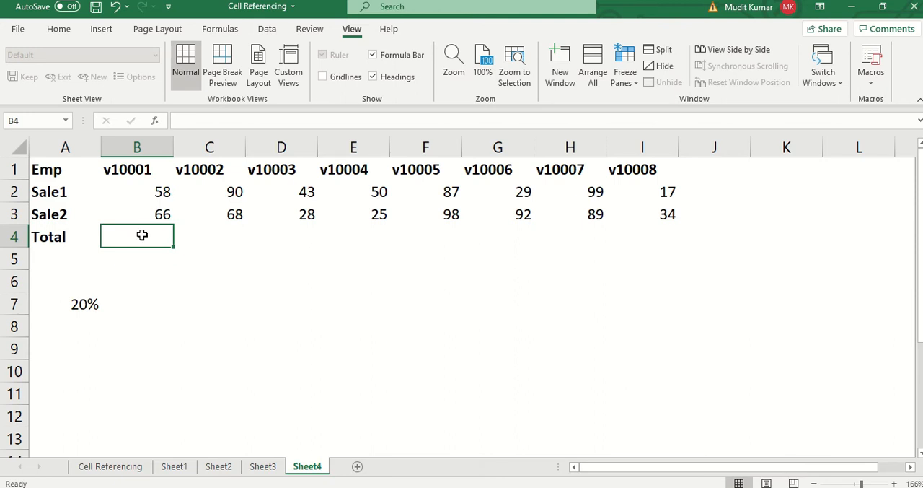
pyautogui.click(81, 306)
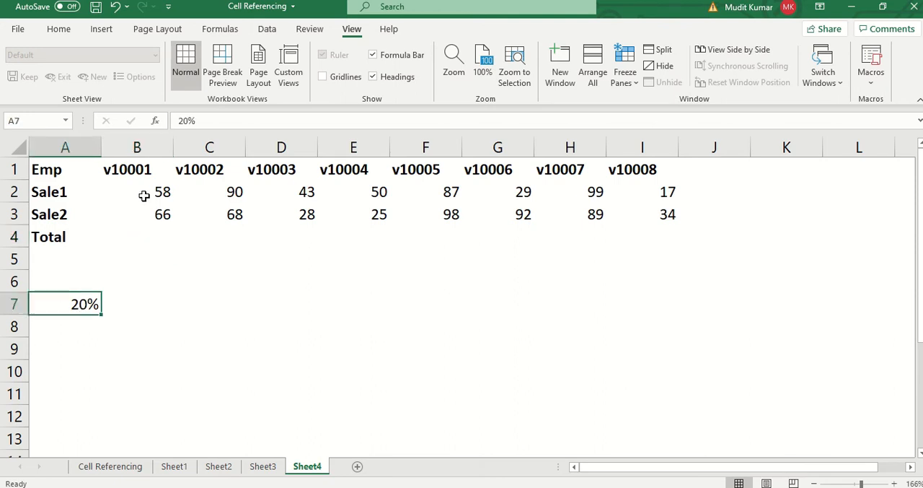
pyautogui.click(145, 197)
pyautogui.click(148, 229)
pyautogui.hotkey('alt', '=')
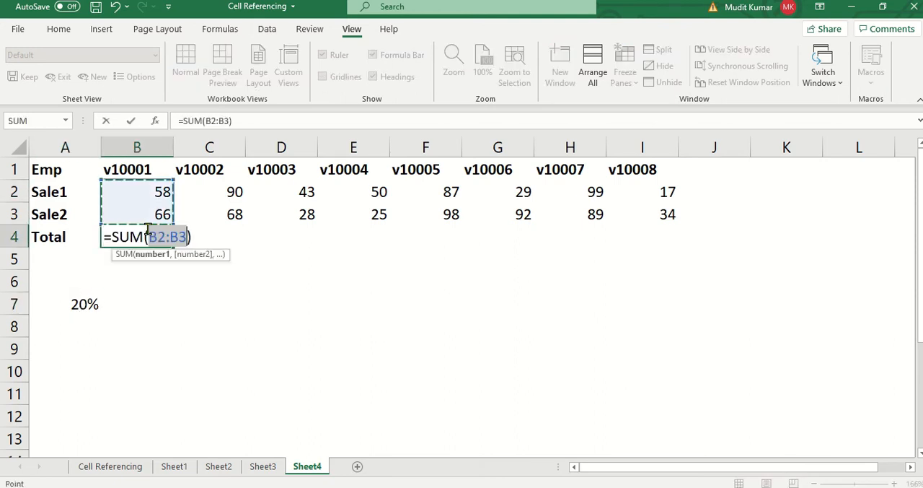
pyautogui.press('Return')
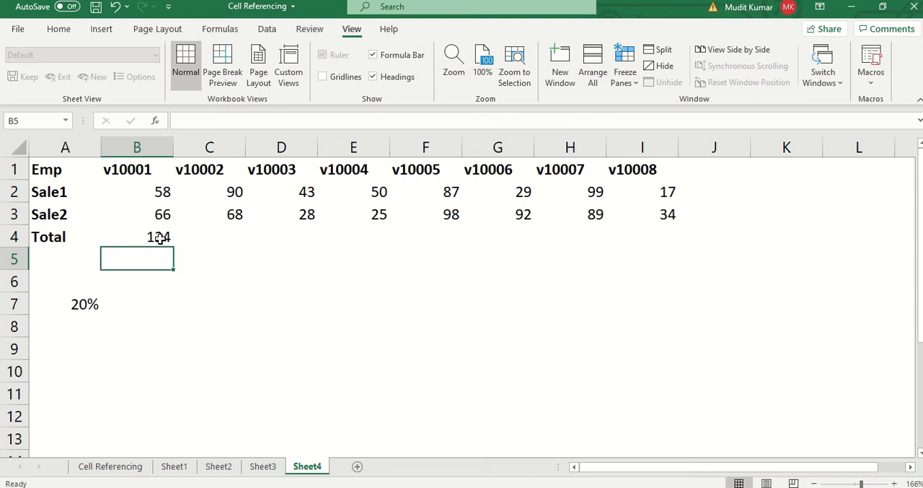
# - Replace the B4 formula with =SUM(B2:B3)*A7, using a relative reference to the rate cell
pyautogui.click(160, 237)
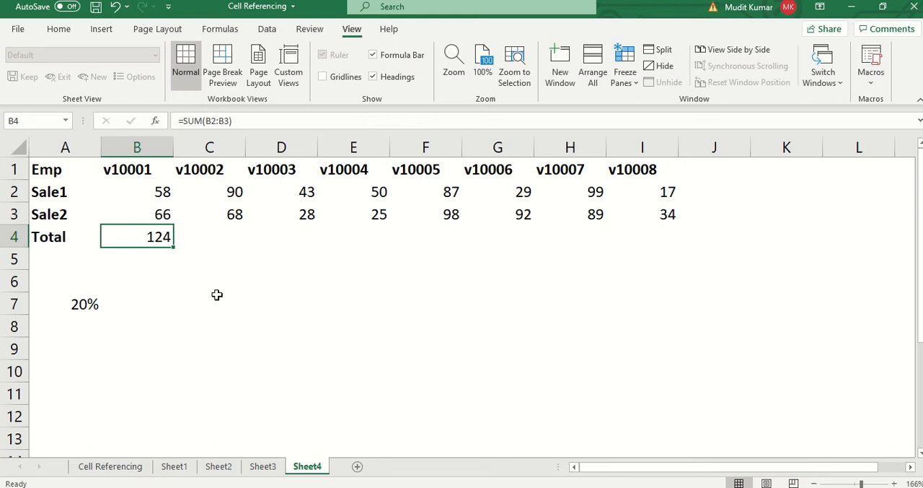
pyautogui.write('=sum')
pyautogui.press('Tab')
pyautogui.press('Up')
pyautogui.hotkey('shift', 'Up')
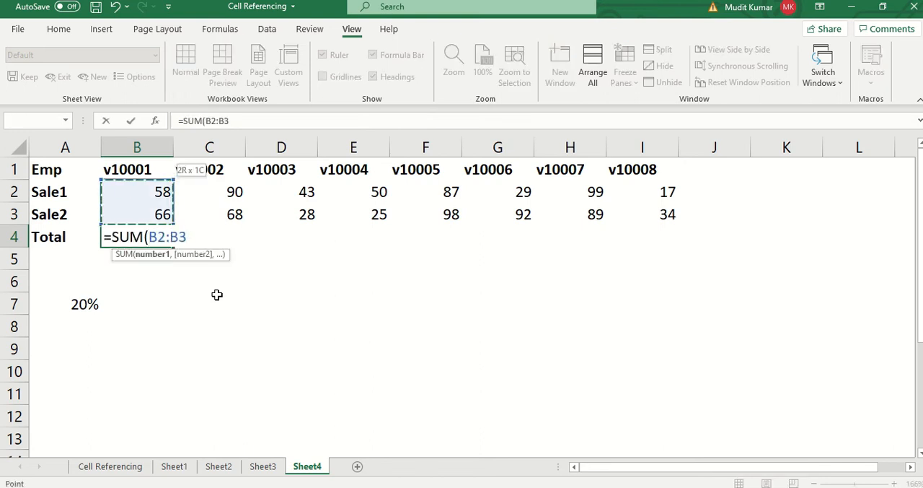
pyautogui.write(')*')
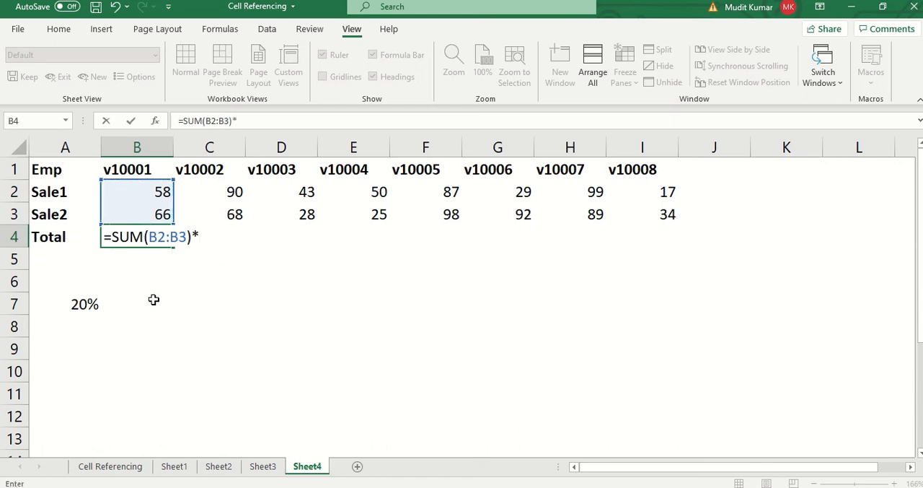
pyautogui.click(81, 304)
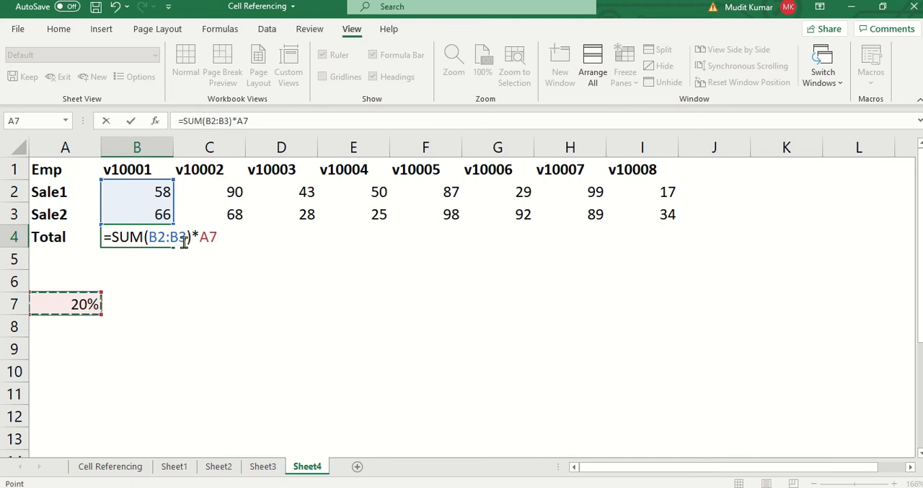
pyautogui.press('Return')
pyautogui.press('Up')
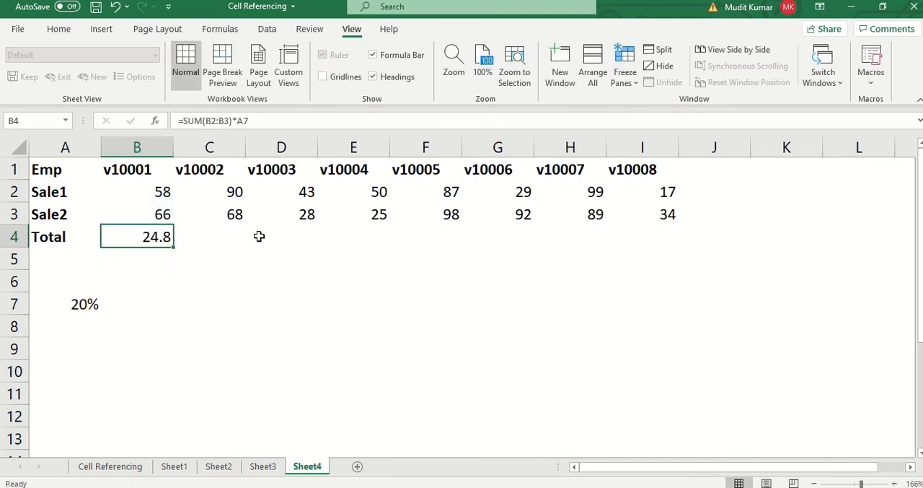
# - Fill the B4 formula with its relative rate reference through E4 and inspect the references in C4 and D4
pyautogui.hotkey('shift', 'Right')
pyautogui.hotkey('shift', 'Right')
pyautogui.hotkey('shift', 'Right')
pyautogui.hotkey('ctrl', 'r')
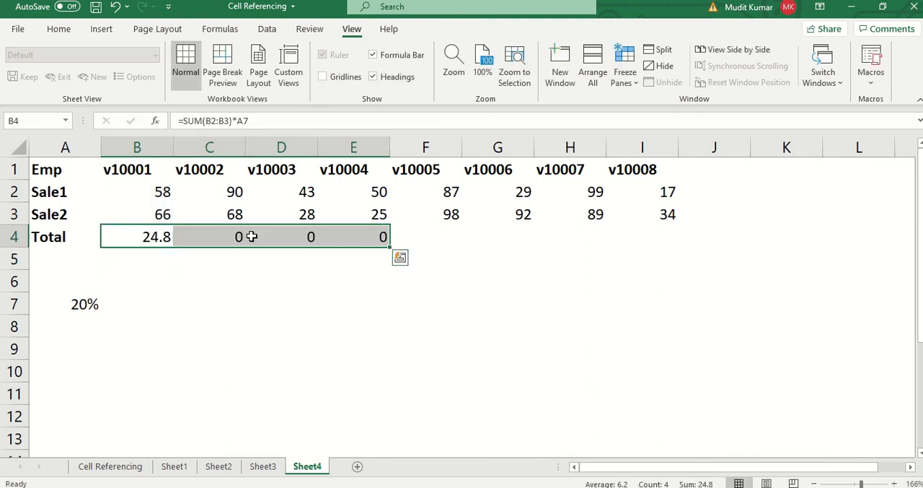
pyautogui.doubleClick(238, 237)
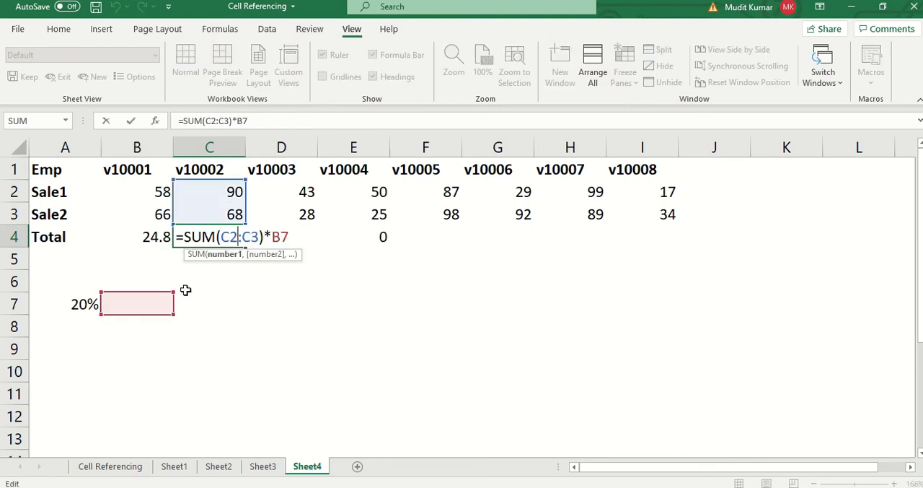
pyautogui.press('Escape')
pyautogui.doubleClick(309, 237)
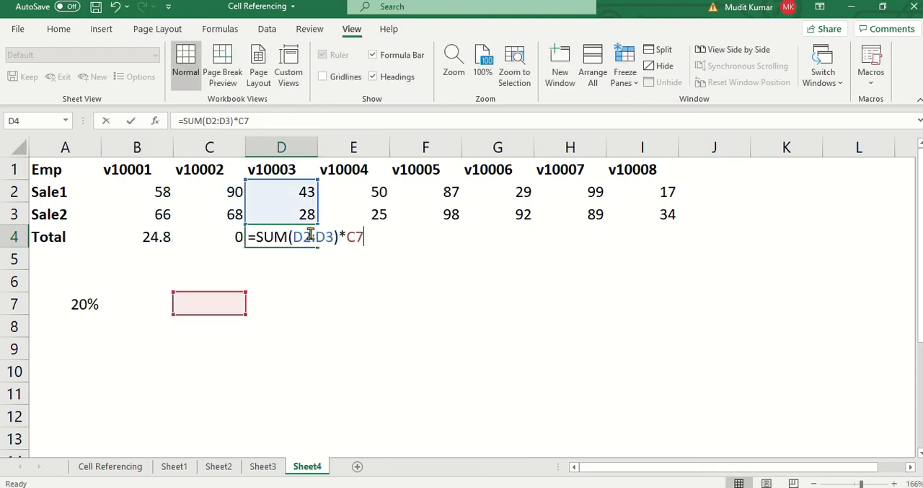
pyautogui.press('Escape')
# - Lock only the column of the rate reference in B4 so the formula reads =SUM(B2:B3)*$A7
pyautogui.doubleClick(168, 236)
pyautogui.click(199, 229)
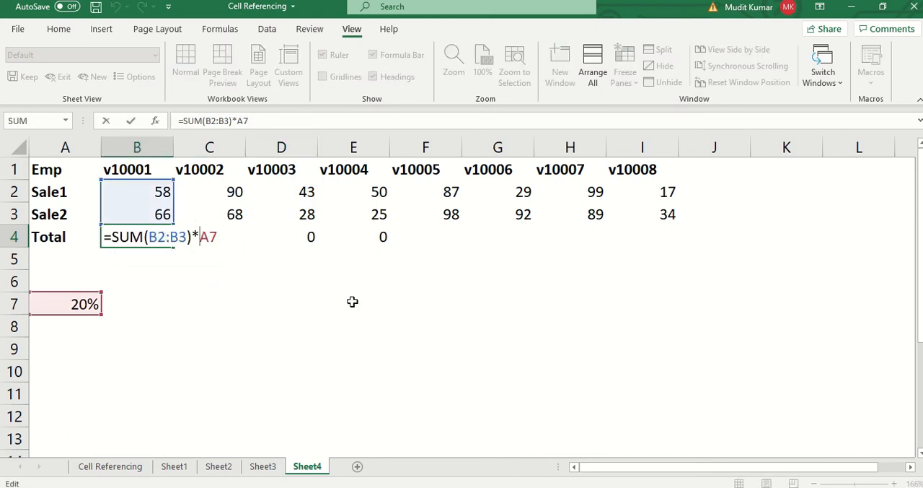
pyautogui.press('F4')
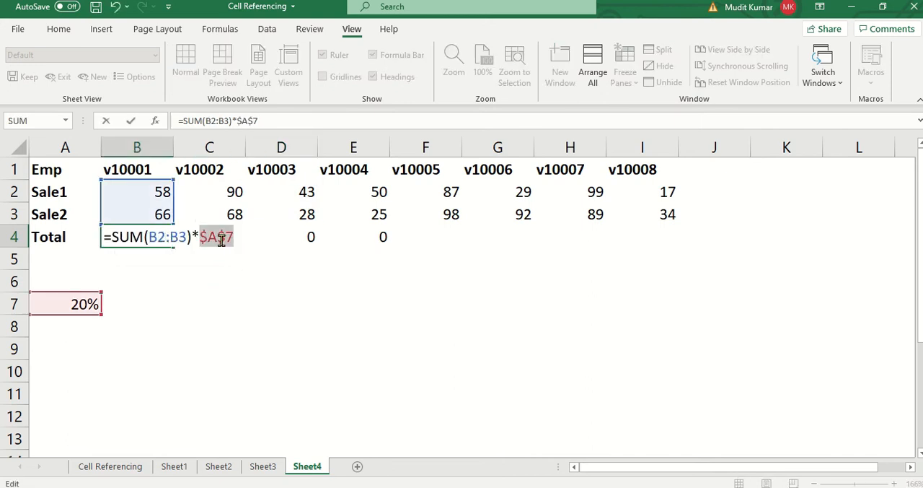
pyautogui.press('F4')
pyautogui.press('F4')
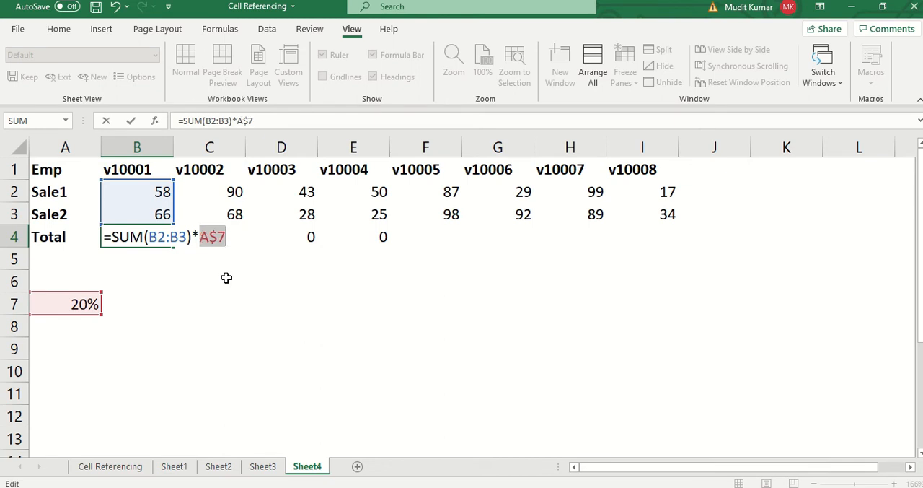
pyautogui.click(208, 232)
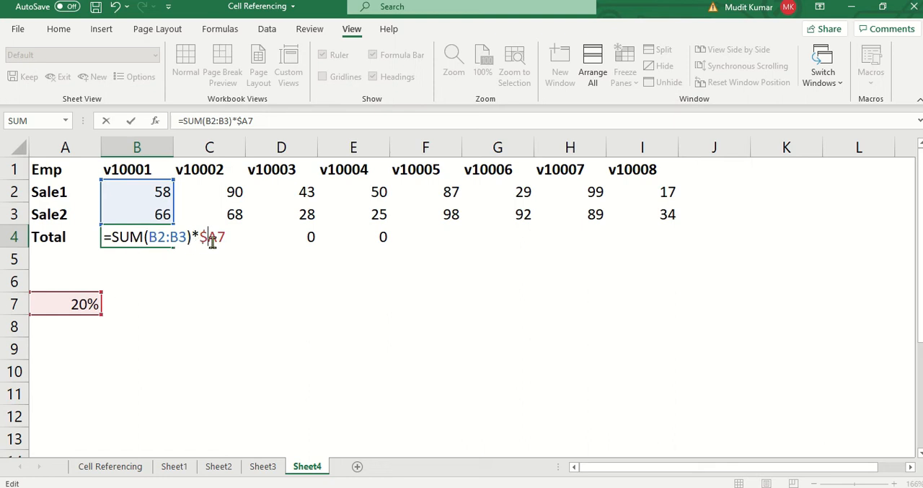
pyautogui.press('Return')
# - Fill the B4 formula across the Total row through I4 and inspect the references in C4 without changing them
pyautogui.press('Up')
pyautogui.hotkey('shift', 'Right')
pyautogui.hotkey('shift', 'Right')
pyautogui.hotkey('shift', 'Right')
pyautogui.hotkey('shift', 'Right')
pyautogui.hotkey('shift', 'Right')
pyautogui.hotkey('shift', 'Right')
pyautogui.hotkey('shift', 'Right')
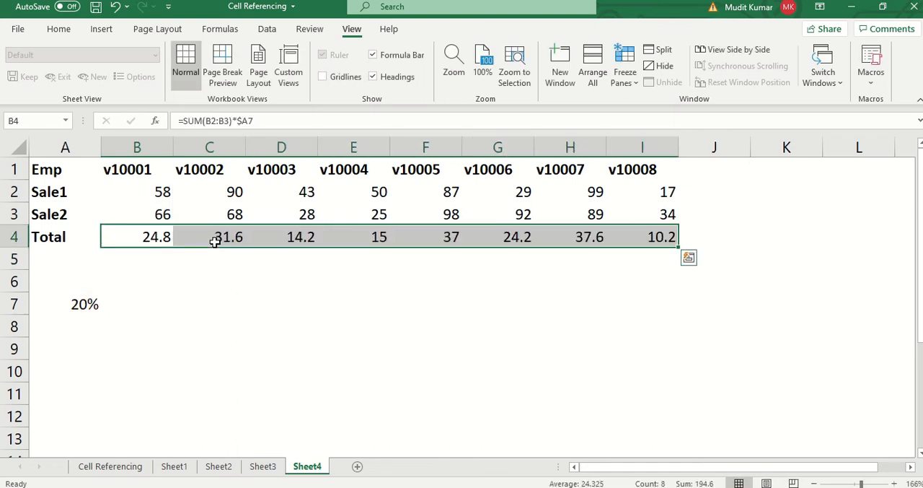
pyautogui.click(164, 239)
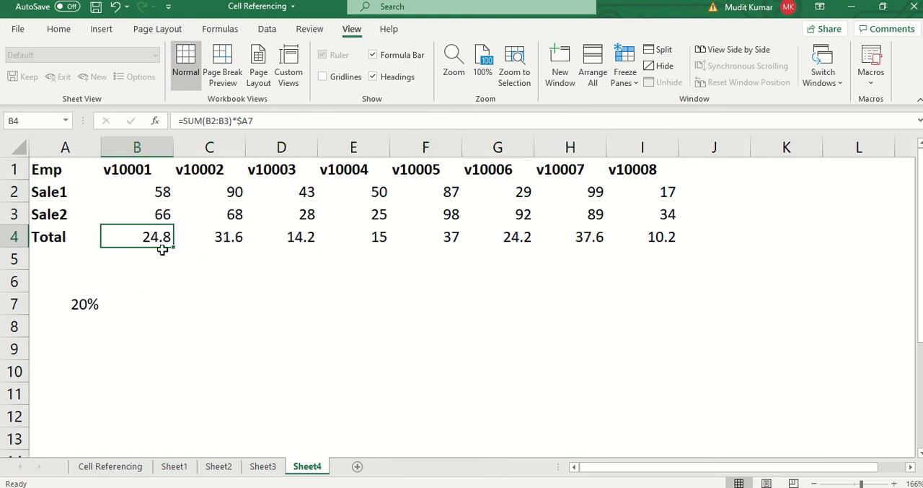
pyautogui.click(210, 239)
pyautogui.doubleClick(210, 239)
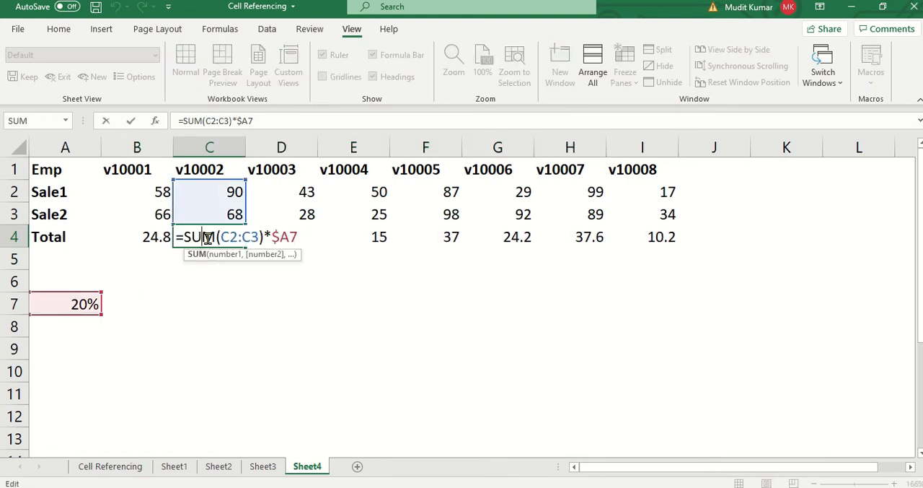
pyautogui.press('Escape')
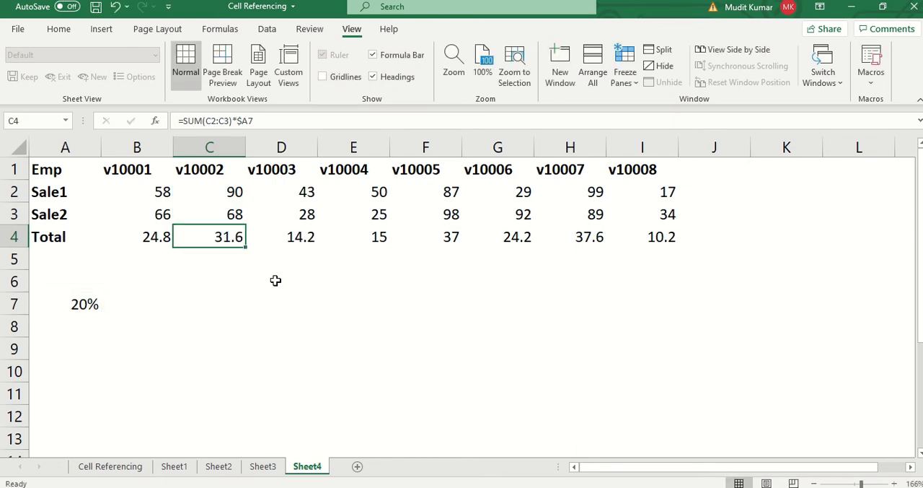
pyautogui.click(183, 296)
pyautogui.click(192, 227)
pyautogui.click(214, 195)
pyautogui.click(173, 220)
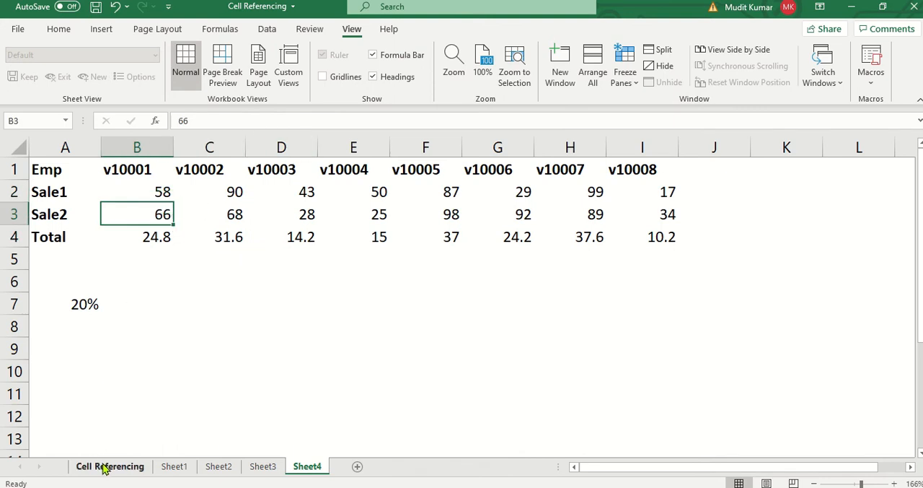
pyautogui.click(208, 210)
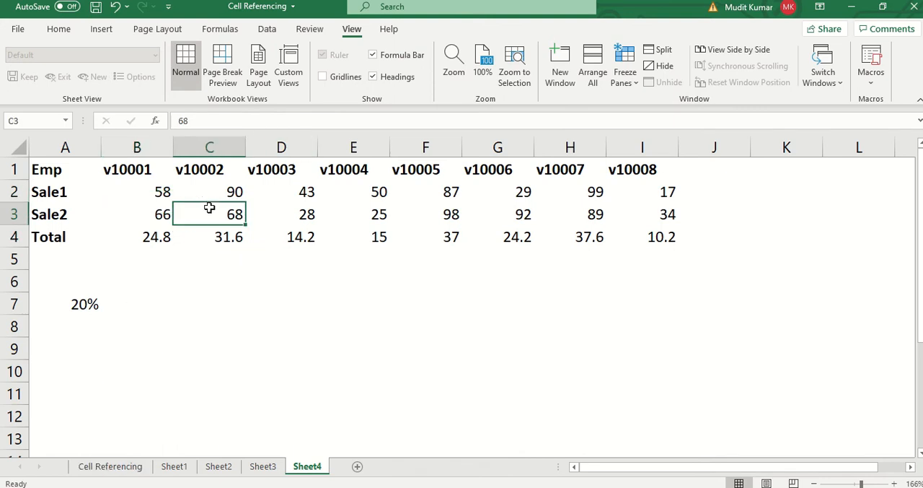
# - Review the list of referencing types and the E5 cell address example on the Cell Referencing sheet
pyautogui.click(121, 468)
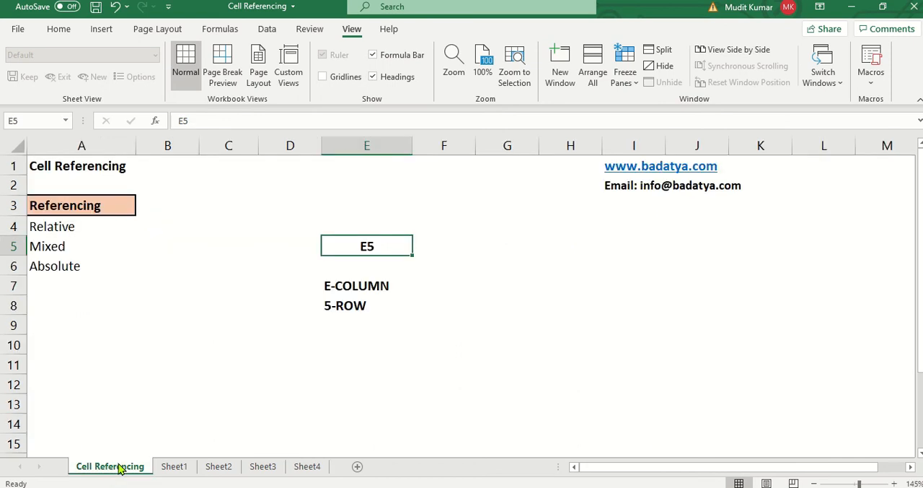
pyautogui.click(66, 232)
pyautogui.moveTo(295, 233); pyautogui.dragTo(381, 325)
pyautogui.click(110, 358)
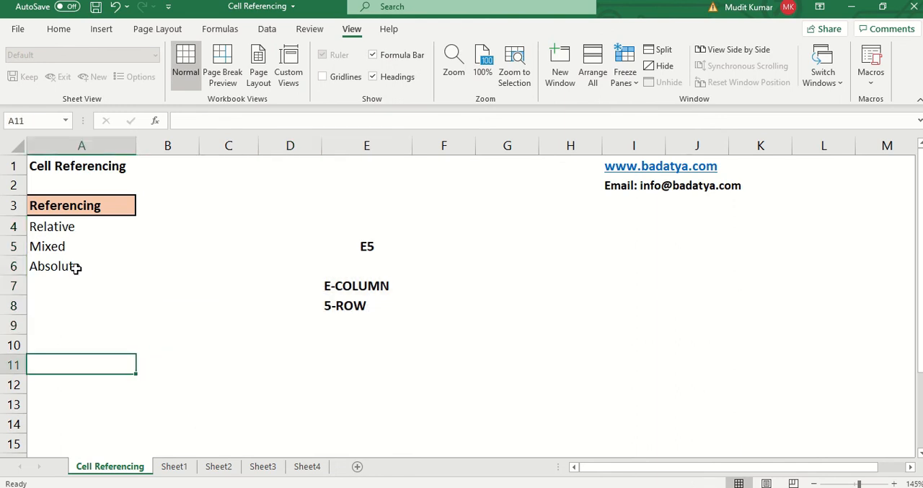
# - Add a new worksheet after Sheet4 and set its zoom to 144%
pyautogui.click(308, 467)
pyautogui.click(357, 467)
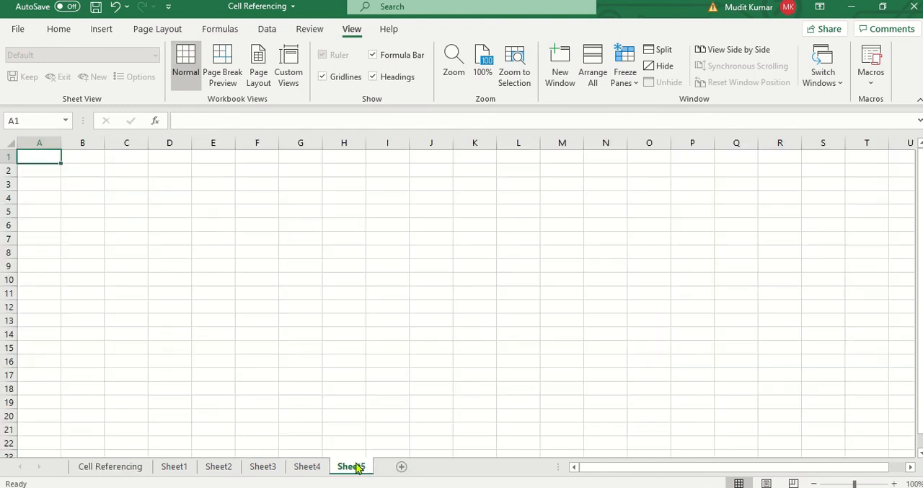
pyautogui.hotkey('alt', 'w')
pyautogui.write('q14')
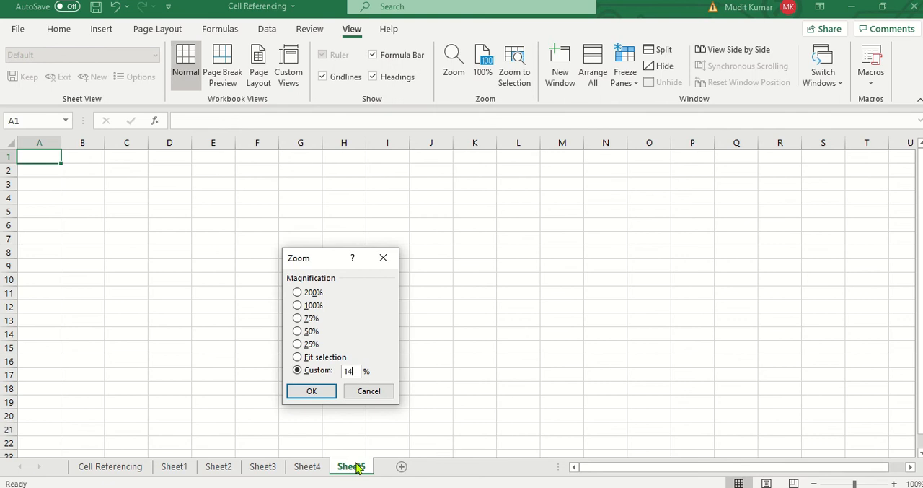
pyautogui.press('Return')
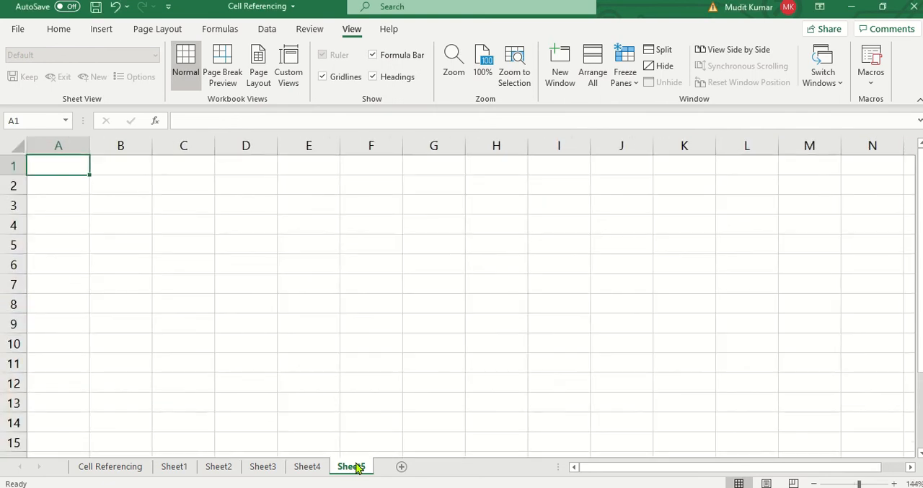
pyautogui.hotkey('alt', 'w')
pyautogui.press('q')
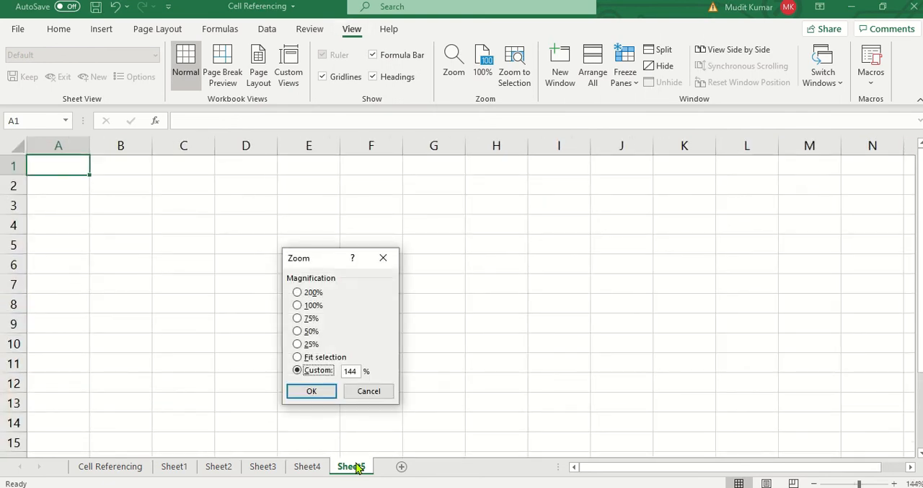
pyautogui.press('Escape')
# - Turn off the gridlines on the new worksheet
pyautogui.hotkey('alt', 'w')
pyautogui.press('v')
pyautogui.press('g')
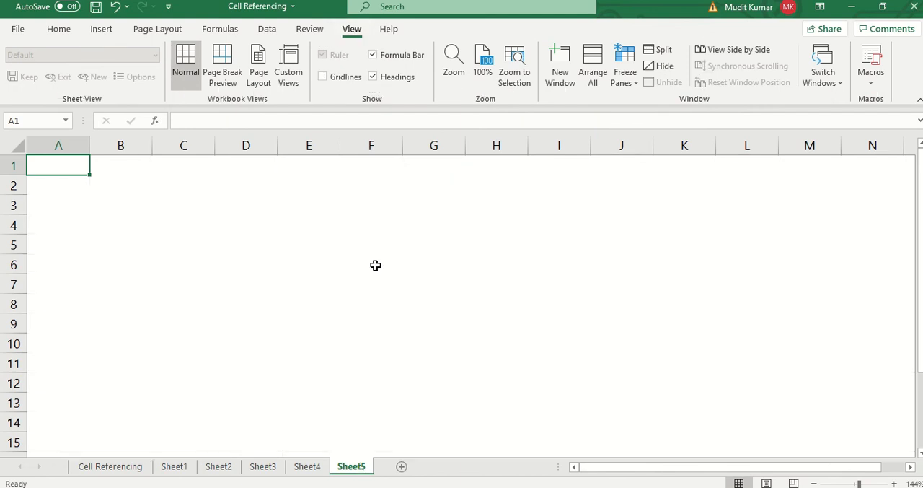
# - Enter 1 in D4 and extend the selection across row 4 to J4
pyautogui.click(221, 226)
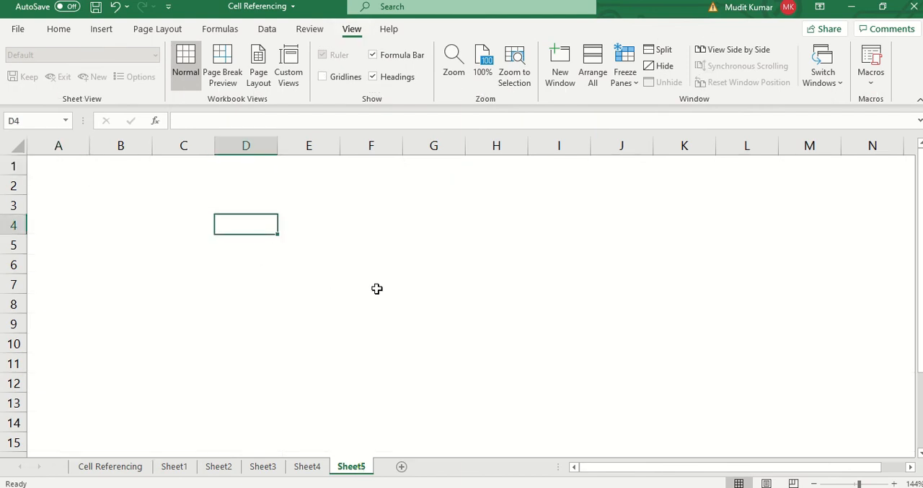
pyautogui.write('1')
pyautogui.hotkey('ctrl', 'Return')
pyautogui.hotkey('shift', 'Right')
pyautogui.hotkey('shift', 'Right')
pyautogui.hotkey('shift', 'Right')
pyautogui.hotkey('shift', 'Right')
pyautogui.hotkey('shift', 'Right')
pyautogui.hotkey('shift', 'Right')
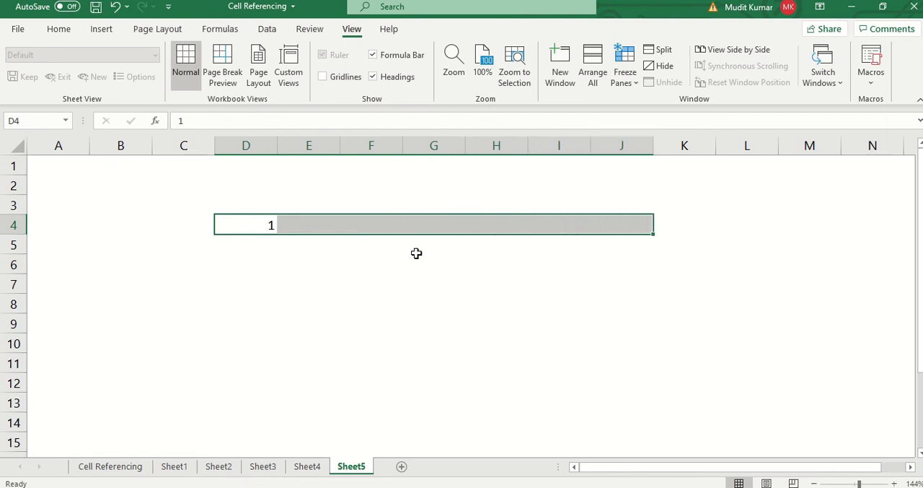
# - Enter the numbers 2, 3, 4, 5, 6 and 7 in cells D4 through I4
pyautogui.write('2')
pyautogui.press('Return')
pyautogui.write('3')
pyautogui.press('Return')
pyautogui.write('4')
pyautogui.press('Return')
pyautogui.write('56')
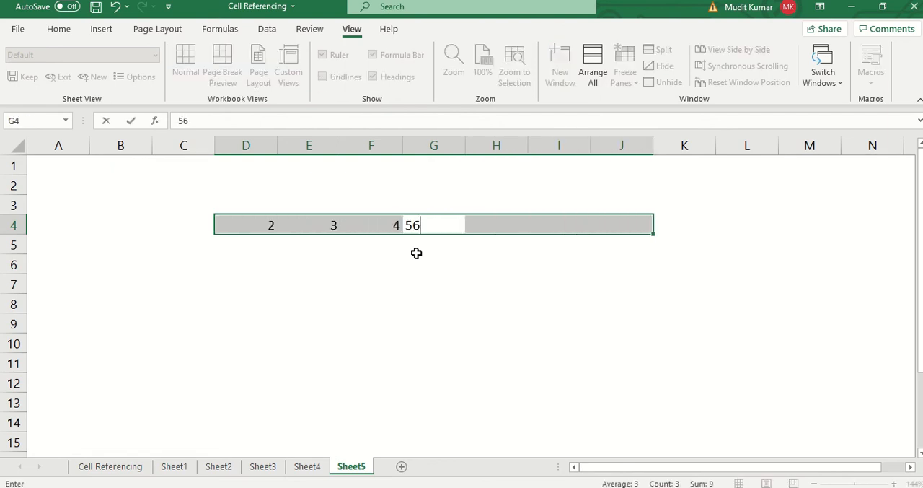
pyautogui.press('BackSpace')
pyautogui.press('Return')
pyautogui.write('6')
pyautogui.press('Return')
pyautogui.write('7')
pyautogui.press('Return')
pyautogui.press('Right')
pyautogui.press('Left')
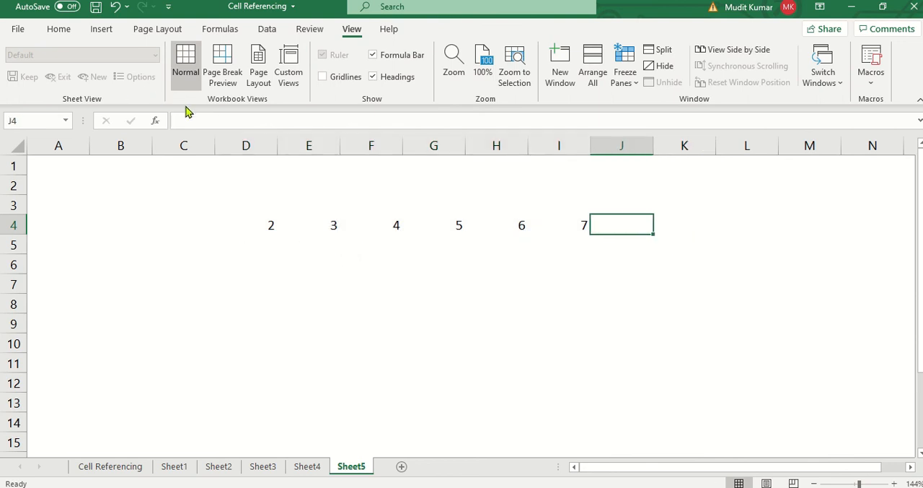
# - Delete the empty columns A to C so the number row starts in column A
pyautogui.moveTo(182, 144); pyautogui.dragTo(5, 208)
pyautogui.hotkey('ctrl', '-')
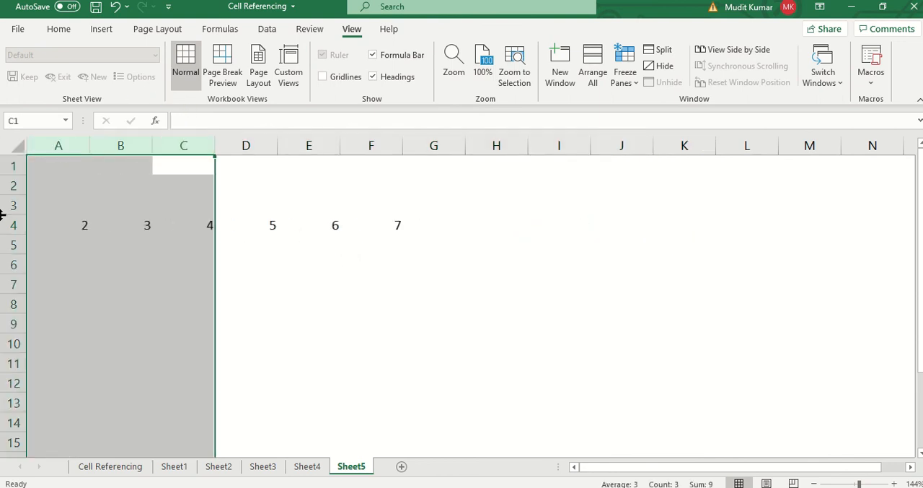
pyautogui.click(93, 261)
# - Apply all borders to A5:G12 and make the number row A4:G4 bold
pyautogui.click(75, 249)
pyautogui.moveTo(75, 250); pyautogui.dragTo(404, 377)
pyautogui.hotkey('alt', 'h')
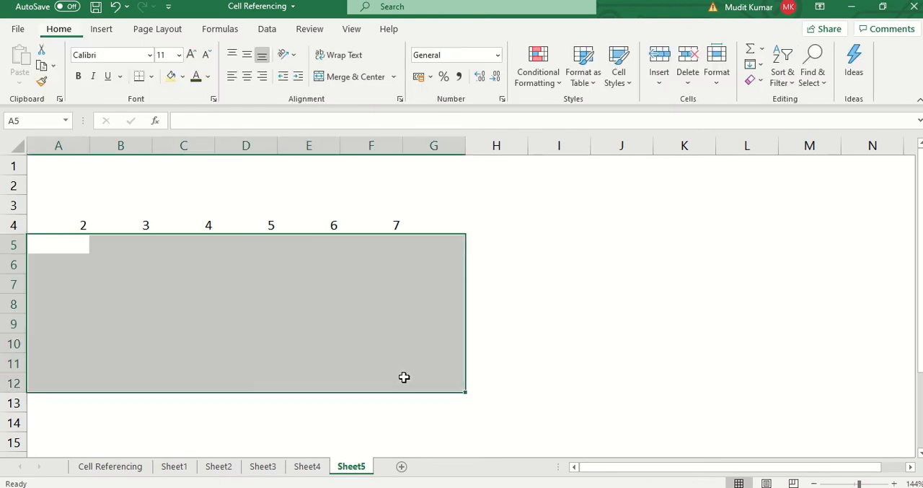
pyautogui.press('b')
pyautogui.press('a')
pyautogui.moveTo(61, 227); pyautogui.dragTo(434, 219)
pyautogui.hotkey('ctrl', 'b')
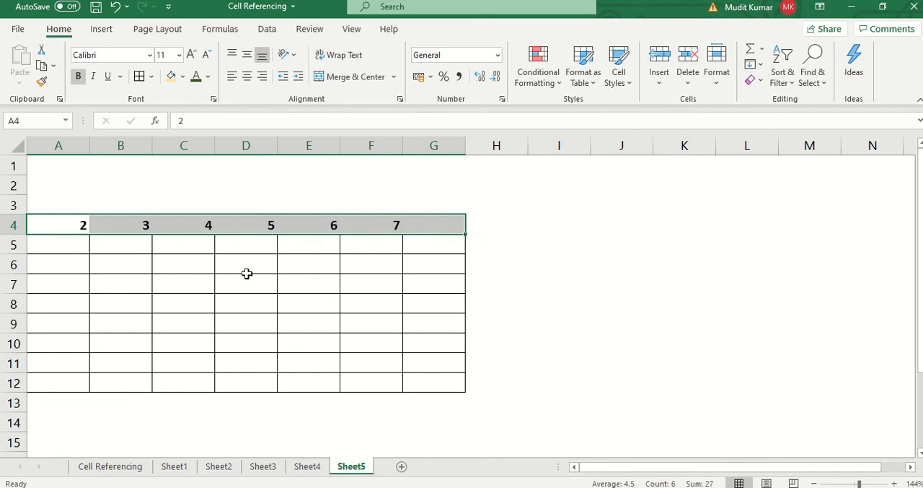
# - Enter the formula =A4 in A5 to reference the number above it
pyautogui.click(72, 249)
pyautogui.write('=')
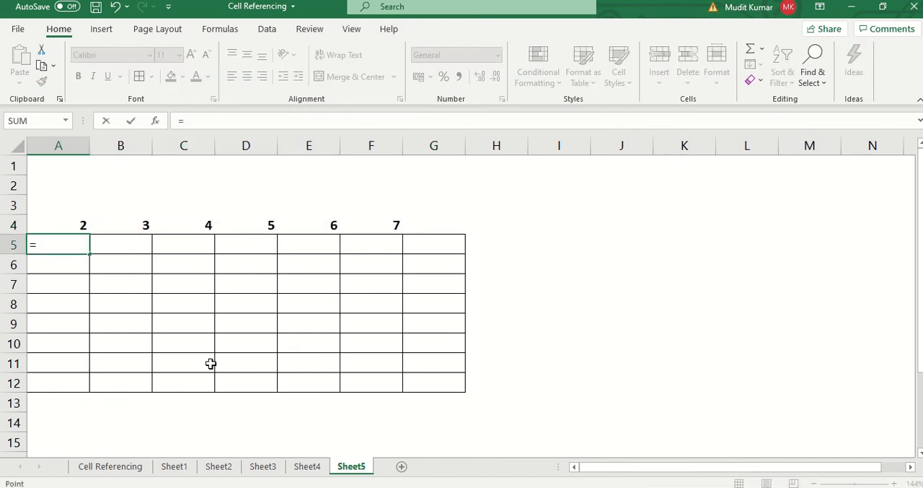
pyautogui.press('Up')
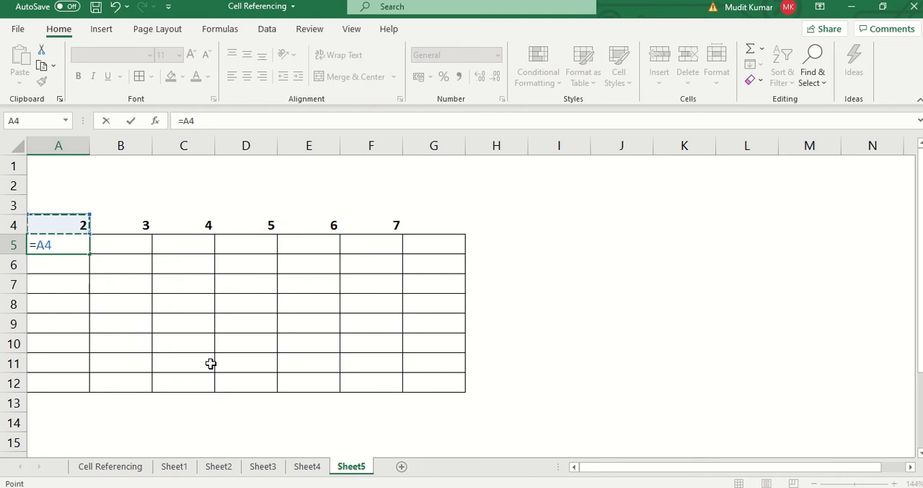
pyautogui.press('Return')
# - Fill the A5 formula across to G5 and down through row 12 of the bordered grid
pyautogui.press('Up')
pyautogui.hotkey('shift', 'Right')
pyautogui.hotkey('shift', 'Right')
pyautogui.hotkey('shift', 'Right')
pyautogui.hotkey('shift', 'Right')
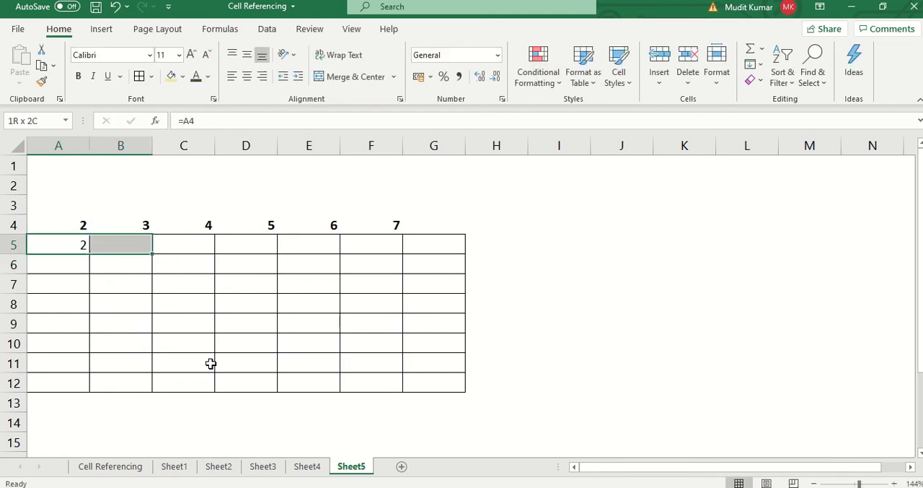
pyautogui.hotkey('shift', 'Right')
pyautogui.hotkey('shift', 'Right')
pyautogui.hotkey('ctrl', 'r')
pyautogui.hotkey('shift', 'Down')
pyautogui.hotkey('shift', 'Down')
pyautogui.hotkey('shift', 'Down')
pyautogui.hotkey('shift', 'Down')
pyautogui.hotkey('shift', 'Down')
pyautogui.hotkey('shift', 'Down')
pyautogui.hotkey('shift', 'Down')
pyautogui.hotkey('ctrl', 'd')
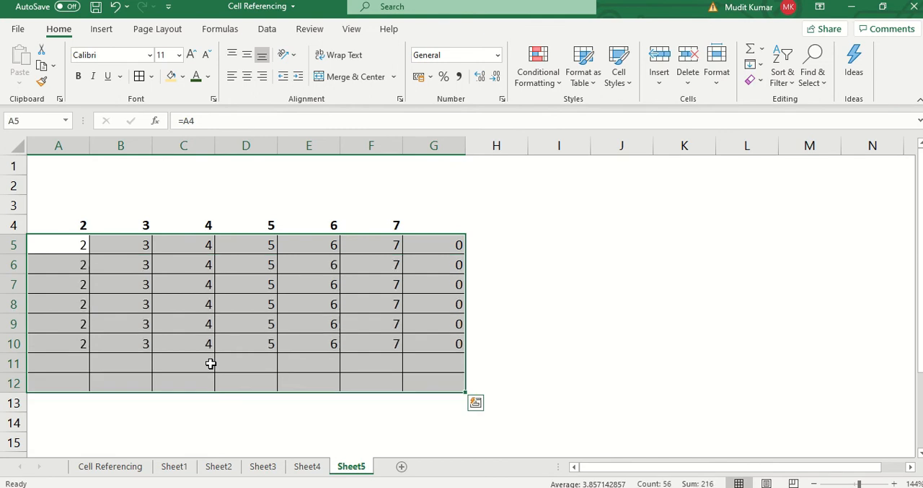
# - Inspect how the relative reference shifts by column in the formulas of A5, B5, C5 and D5
pyautogui.moveTo(180, 288); pyautogui.dragTo(57, 241)
pyautogui.doubleClick(58, 242)
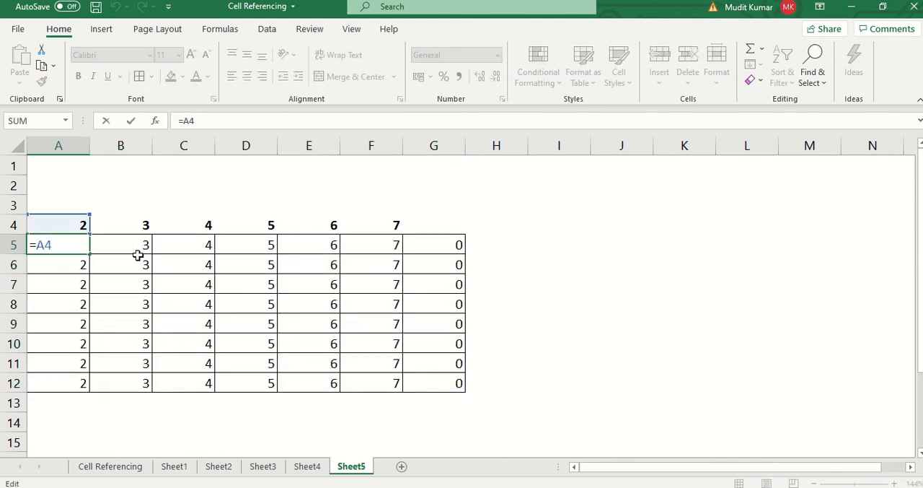
pyautogui.click(143, 246)
pyautogui.doubleClick(142, 245)
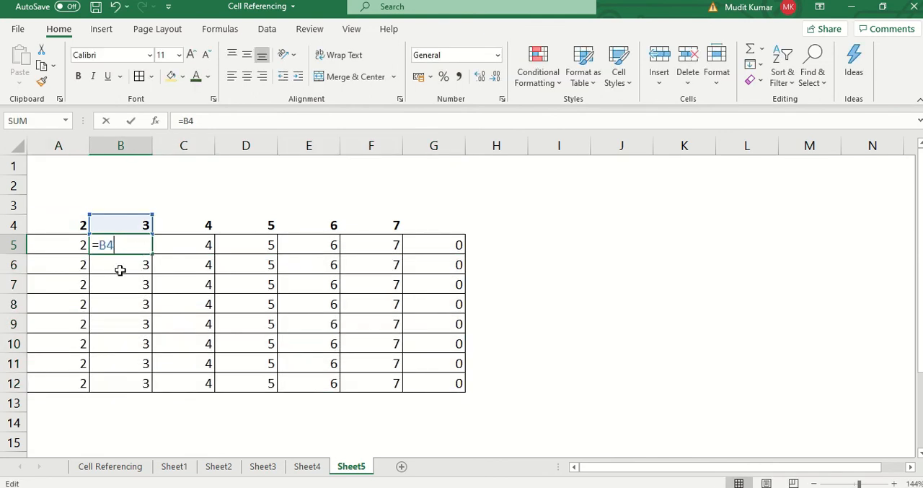
pyautogui.click(199, 246)
pyautogui.doubleClick(199, 245)
pyautogui.click(268, 247)
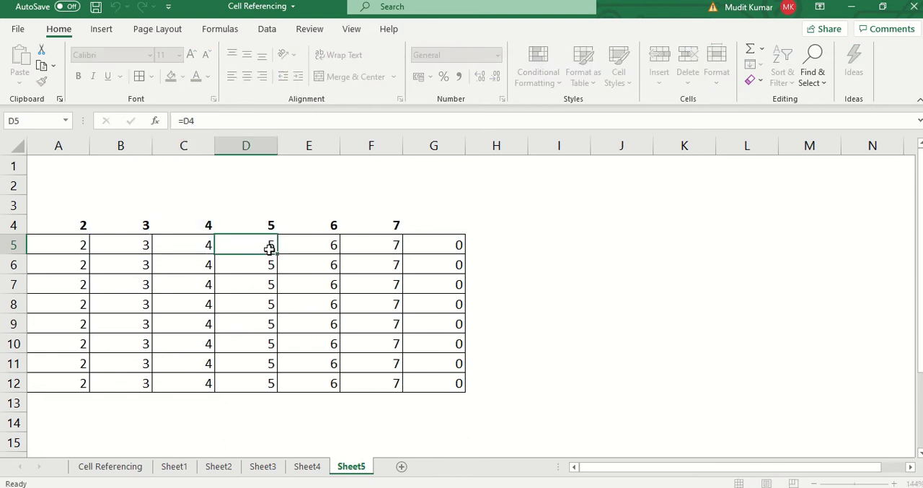
pyautogui.doubleClick(267, 247)
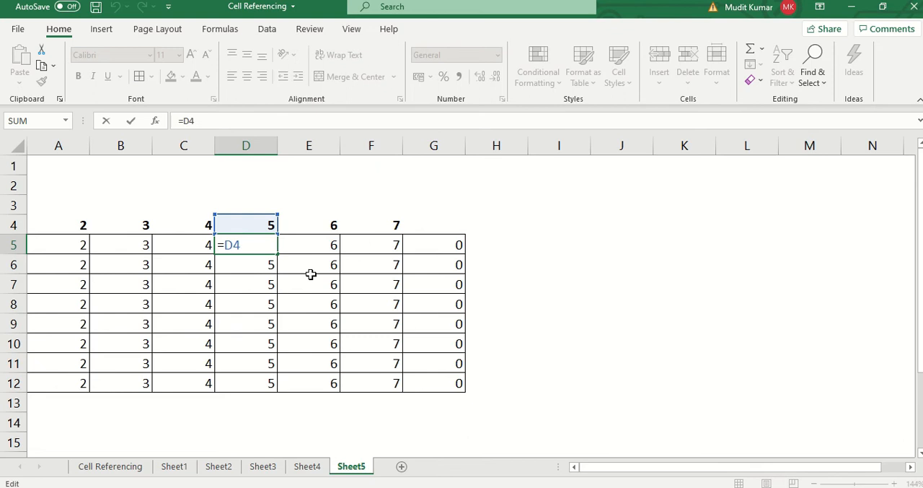
# - Inspect how the relative reference shifts by row in A5 through A11 and in B12, without changing the formulas
pyautogui.doubleClick(75, 244)
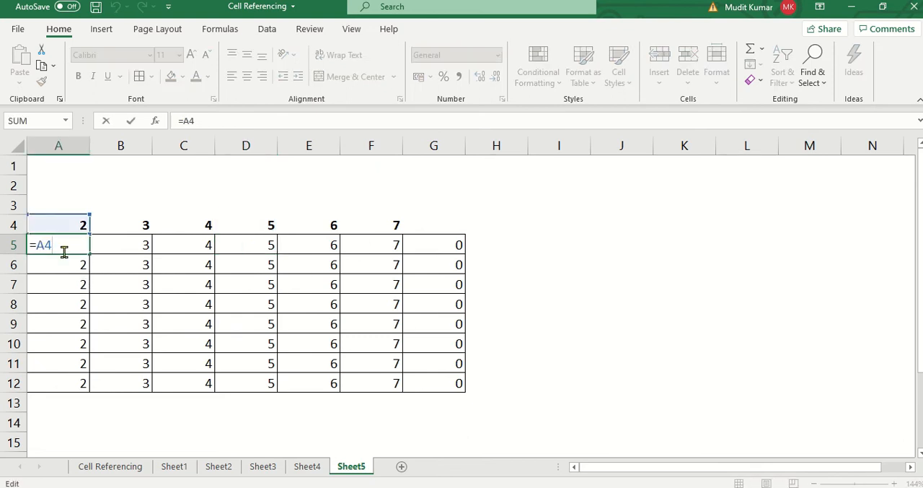
pyautogui.doubleClick(69, 264)
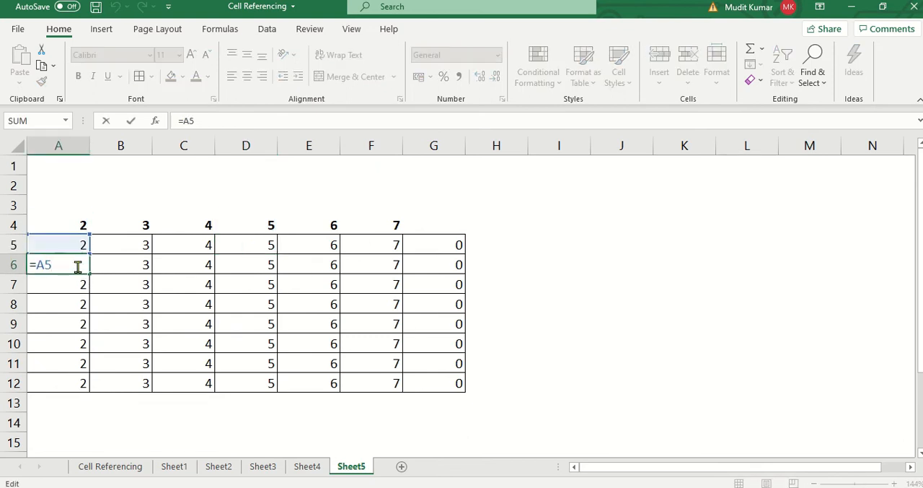
pyautogui.doubleClick(77, 283)
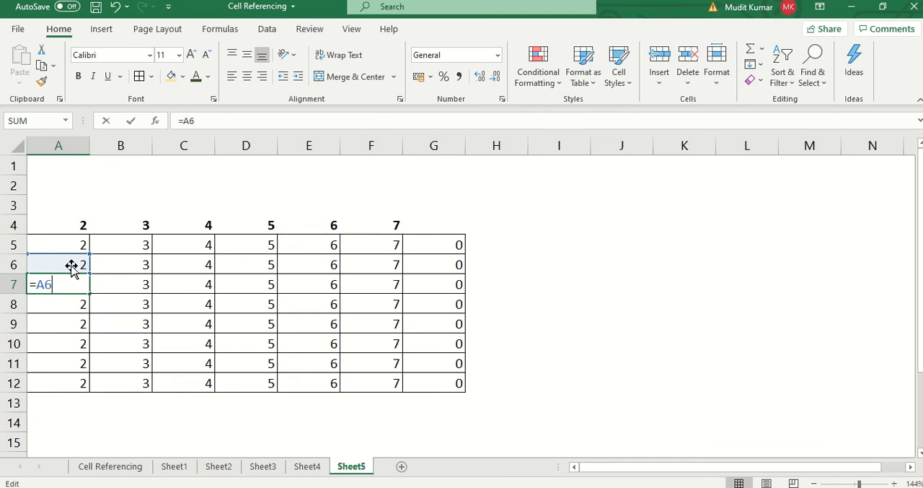
pyautogui.doubleClick(64, 304)
pyautogui.doubleClick(73, 323)
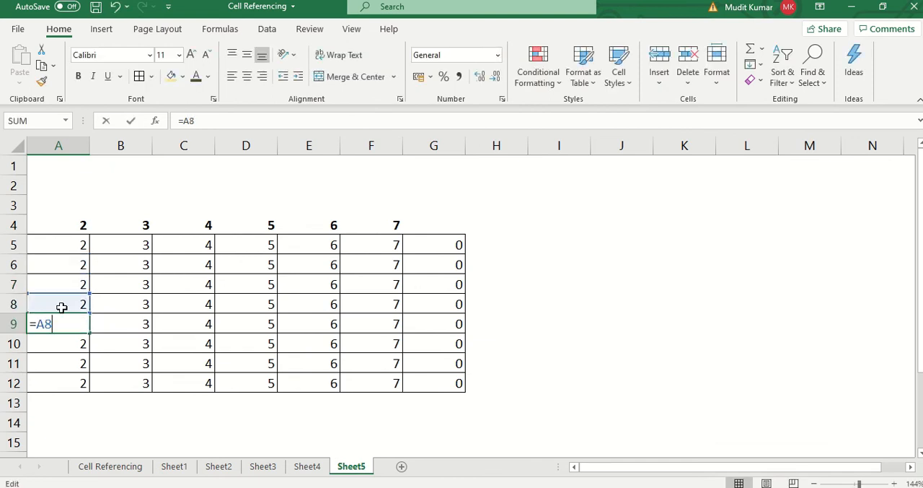
pyautogui.doubleClick(64, 341)
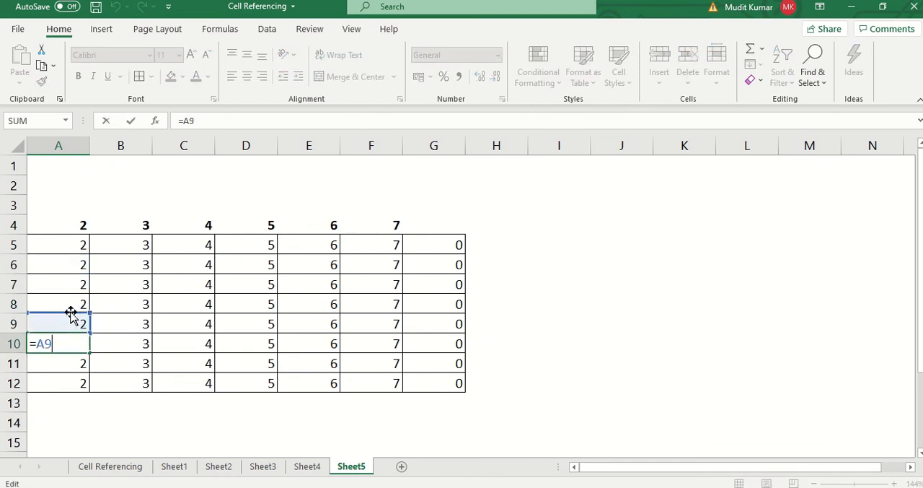
pyautogui.click(66, 365)
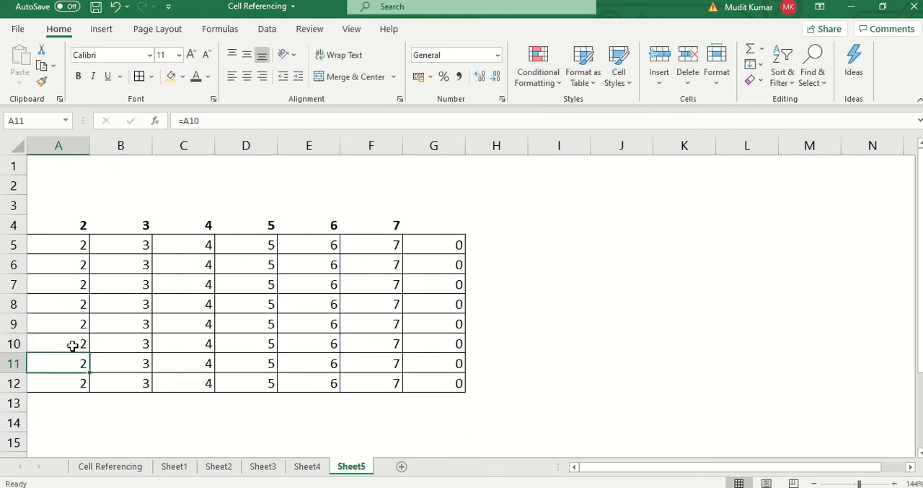
pyautogui.doubleClick(71, 358)
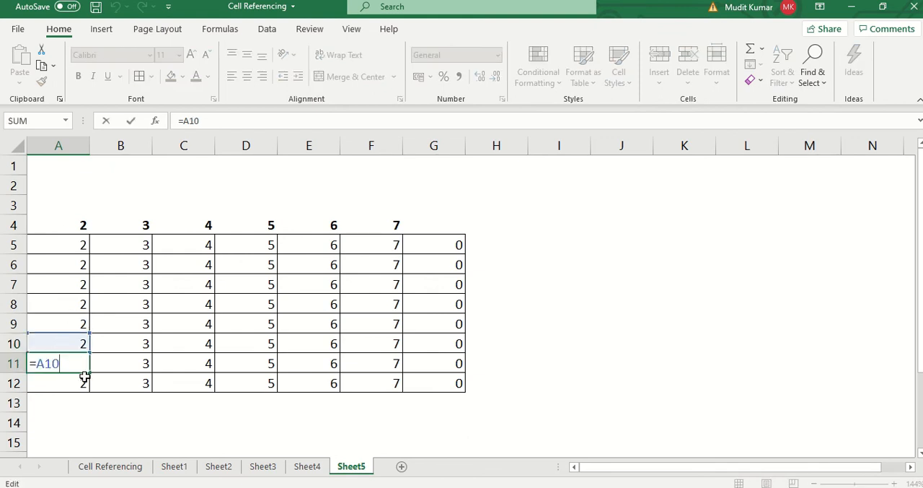
pyautogui.press('Escape')
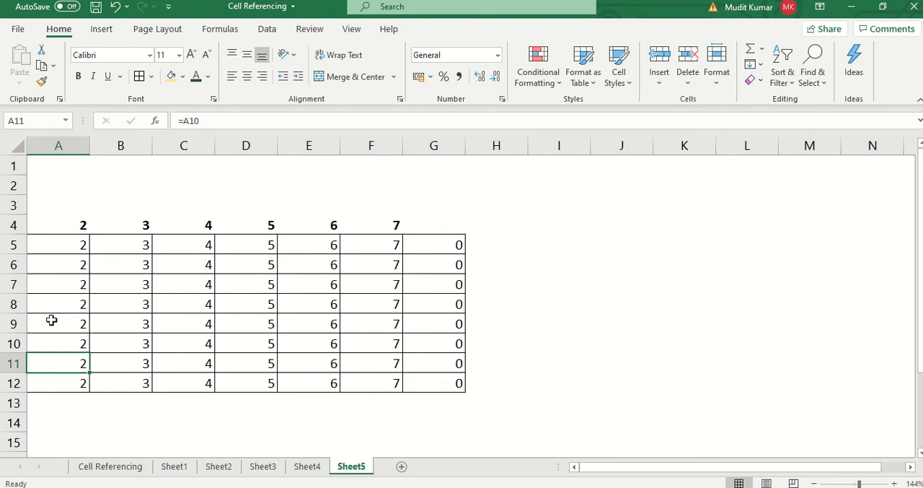
pyautogui.doubleClick(115, 384)
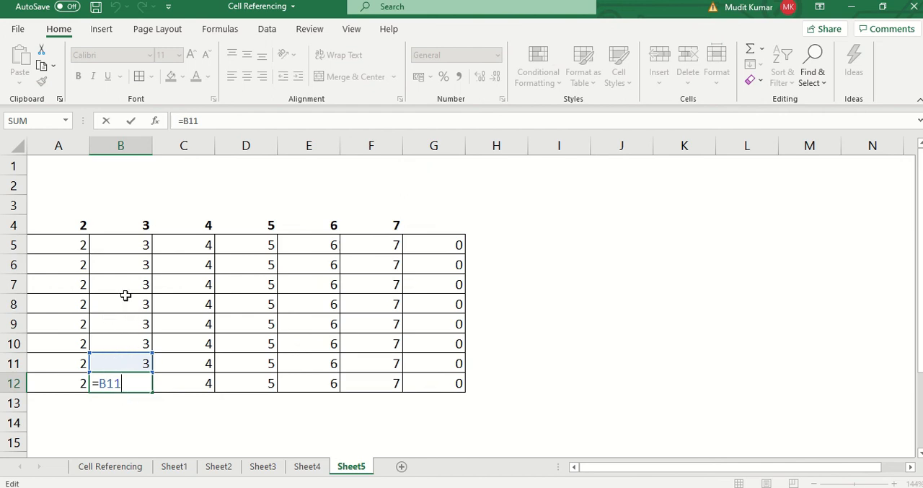
pyautogui.press('Escape')
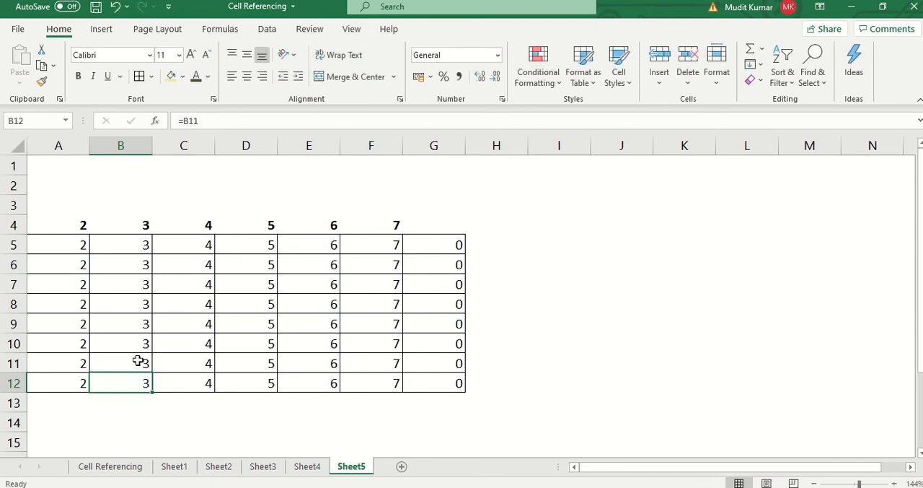
# - Enter the label Relative in A18 below the grid and make it bold
pyautogui.click(80, 404)
pyautogui.scroll(-2, 72, 393)
pyautogui.click(64, 383)
pyautogui.write('Re')
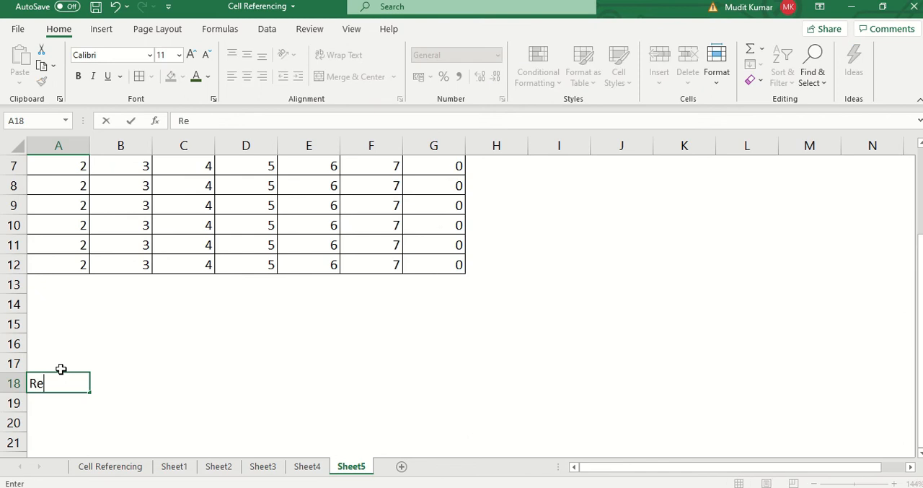
pyautogui.write('lative')
pyautogui.press('Return')
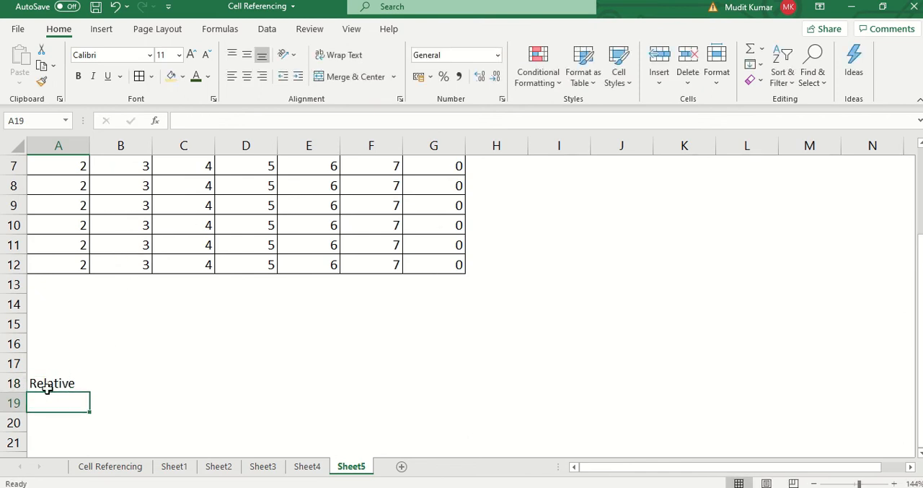
pyautogui.click(47, 387)
pyautogui.hotkey('ctrl', 'b')
pyautogui.scroll(1, 62, 237)
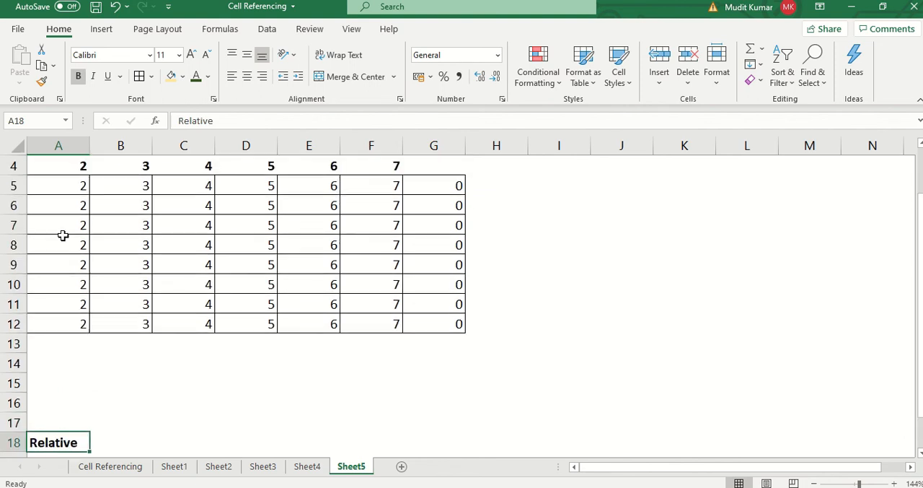
# - Delete column G with the extra zero values beside the A4:F12 grid
pyautogui.click(72, 161)
pyautogui.keyDown('shift'); pyautogui.moveTo(420, 324); pyautogui.dragTo(389, 319); pyautogui.keyUp('shift')
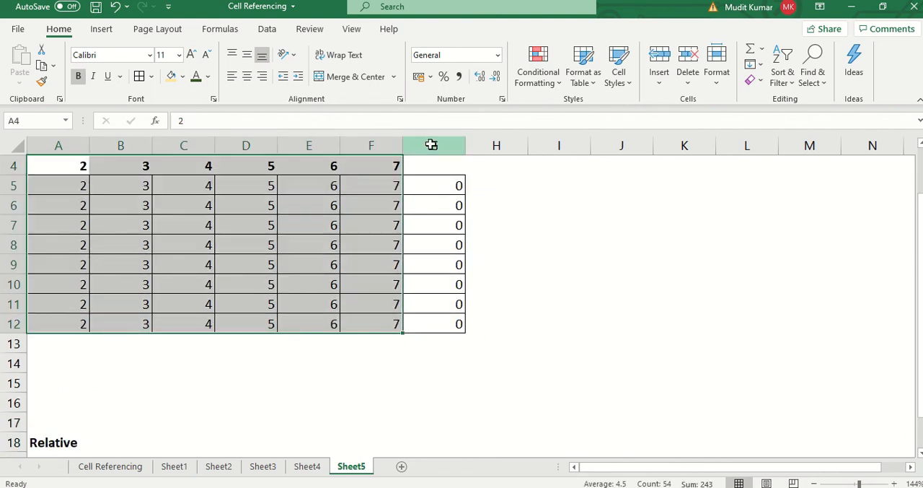
pyautogui.click(432, 143)
pyautogui.hotkey('ctrl', '-')
pyautogui.scroll(1, 365, 221)
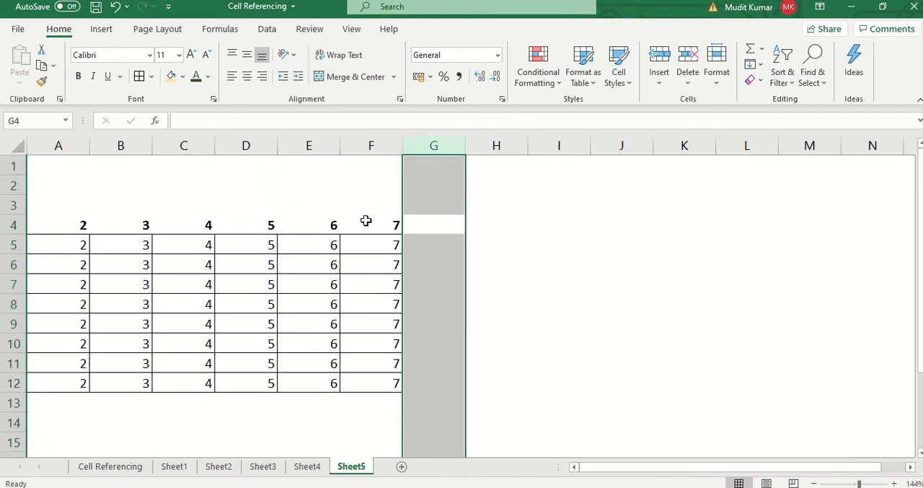
# - Copy the A4:F12 grid and paste only its formats, transposed, starting at G19
pyautogui.click(378, 237)
pyautogui.click(371, 226)
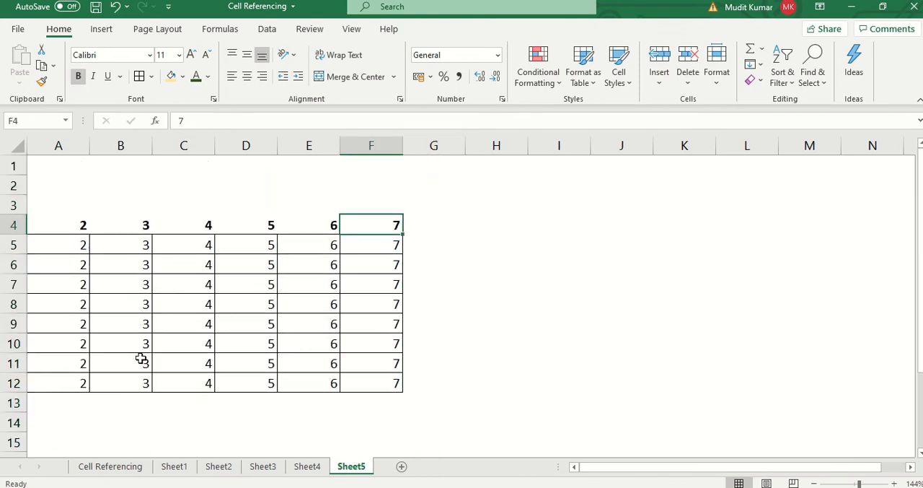
pyautogui.keyDown('shift'); pyautogui.click(51, 390); pyautogui.keyUp('shift')
pyautogui.hotkey('ctrl', 'c')
pyautogui.scroll(-3, 514, 350)
pyautogui.scroll(-1, 514, 349)
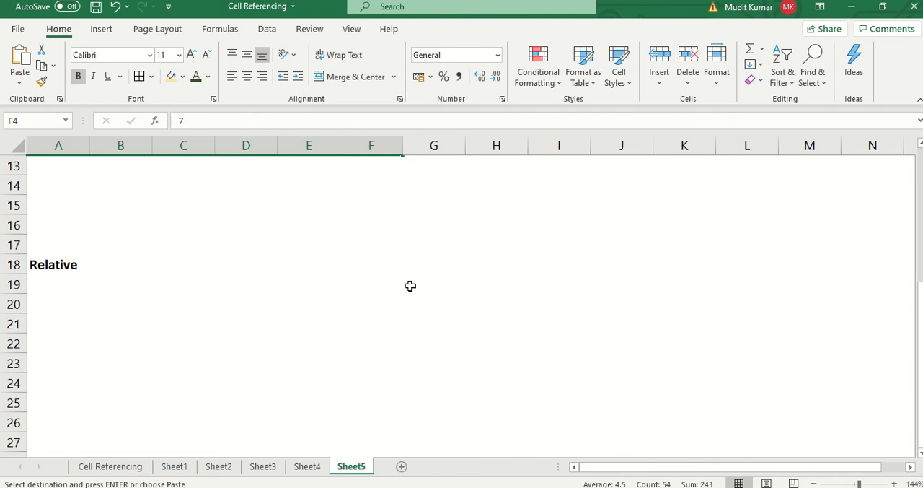
pyautogui.click(410, 286)
pyautogui.hotkey('ctrl', 'alt', 'v')
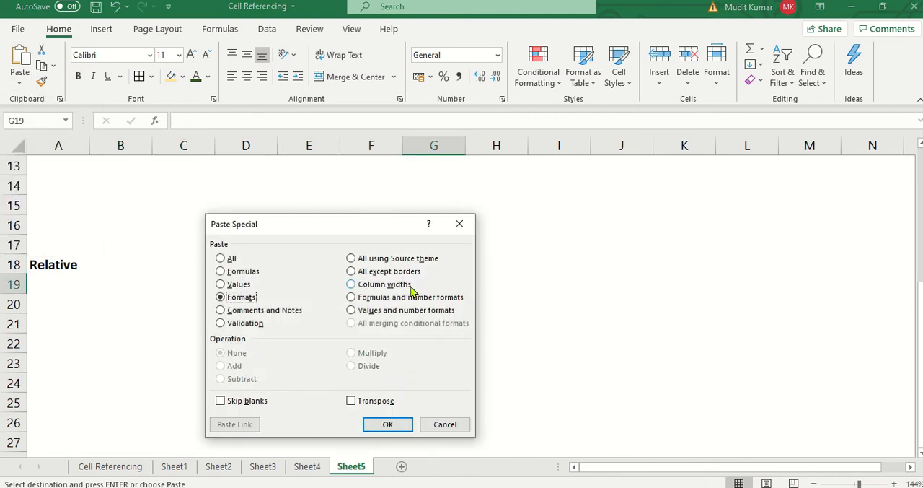
pyautogui.hotkey('alt', 'e')
pyautogui.press('Return')
pyautogui.hotkey('ctrl', 'b')
# - Enter the numbers 1 to 6 down G19:G24 as row headings of the new grid
pyautogui.write('1')
pyautogui.press('Return')
pyautogui.write('2')
pyautogui.press('Return')
pyautogui.write('3')
pyautogui.press('Return')
pyautogui.write('4')
pyautogui.press('Return')
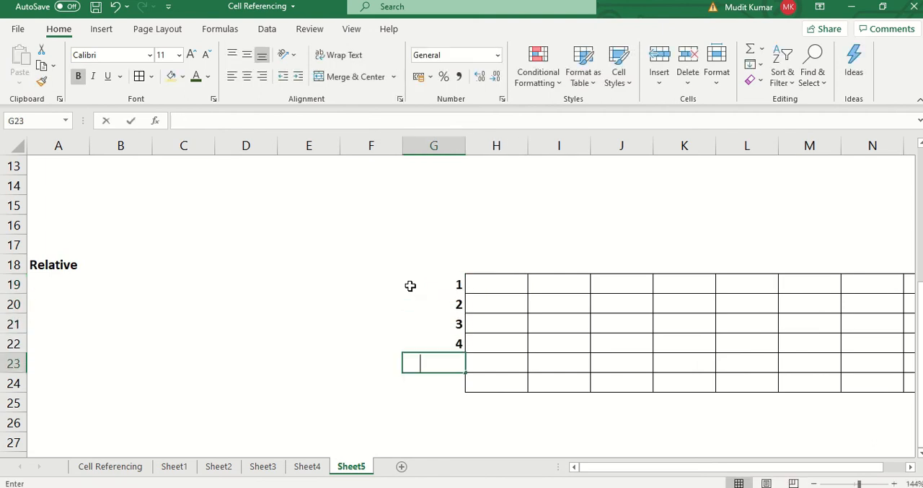
pyautogui.write('54')
pyautogui.press('Return')
pyautogui.press('Up')
pyautogui.write('5')
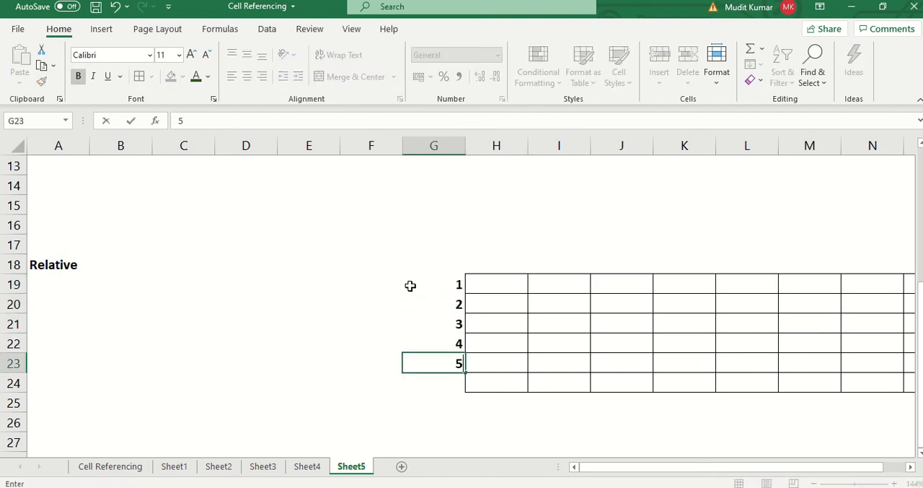
pyautogui.press('Return')
pyautogui.write('8')
pyautogui.press('Escape')
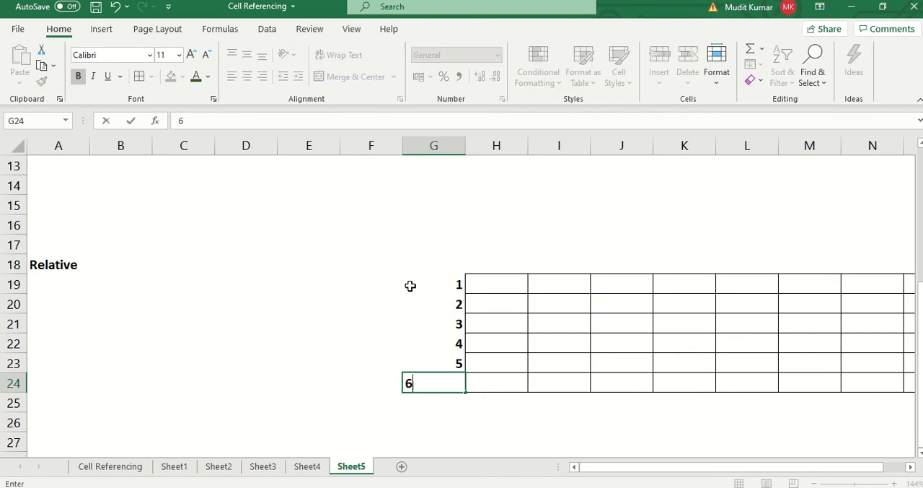
pyautogui.write('6')
pyautogui.press('Return')
# - Enter the relative formula =G19 in H19, the first cell of the new bordered grid
pyautogui.press('Up')
pyautogui.press('Up')
pyautogui.press('Up')
pyautogui.press('Up')
pyautogui.press('Up')
pyautogui.press('Right')
pyautogui.press('Up')
pyautogui.write('=')
pyautogui.click(410, 286)
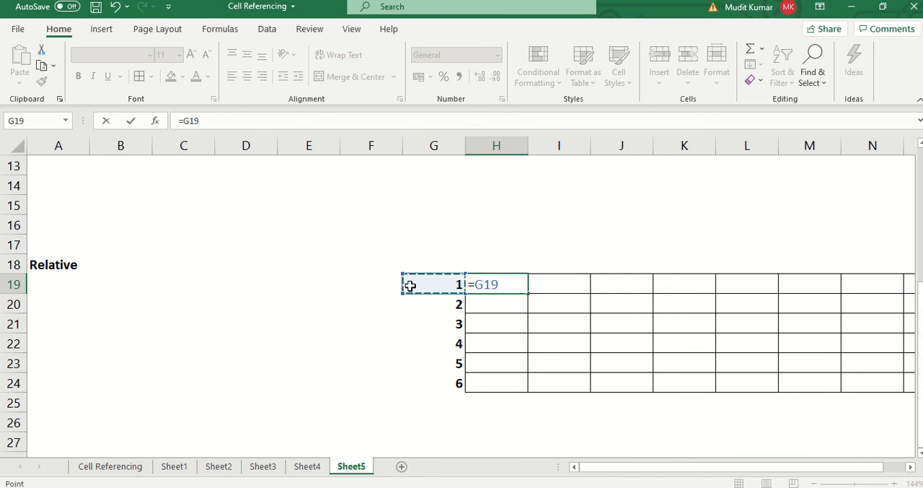
pyautogui.press('Return')
# - Fill the H19 formula across to O19 and down through row 24 of the new grid
pyautogui.press('Up')
pyautogui.hotkey('shift', 'Right')
pyautogui.hotkey('shift', 'Right')
pyautogui.hotkey('shift', 'Right')
pyautogui.hotkey('shift', 'Right')
pyautogui.hotkey('shift', 'Right')
pyautogui.hotkey('shift', 'Right')
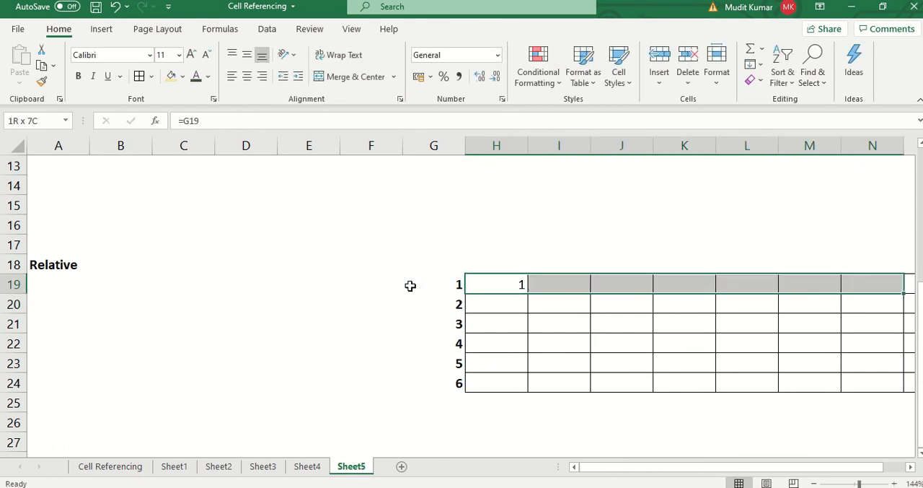
pyautogui.hotkey('shift', 'Right')
pyautogui.hotkey('shift', 'Right')
pyautogui.hotkey('shift', 'Left')
pyautogui.hotkey('ctrl', 'r')
pyautogui.hotkey('shift', 'Down')
pyautogui.hotkey('shift', 'Down')
pyautogui.hotkey('shift', 'Down')
pyautogui.hotkey('shift', 'Down')
pyautogui.hotkey('shift', 'Down')
pyautogui.hotkey('shift', 'Down')
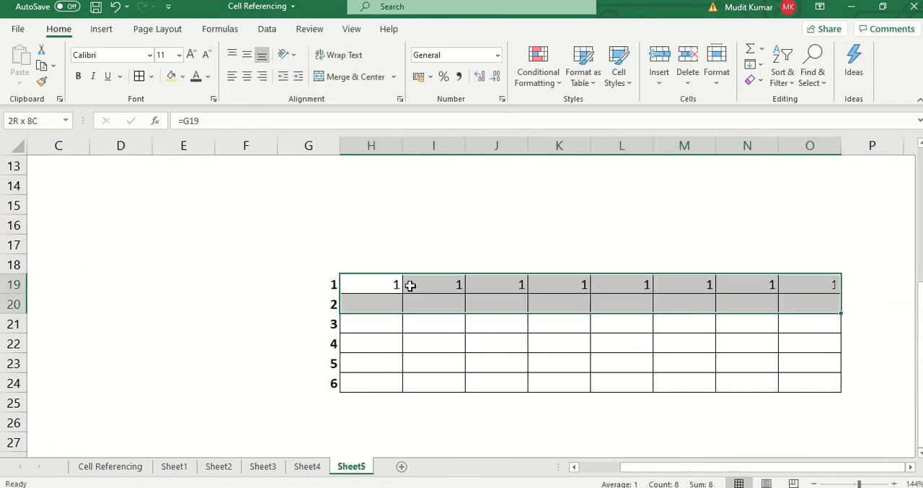
pyautogui.hotkey('shift', 'Up')
pyautogui.hotkey('ctrl', 'd')
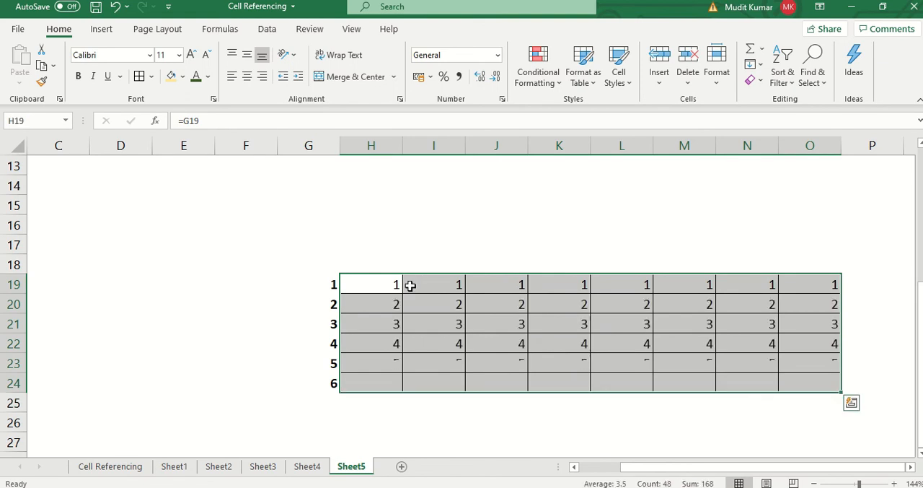
# - Inspect how the relative reference shifts by column in the formulas of H19 through L19, leaving them as they are
pyautogui.click(381, 284)
pyautogui.press('F2')
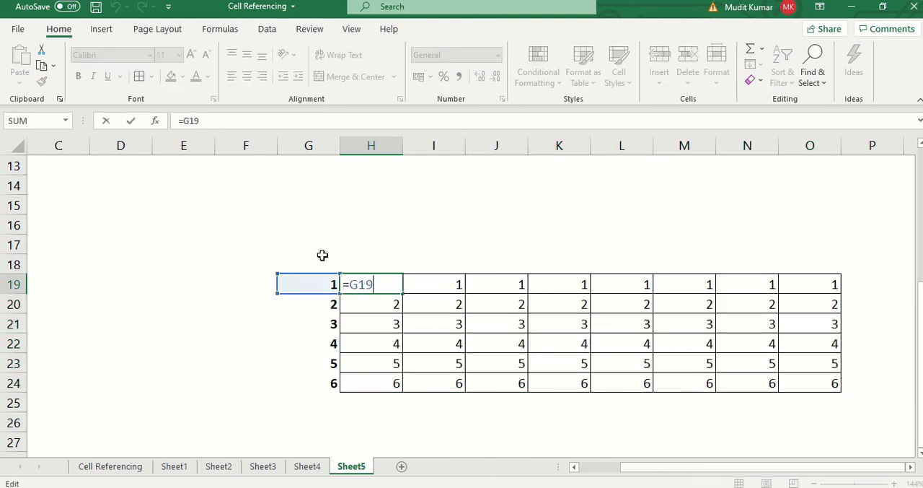
pyautogui.click(428, 283)
pyautogui.press('F2')
pyautogui.click(513, 284)
pyautogui.press('F2')
pyautogui.click(569, 295)
pyautogui.click(570, 281)
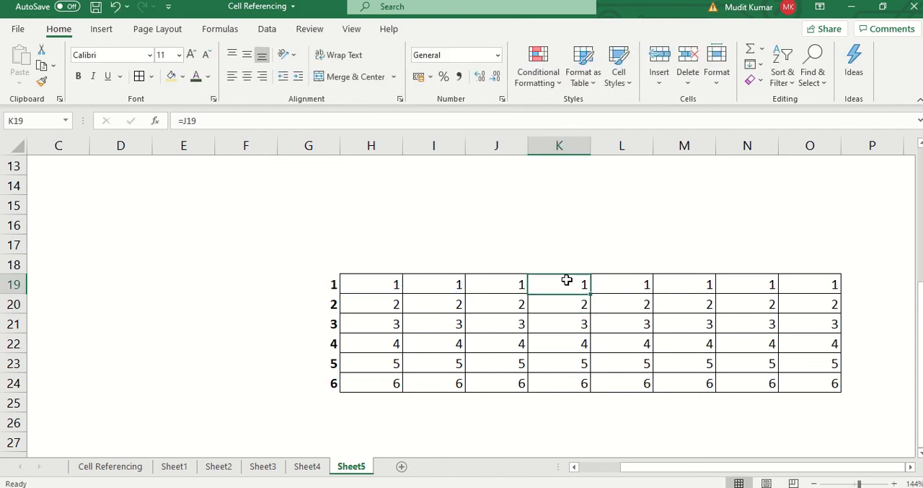
pyautogui.press('F2')
pyautogui.click(606, 280)
pyautogui.press('F2')
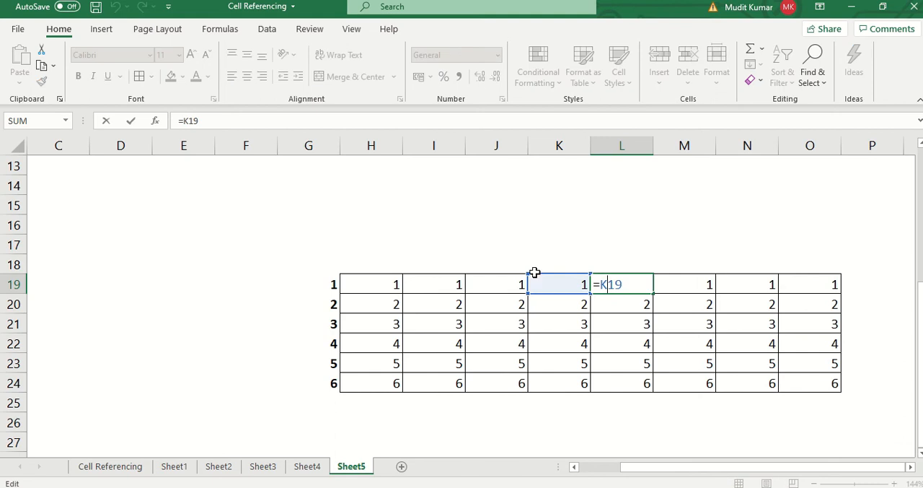
pyautogui.press('Escape')
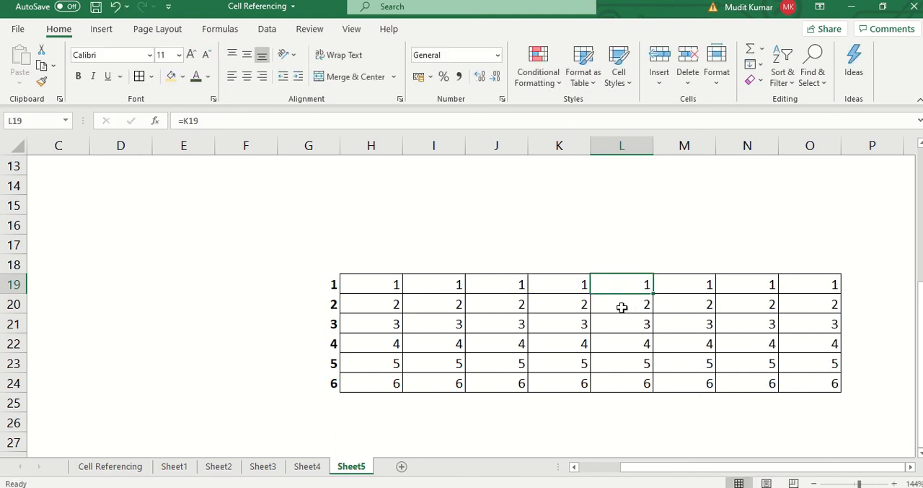
# - Inspect which cells the relative formulas in L21 and J21 refer to, without changing them
pyautogui.click(614, 324)
pyautogui.press('F2')
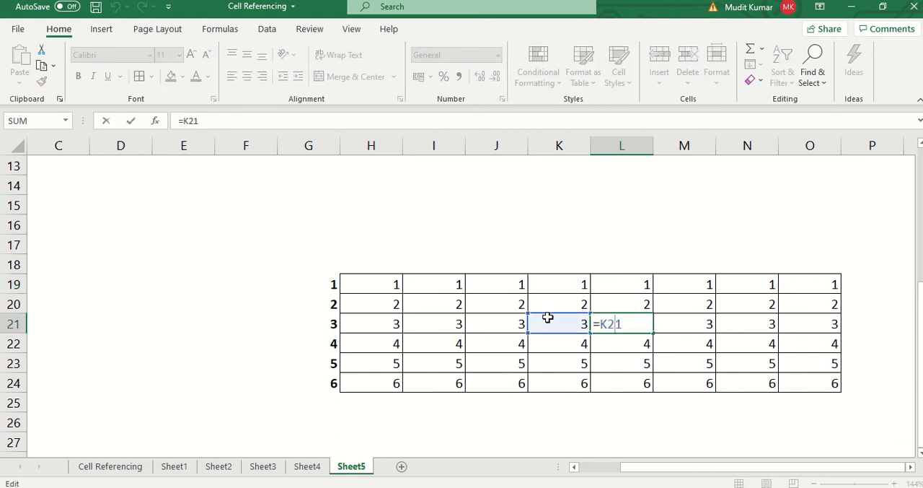
pyautogui.press('Escape')
pyautogui.click(489, 321)
pyautogui.press('F2')
pyautogui.press('Escape')
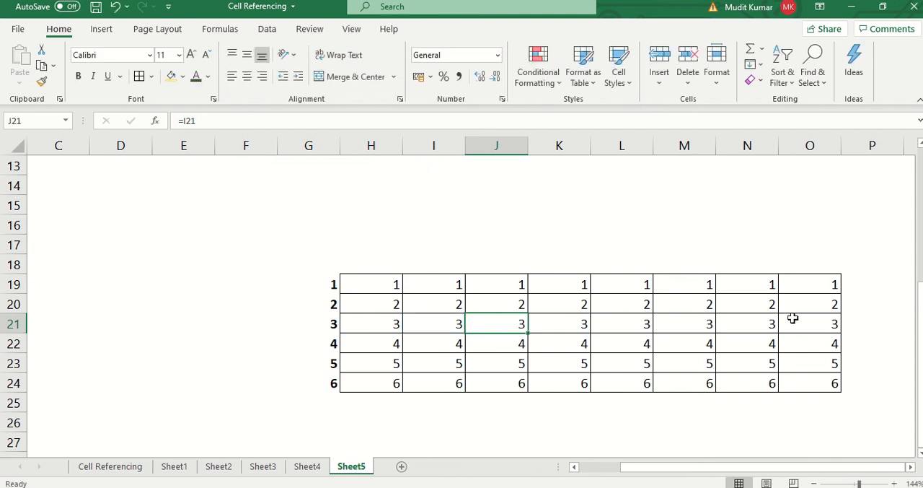
# - Type the text badatya over the formula in K20
pyautogui.click(570, 306)
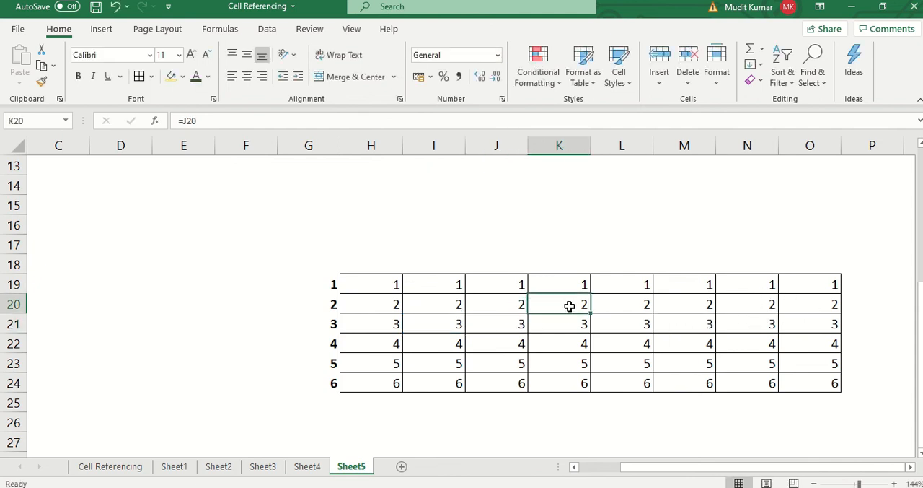
pyautogui.write('badatya')
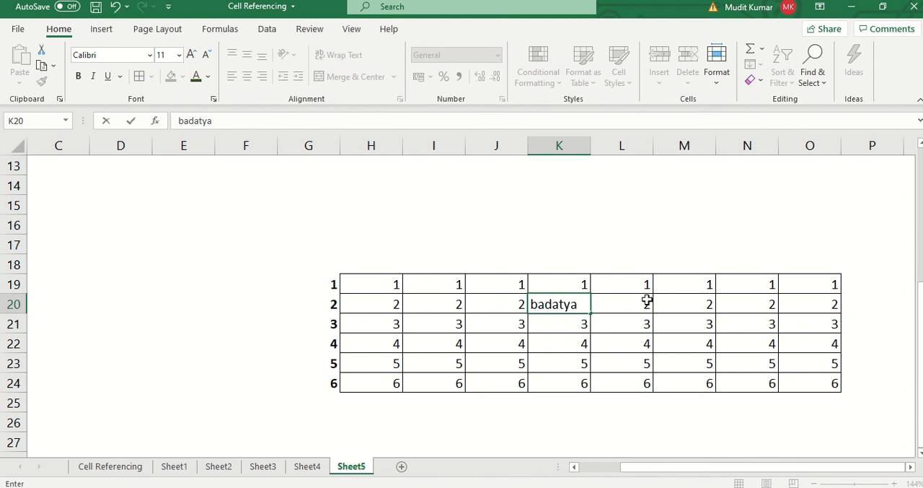
# - Undo the badatya entry in K20 and enter badatya in the row header cell G24 instead
pyautogui.press('Return')
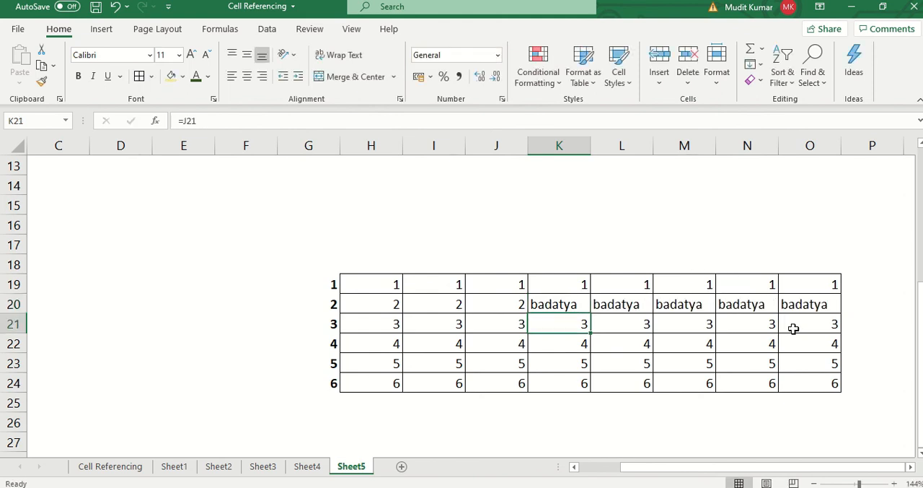
pyautogui.hotkey('ctrl', 'z')
pyautogui.click(307, 386)
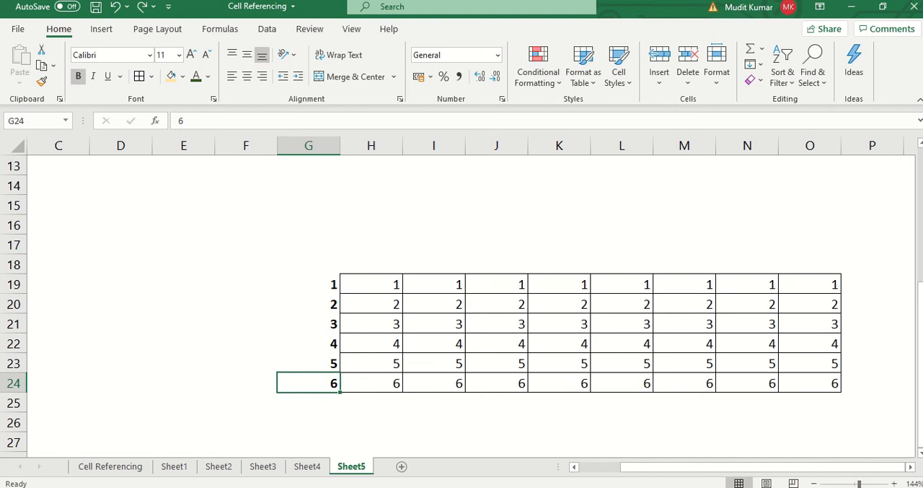
pyautogui.write('badatya')
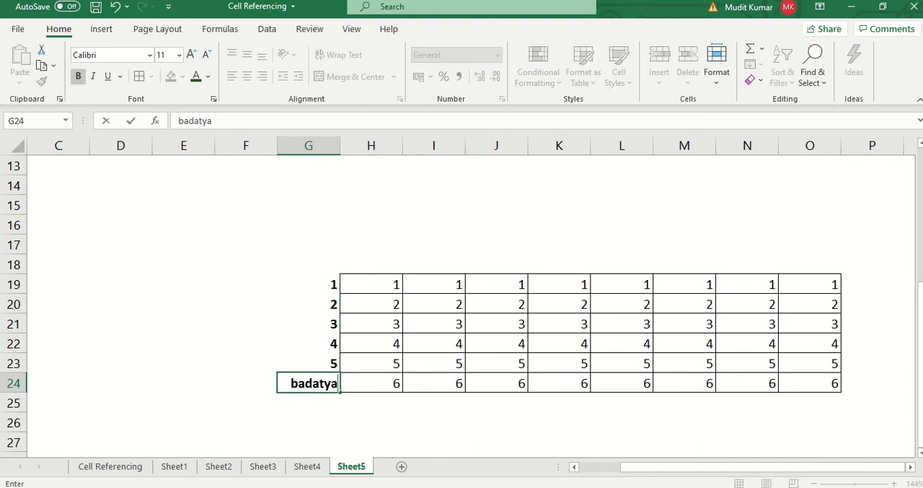
pyautogui.press('Return')
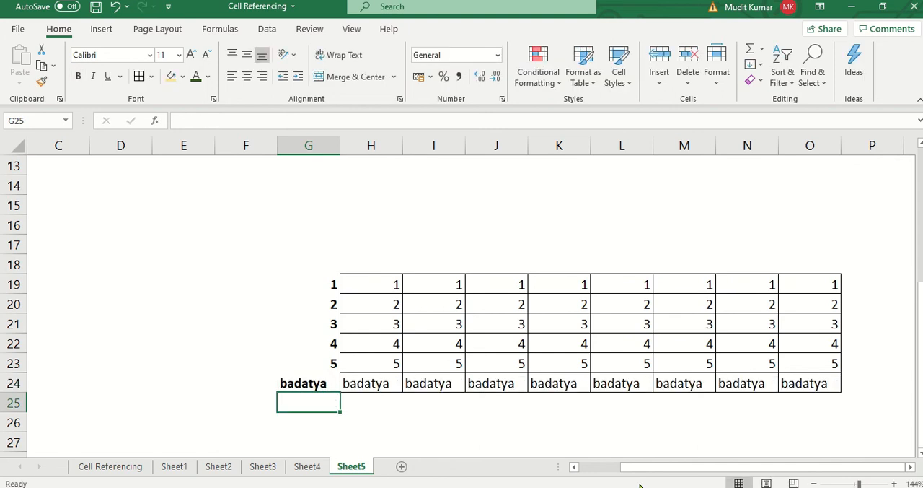
# - Enter badatya over the formula in A7 of the upper grid, and undo that entry
pyautogui.scroll(1, 433, 332)
pyautogui.click(114, 238)
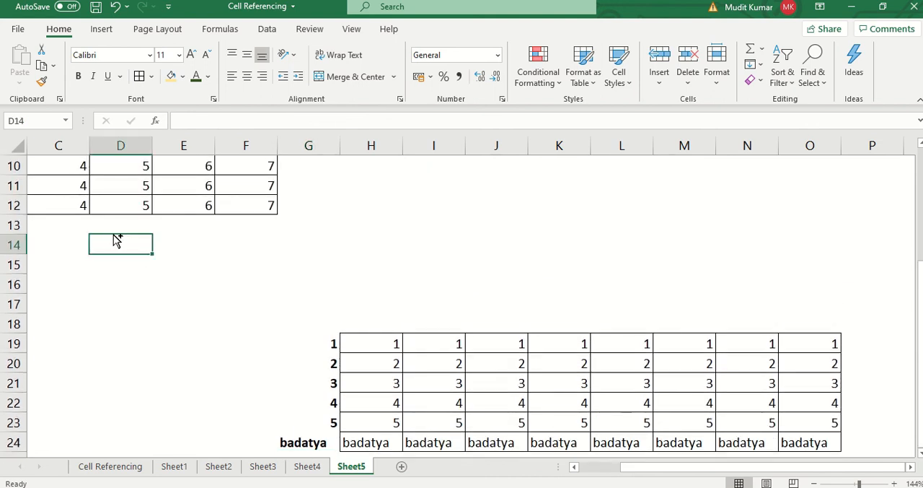
pyautogui.press('Home')
pyautogui.press('Up')
pyautogui.press('Up')
pyautogui.press('Up')
pyautogui.press('Up')
pyautogui.press('Up')
pyautogui.press('Up')
pyautogui.press('Up')
pyautogui.press('Up')
pyautogui.press('Up')
pyautogui.press('Down')
pyautogui.press('Down')
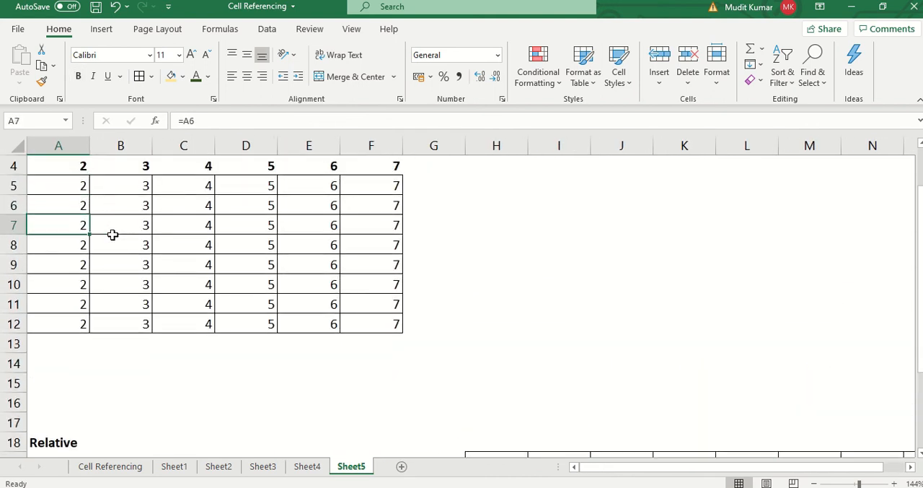
pyautogui.write('badatya')
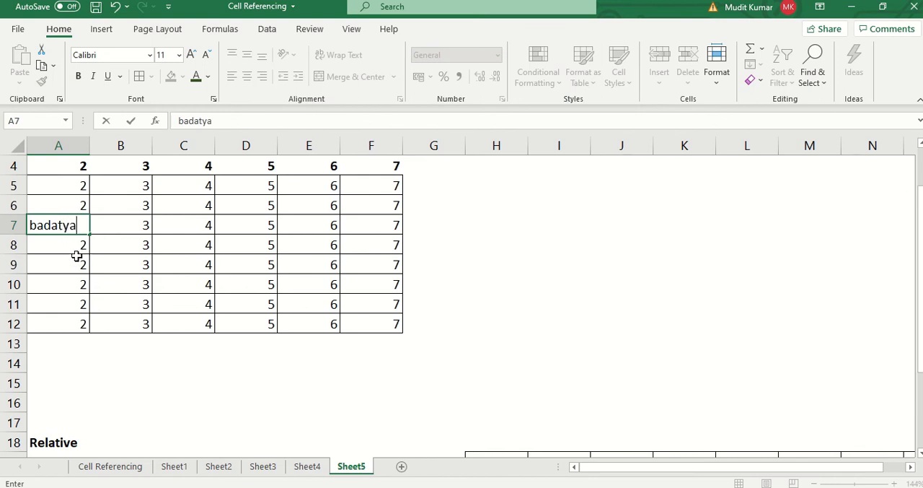
pyautogui.press('Return')
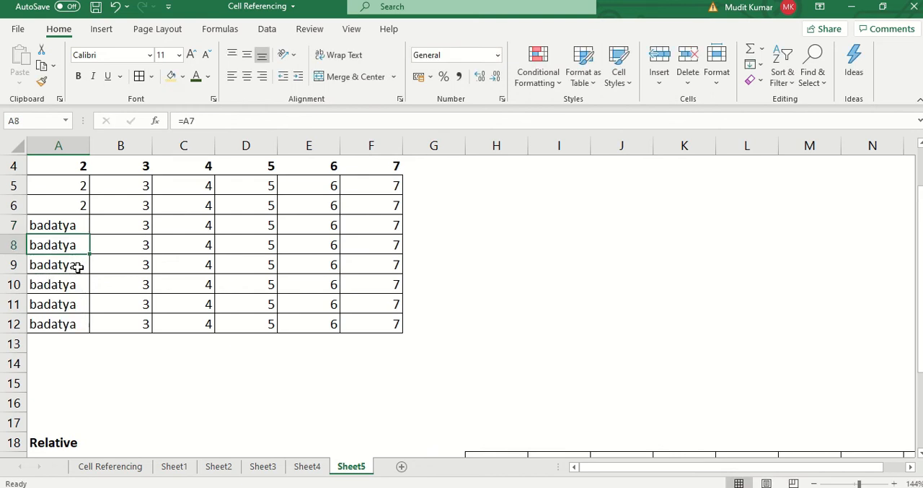
pyautogui.hotkey('ctrl', 'z')
# - Replace the column header in E4 of the upper grid with the text badatya
pyautogui.scroll(1, 313, 200)
pyautogui.click(313, 231)
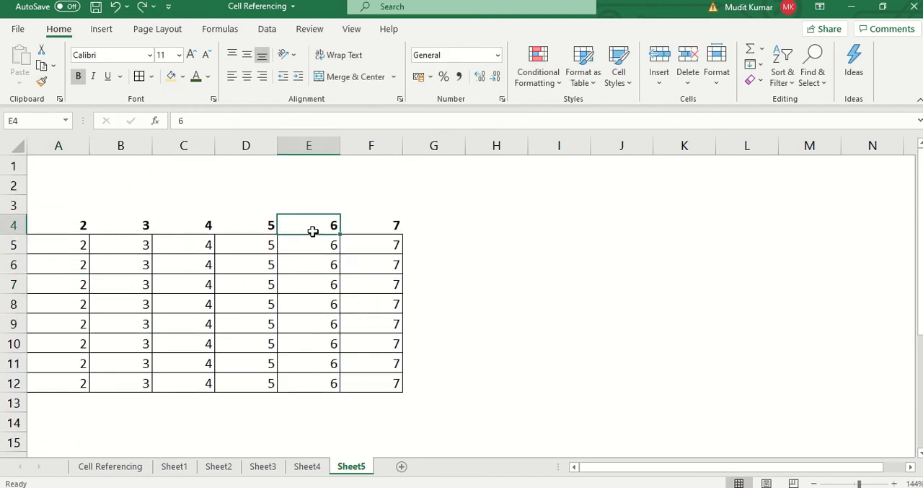
pyautogui.write('badatya')
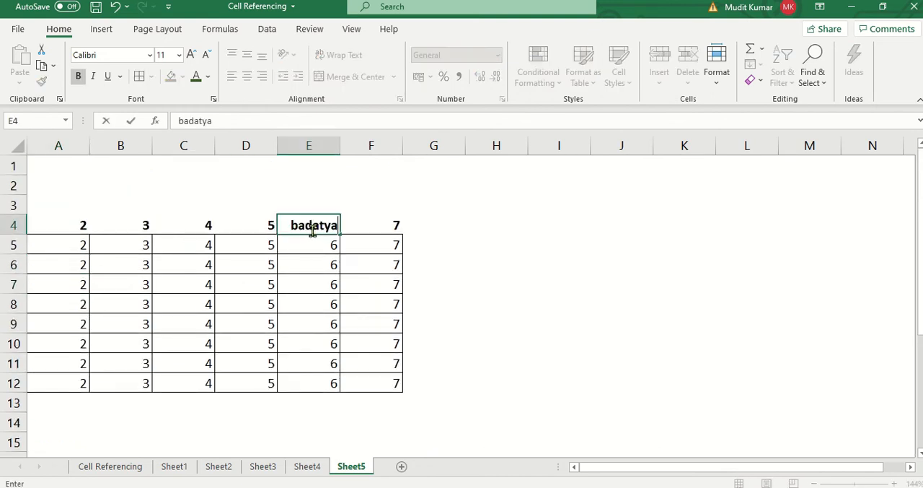
pyautogui.press('Return')
# - Enter the bold note "where neither col nor row is fixed" in A19 below the Relative heading, and save the workbook
pyautogui.scroll(-3, 317, 238)
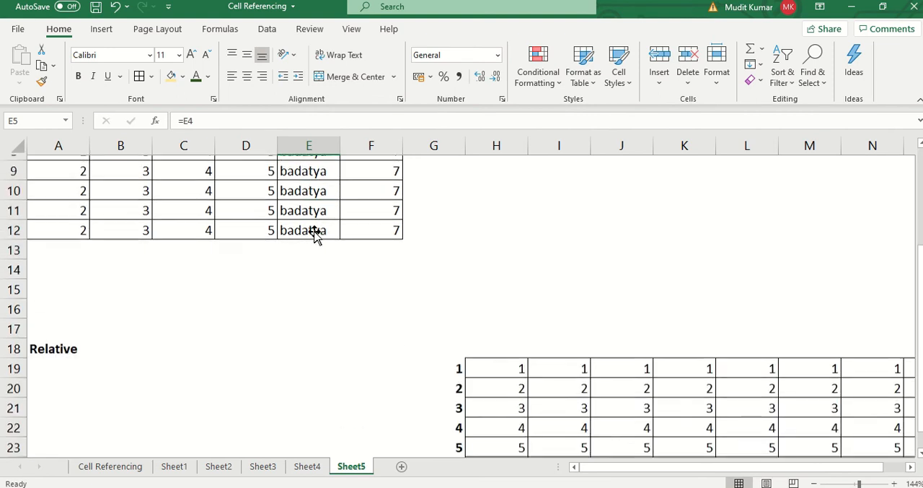
pyautogui.click(152, 346)
pyautogui.click(65, 340)
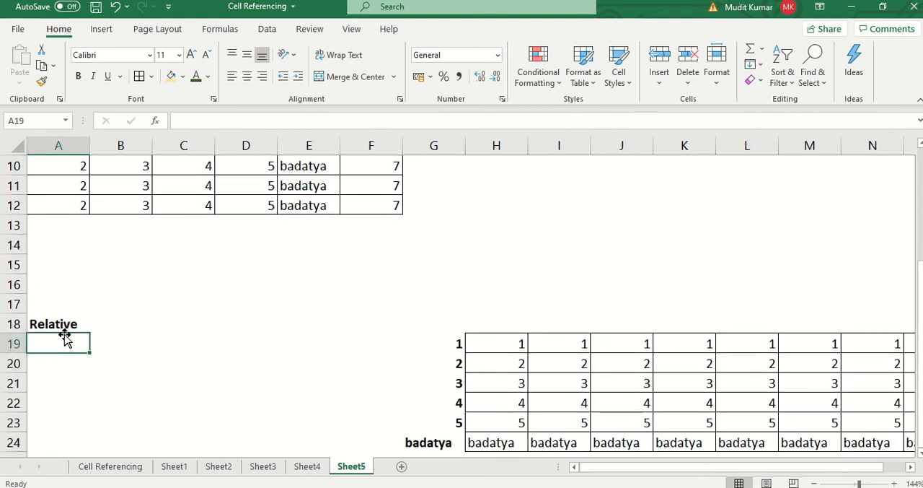
pyautogui.write('wher4e no')
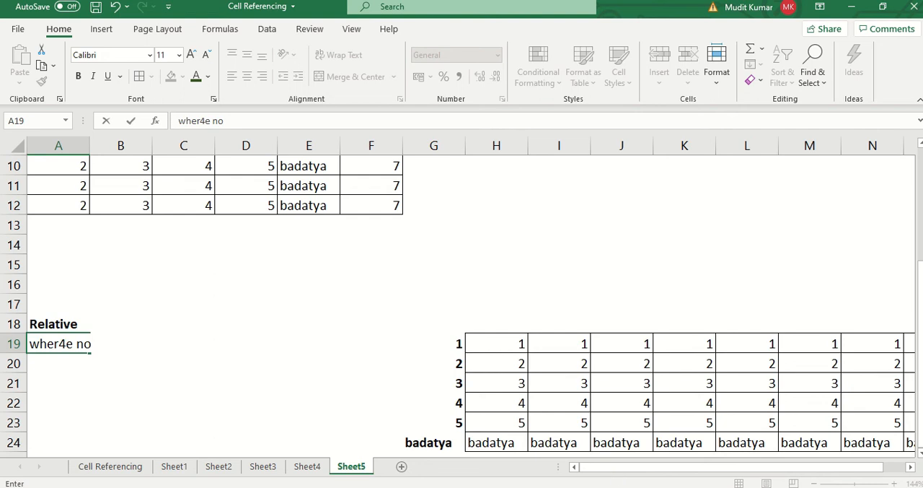
pyautogui.press('BackSpace')
pyautogui.press('BackSpace')
pyautogui.press('BackSpace')
pyautogui.press('BackSpace')
pyautogui.press('BackSpace')
pyautogui.write('w')
pyautogui.press('BackSpace')
pyautogui.write('e neither col')
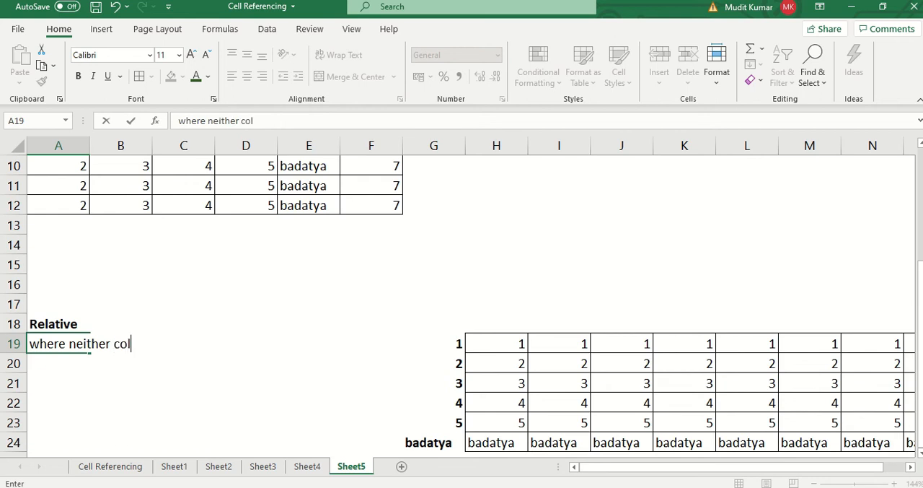
pyautogui.write(' no row')
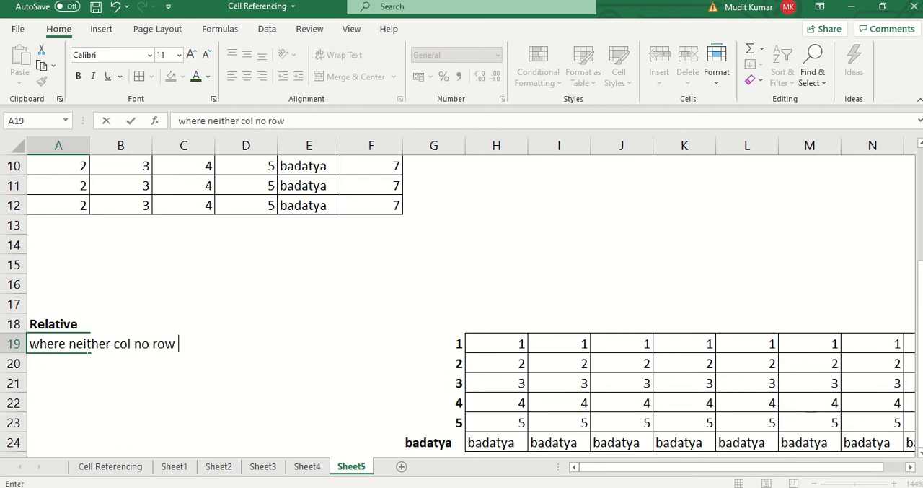
pyautogui.press('BackSpace')
pyautogui.press('BackSpace')
pyautogui.write('ow')
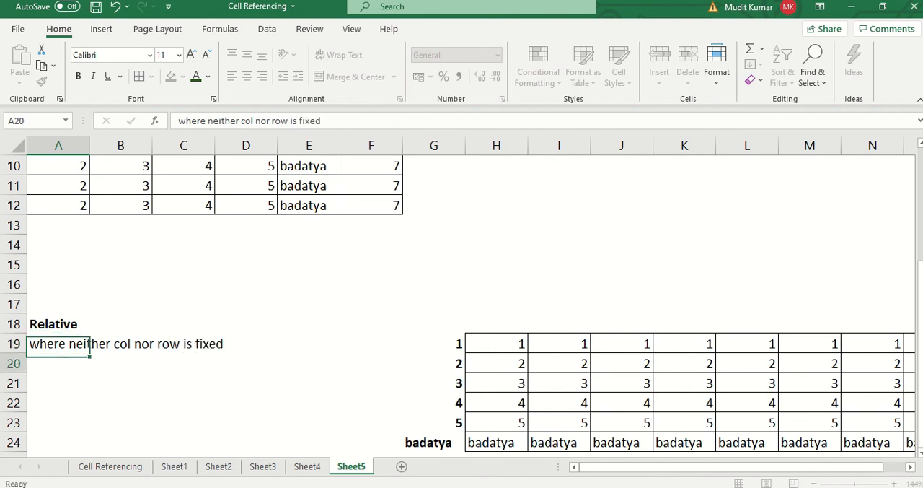
pyautogui.hotkey('ctrl', 'Return')
pyautogui.hotkey('ctrl', 'b')
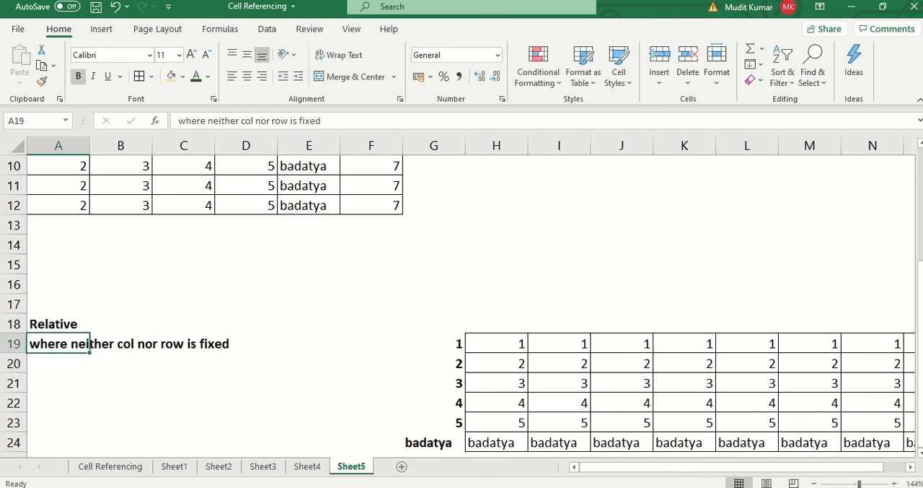
pyautogui.hotkey('ctrl', 's')
# - Copy the entire contents of Sheet5 into a new worksheet
pyautogui.hotkey('ctrl', 'a')
pyautogui.hotkey('ctrl', 'a')
pyautogui.hotkey('ctrl', 'c')
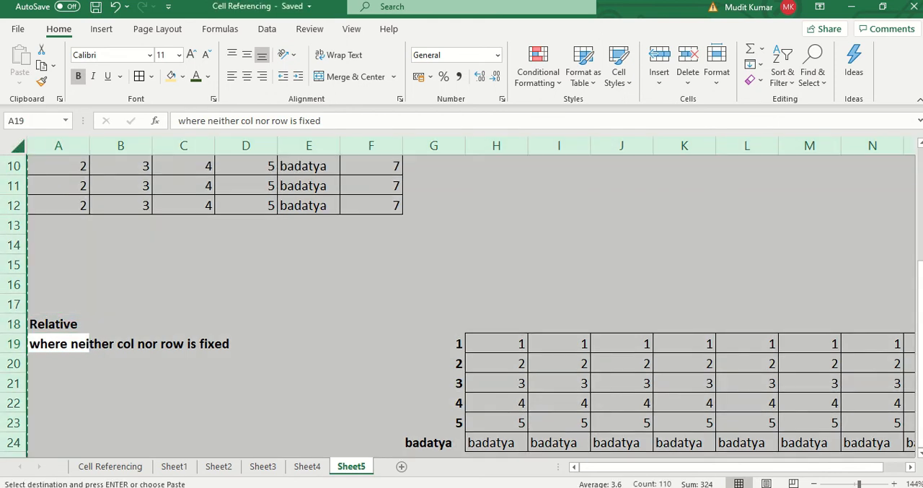
pyautogui.click(402, 466)
pyautogui.hotkey('ctrl', 'v')
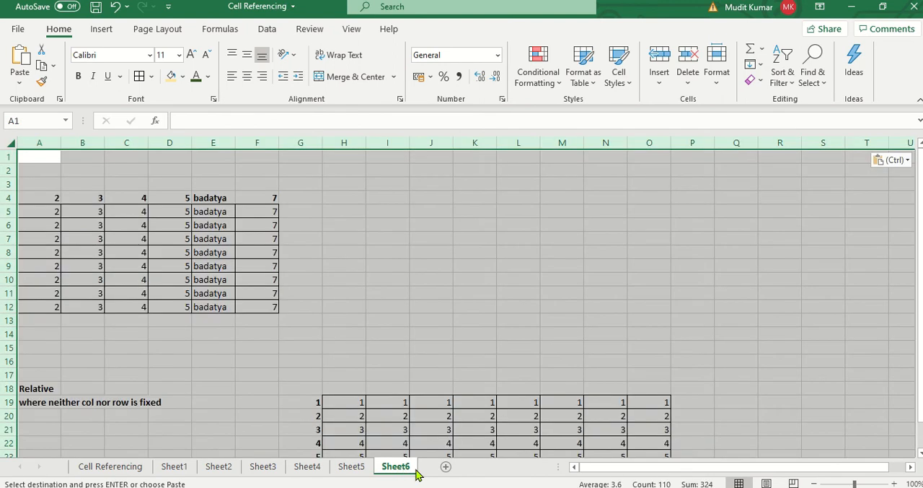
# - Set the new sheet's zoom to 145% and hide its gridlines
pyautogui.hotkey('alt', 'w')
pyautogui.press('q')
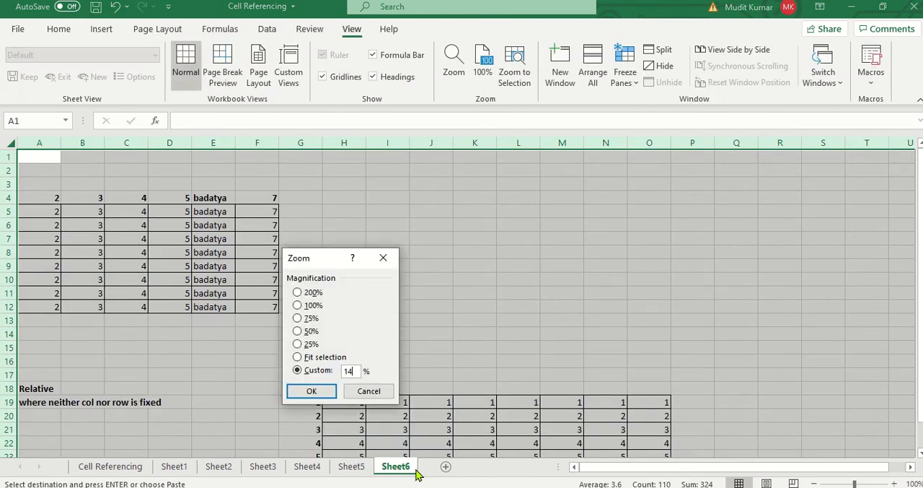
pyautogui.press('Return')
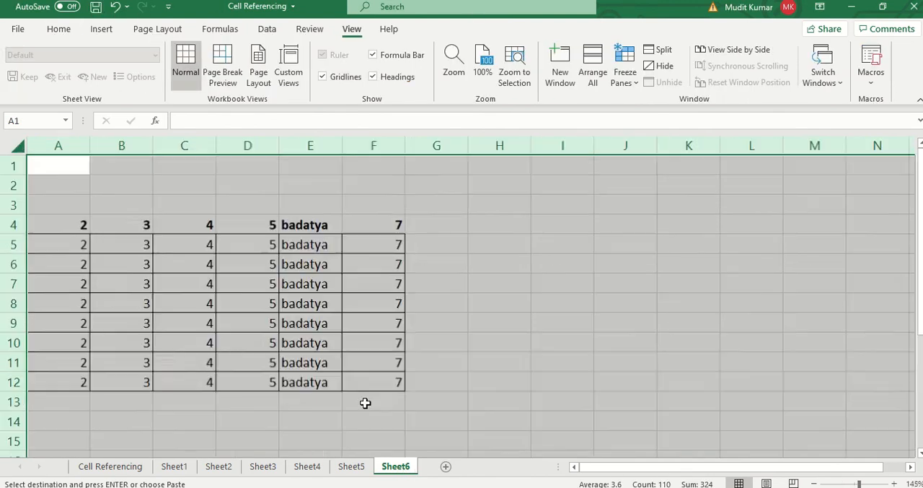
pyautogui.click(251, 264)
pyautogui.hotkey('alt', 'w')
pyautogui.press('v')
pyautogui.press('g')
# - Replace the badatya header in E4 of Sheet6 with 6
pyautogui.click(97, 241)
pyautogui.press('Left')
pyautogui.press('Up')
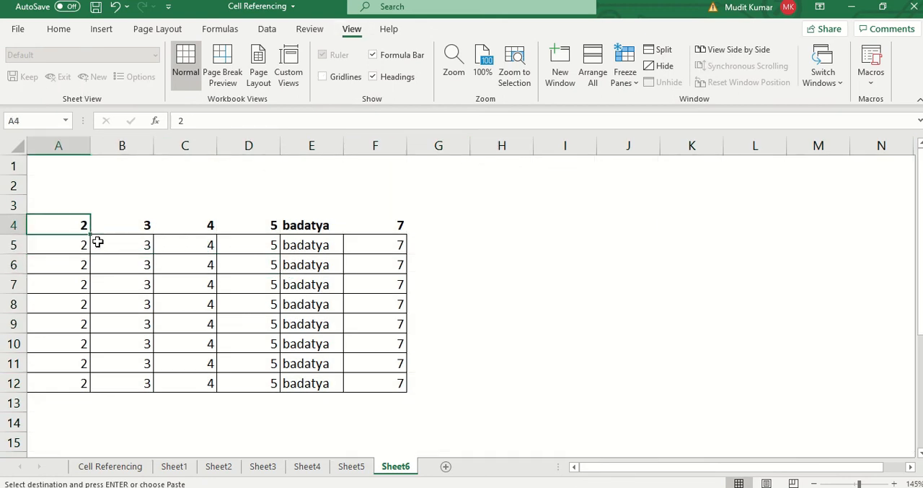
pyautogui.press('Right')
pyautogui.press('Right')
pyautogui.press('Right')
pyautogui.press('Right')
pyautogui.press('F2')
pyautogui.press('BackSpace')
pyautogui.press('BackSpace')
pyautogui.press('BackSpace')
pyautogui.press('BackSpace')
pyautogui.press('BackSpace')
pyautogui.press('BackSpace')
pyautogui.press('BackSpace')
pyautogui.write('6')
pyautogui.press('Return')
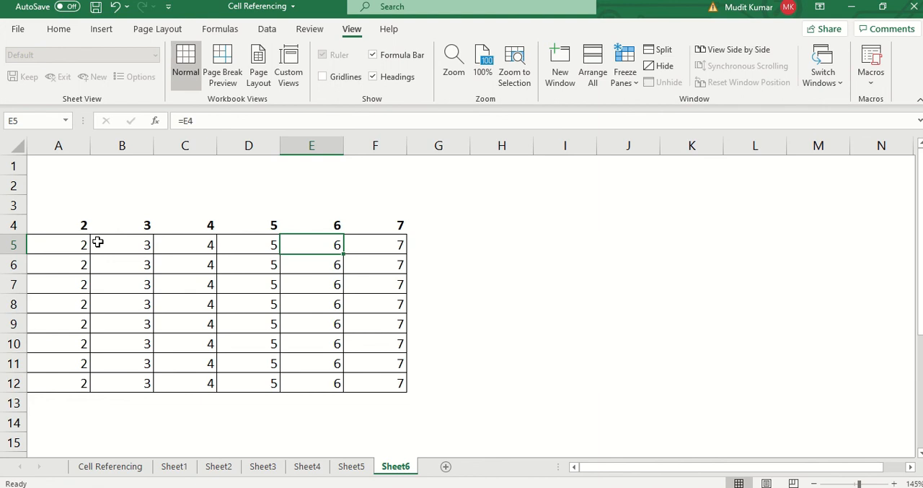
# - Inspect the relative formulas in A12 and A11 of Sheet6, leaving them as they are
pyautogui.press('Left')
pyautogui.press('Left')
pyautogui.press('Left')
pyautogui.press('Left')
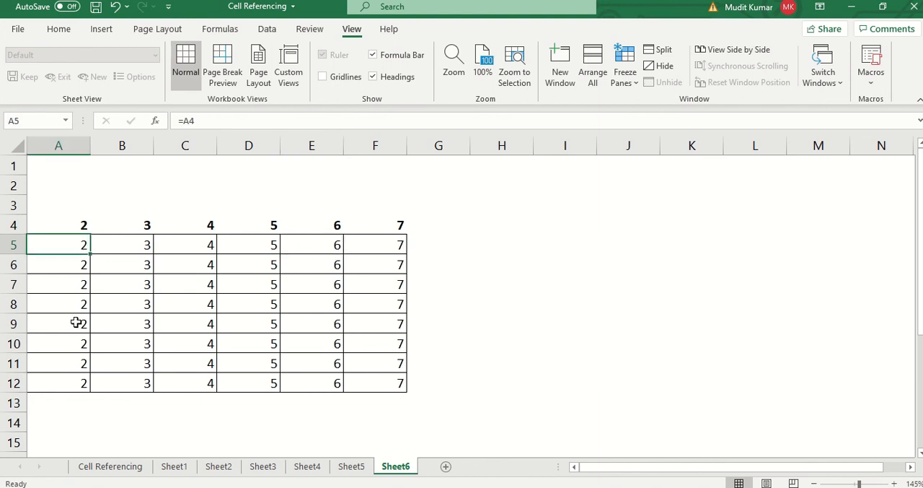
pyautogui.doubleClick(66, 387)
pyautogui.click(69, 357)
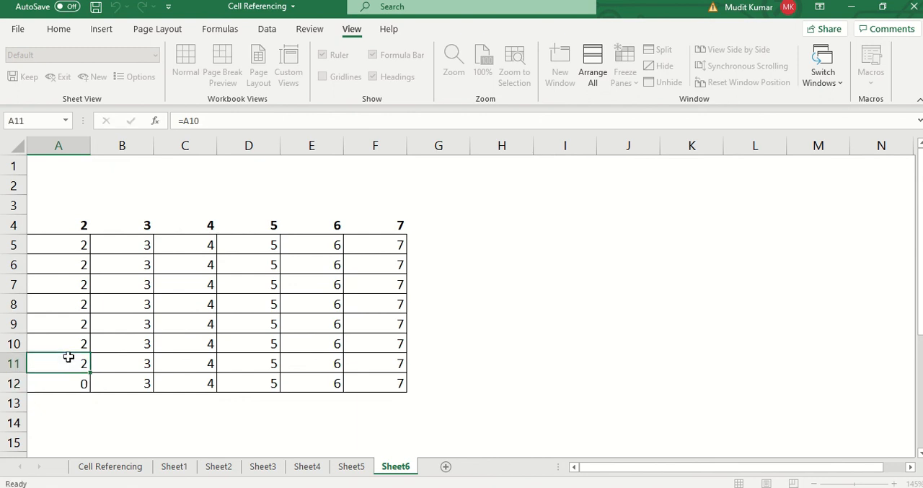
pyautogui.doubleClick(69, 357)
pyautogui.press('Escape')
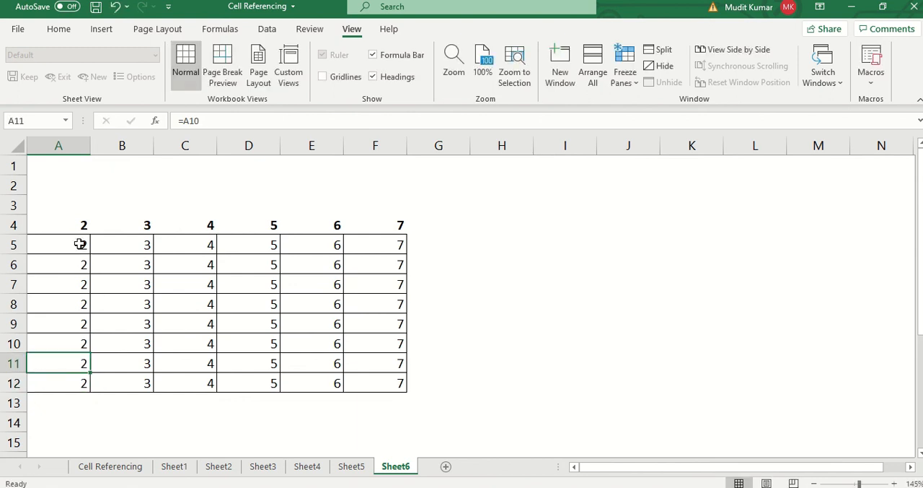
# - Inspect how the relative reference moves down one row at a time in the formulas of A5 through A8
pyautogui.click(72, 224)
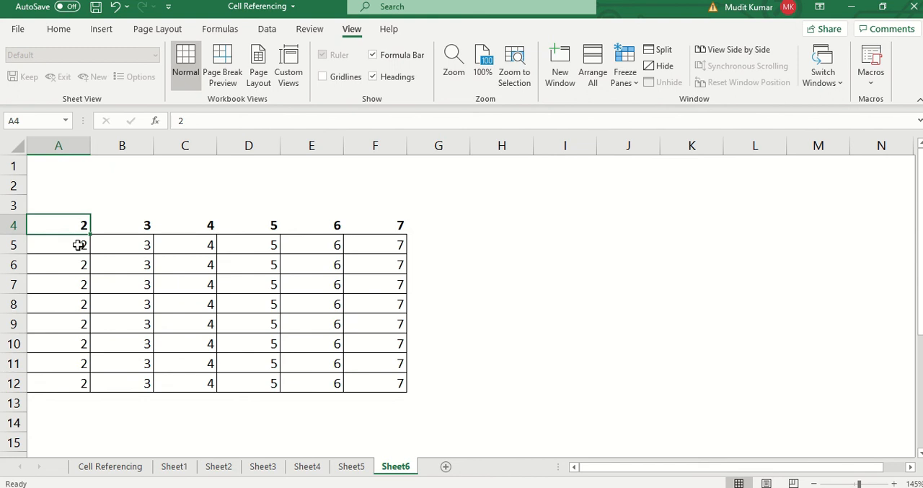
pyautogui.click(80, 246)
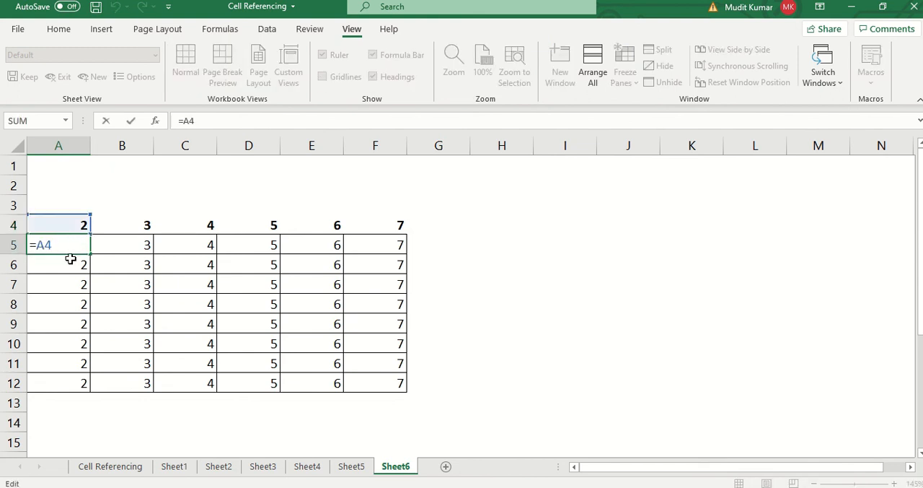
pyautogui.doubleClick(68, 262)
pyautogui.doubleClick(70, 280)
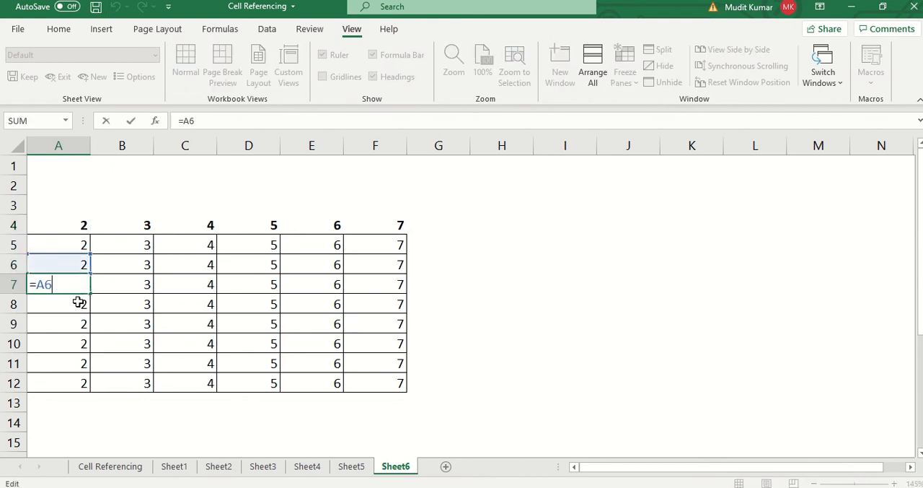
pyautogui.click(78, 303)
pyautogui.doubleClick(79, 303)
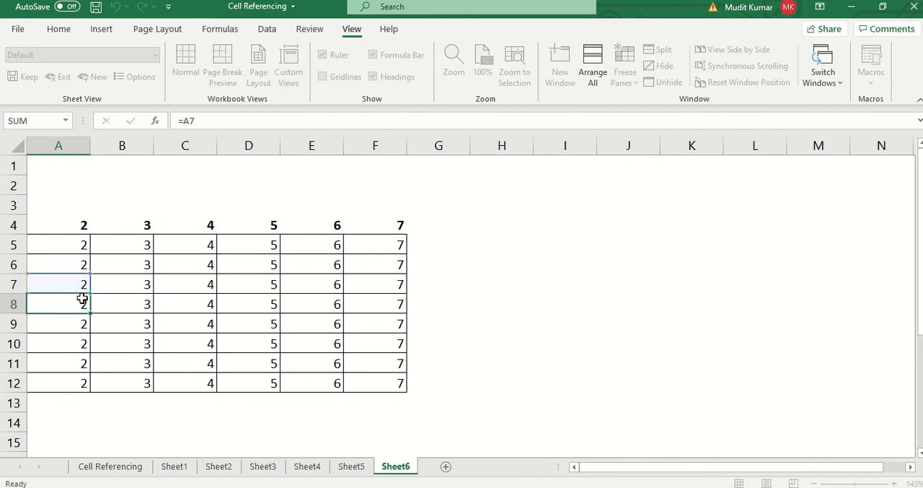
# - Change the formula in A5 to the mixed reference =A$4, which locks only the row
pyautogui.click(69, 244)
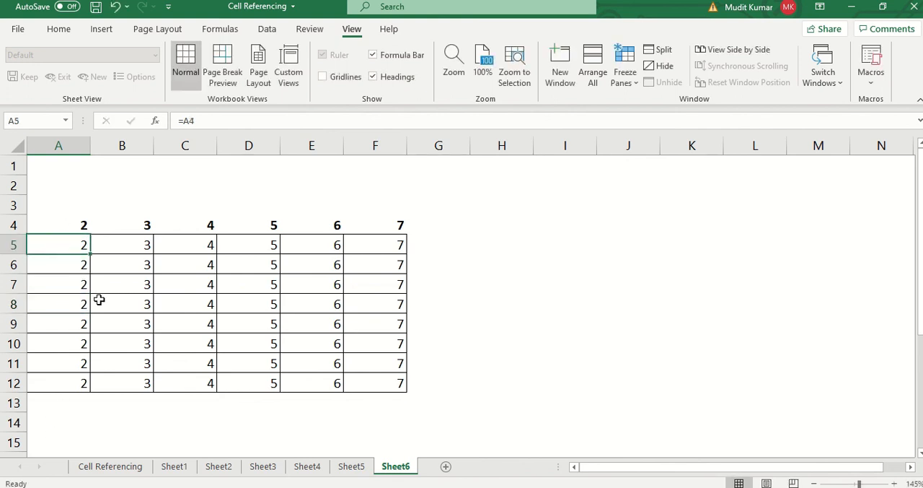
pyautogui.press('F2')
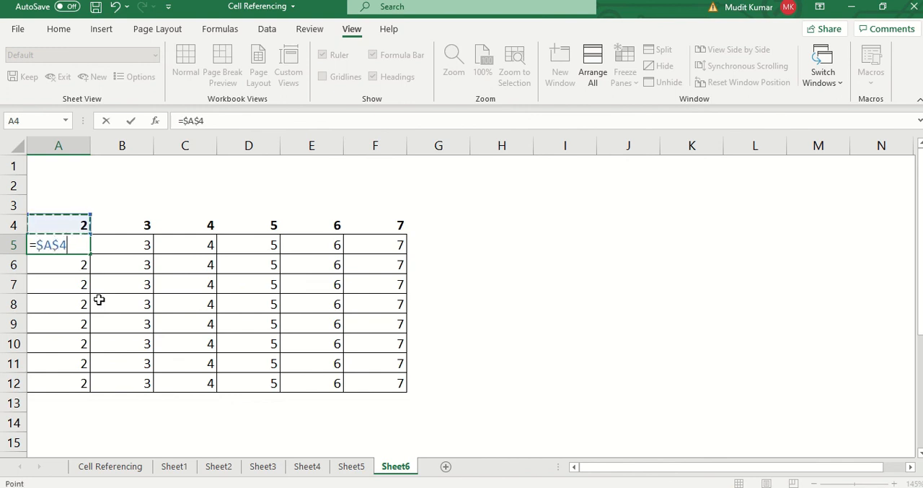
pyautogui.press('F4')
pyautogui.press('F4')
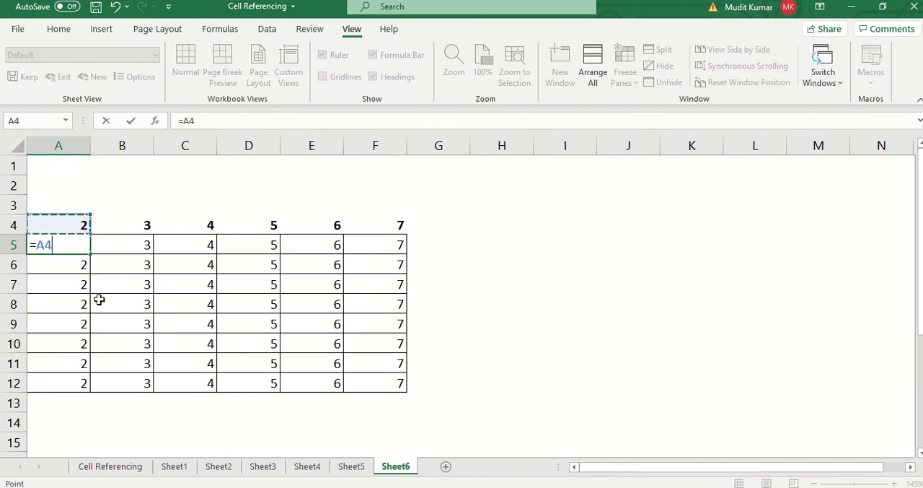
pyautogui.press('F4')
pyautogui.press('F4')
pyautogui.press('Return')
# - Fill the mixed reference from A5 through the whole grid A5:F12
pyautogui.press('Up')
pyautogui.hotkey('ctrl', 'shift', 'Down')
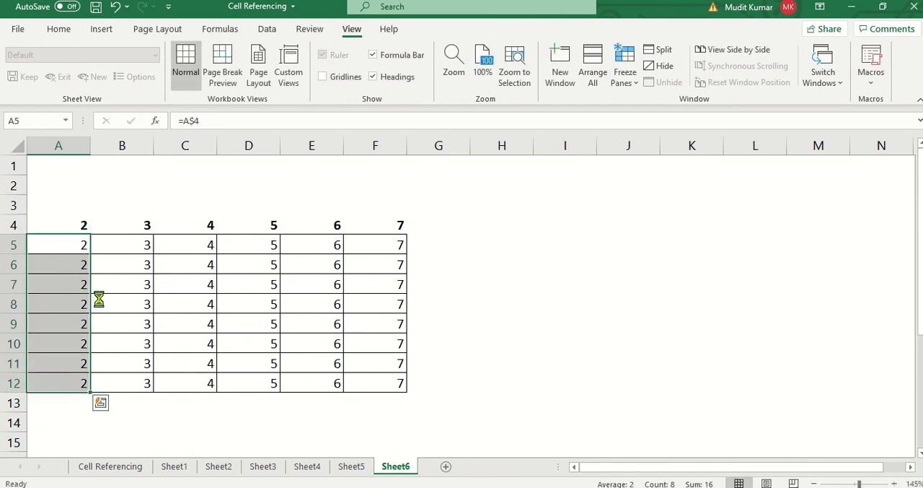
pyautogui.hotkey('ctrl', 'shift', 'Right')
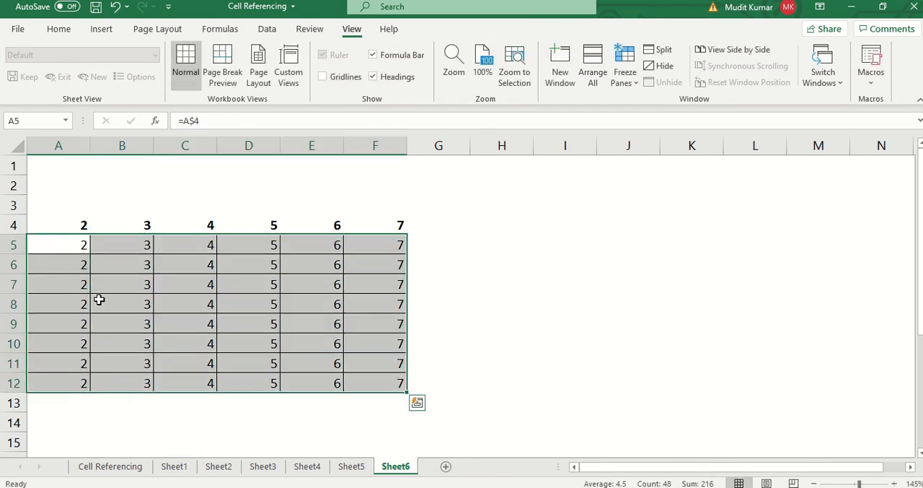
# - Inspect the mixed-reference formulas in B5 and in C5 through C9 to see which part of the reference stays locked
pyautogui.click(141, 243)
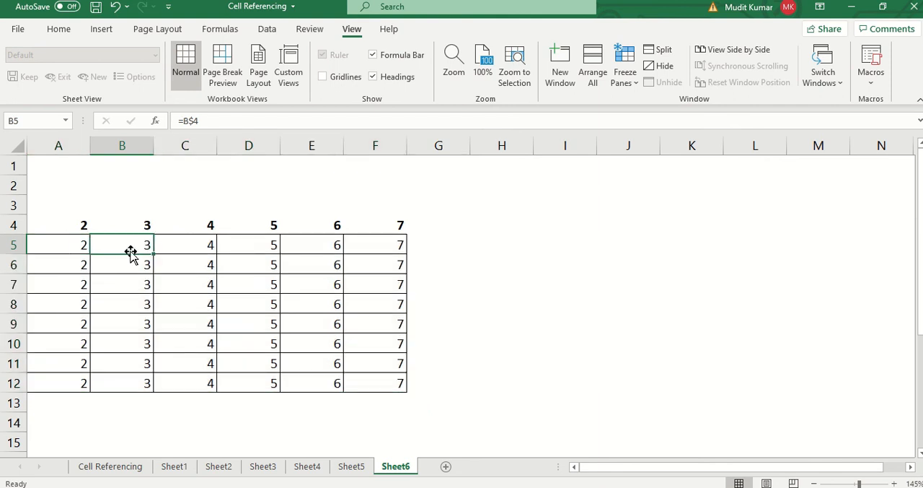
pyautogui.doubleClick(129, 249)
pyautogui.doubleClick(179, 244)
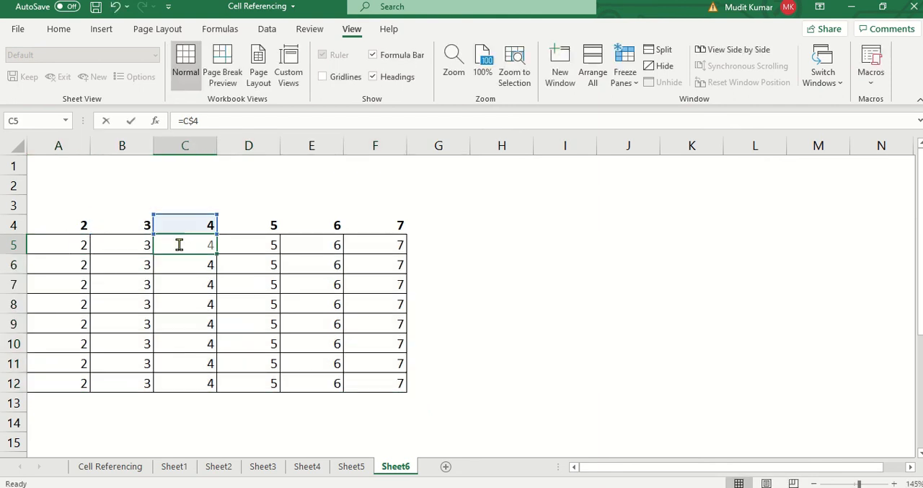
pyautogui.doubleClick(194, 268)
pyautogui.doubleClick(196, 284)
pyautogui.doubleClick(207, 304)
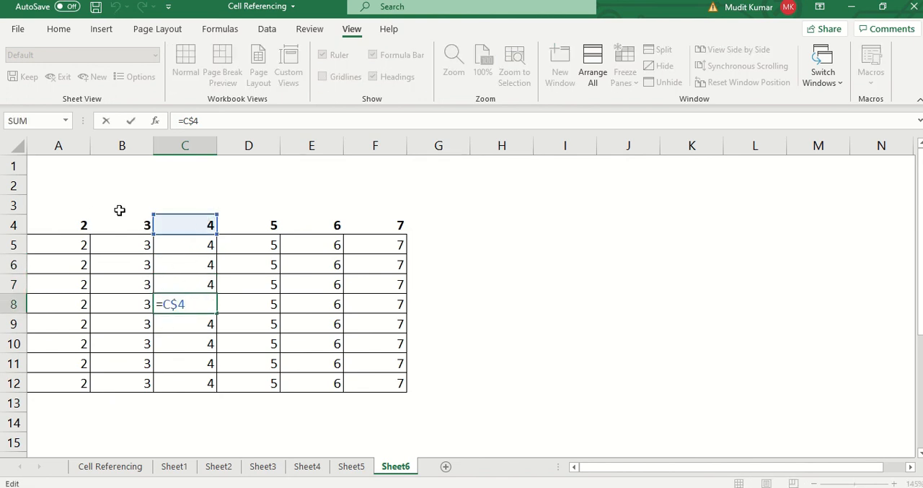
pyautogui.doubleClick(180, 325)
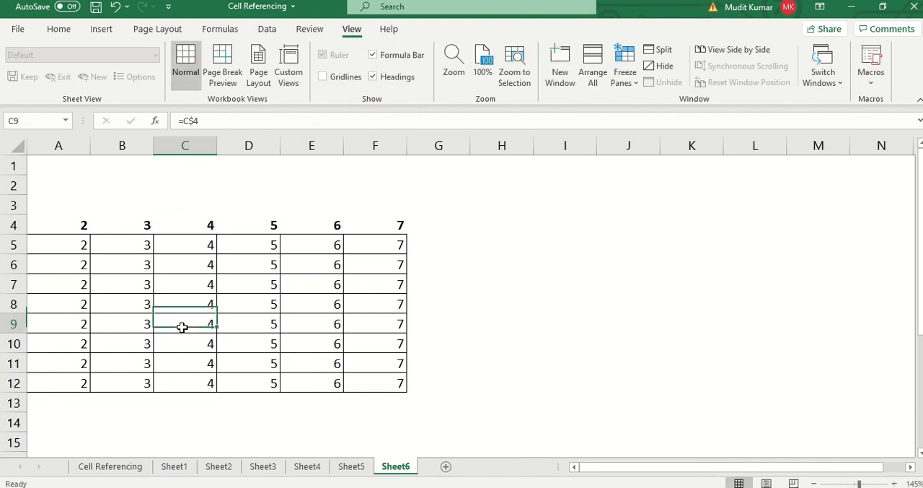
# - Overwrite the formula in C8 with badatya, and undo the entry
pyautogui.click(189, 296)
pyautogui.write('badatya')
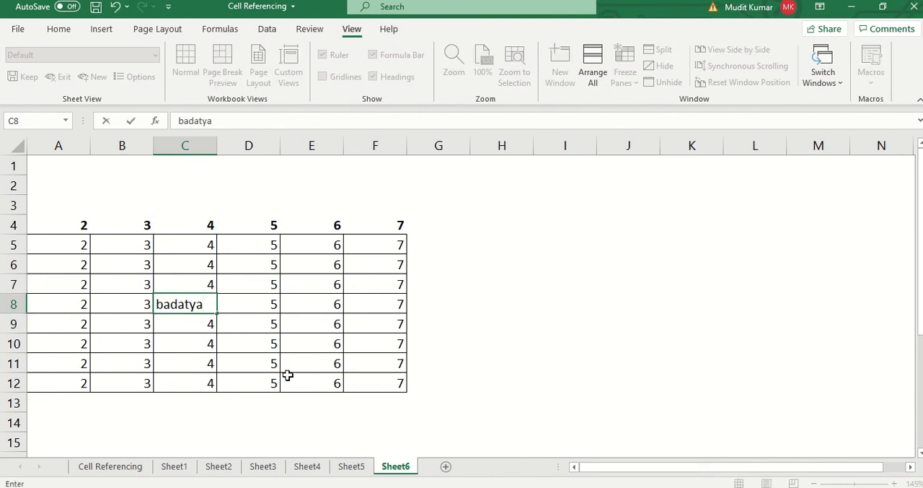
pyautogui.press('Return')
pyautogui.hotkey('ctrl', 'z')
# - Replace the header in C4 with badatya to test the linked column, and undo the change
pyautogui.click(194, 228)
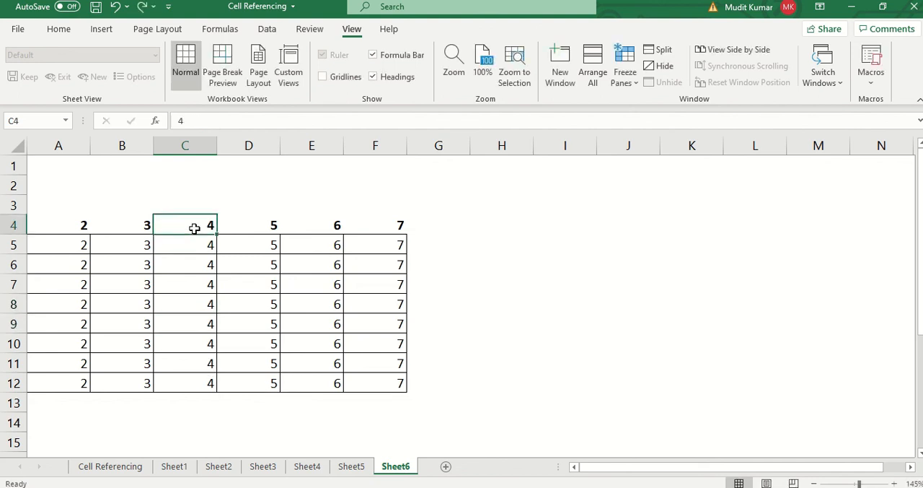
pyautogui.write('badatya')
pyautogui.press('Return')
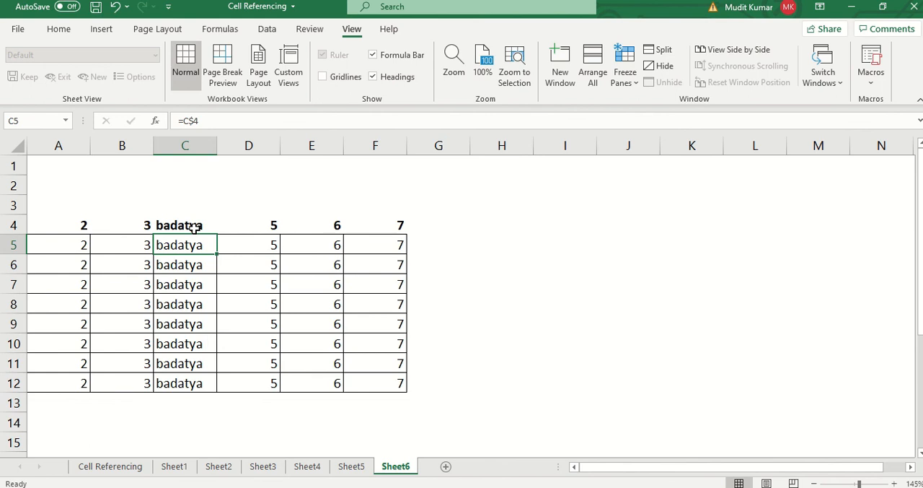
pyautogui.hotkey('ctrl', 'z')
# - Clear the contents of the second grid, H19:O24
pyautogui.scroll(-3, 192, 230)
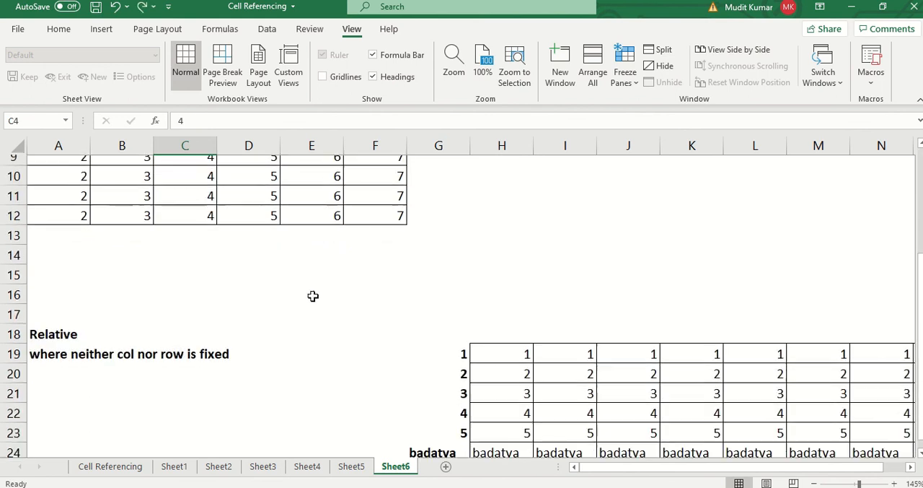
pyautogui.click(504, 341)
pyautogui.hotkey('ctrl', 'shift', 'End')
pyautogui.press('Delete')
pyautogui.press('Left')
pyautogui.press('Right')
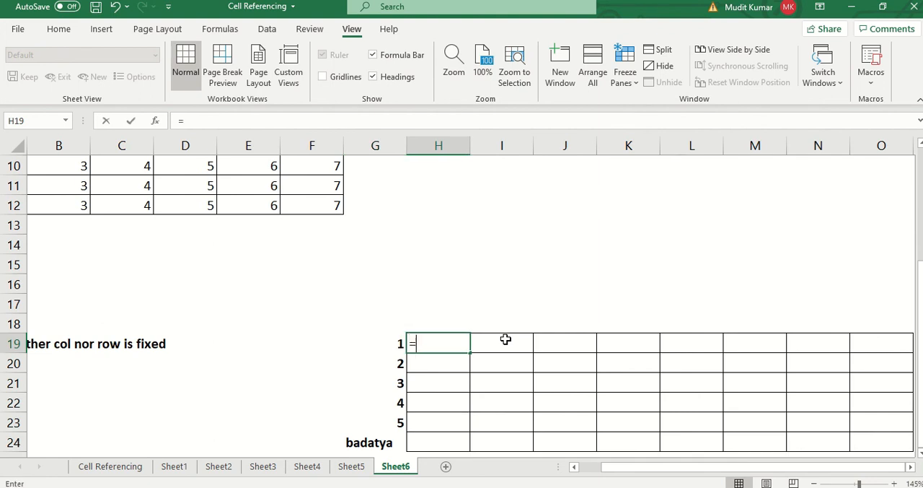
# - Enter the mixed reference =$G19 in H19, locking only the column
pyautogui.write('=')
pyautogui.press('Left')
pyautogui.press('F4')
pyautogui.press('F4')
pyautogui.press('F4')
pyautogui.hotkey('ctrl', 'Return')
# - Fill the formula in H19 across to O19 and down through row 23
pyautogui.hotkey('shift', 'Right')
pyautogui.hotkey('shift', 'Right')
pyautogui.hotkey('shift', 'Right')
pyautogui.hotkey('shift', 'Right')
pyautogui.hotkey('shift', 'Right')
pyautogui.hotkey('shift', 'Right')
pyautogui.hotkey('shift', 'Right')
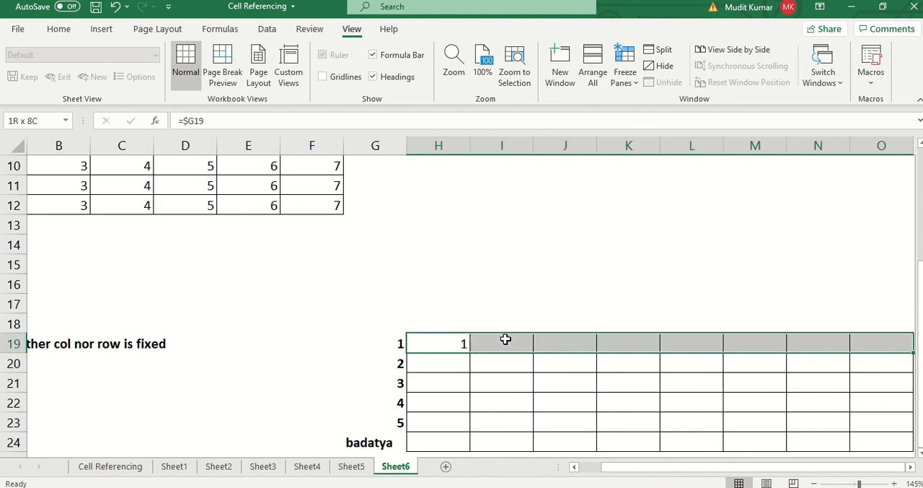
pyautogui.hotkey('ctrl', 'r')
pyautogui.hotkey('shift', 'Down')
pyautogui.hotkey('shift', 'Down')
pyautogui.hotkey('shift', 'Down')
pyautogui.hotkey('shift', 'Down')
pyautogui.hotkey('shift', 'Down')
pyautogui.hotkey('shift', 'Up')
pyautogui.hotkey('ctrl', 'd')
# - Inspect the column-locked formulas in H19 through K19, leaving them as they are
pyautogui.doubleClick(382, 344)
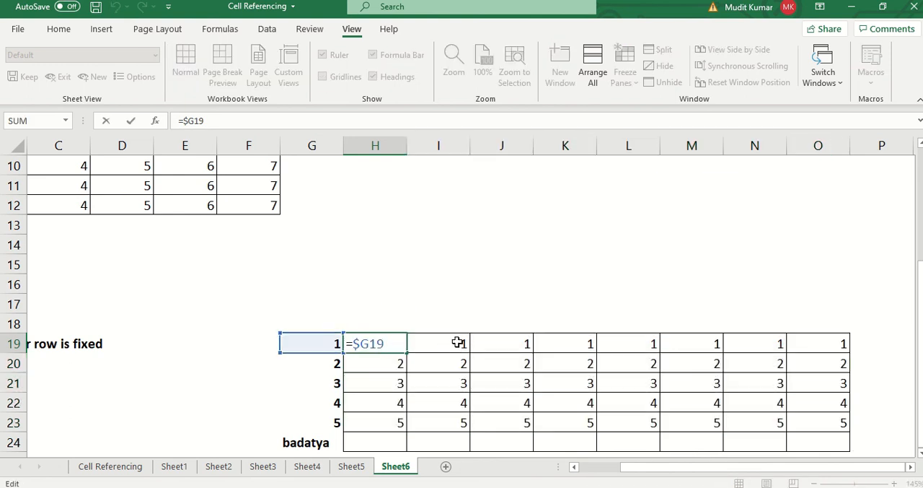
pyautogui.doubleClick(458, 343)
pyautogui.click(504, 355)
pyautogui.doubleClick(506, 348)
pyautogui.click(553, 337)
pyautogui.doubleClick(555, 341)
pyautogui.press('Escape')
# - Overwrite the formula in K19 with badatya, and undo the entry
pyautogui.write('badatya')
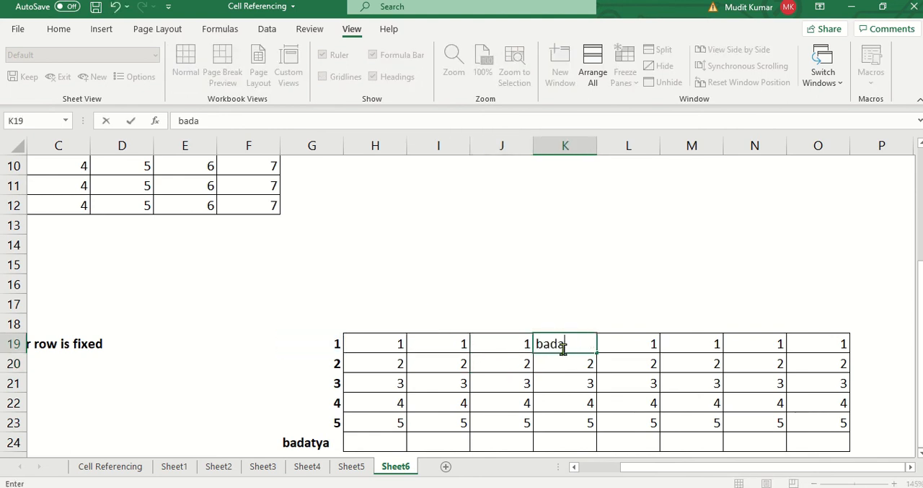
pyautogui.press('Return')
pyautogui.press('Up')
pyautogui.hotkey('ctrl', 'z')
# - Replace the row header in G19 with badatya to test the linked row
pyautogui.press('Left')
pyautogui.press('Left')
pyautogui.press('Left')
pyautogui.press('Left')
pyautogui.press('Left')
pyautogui.press('Right')
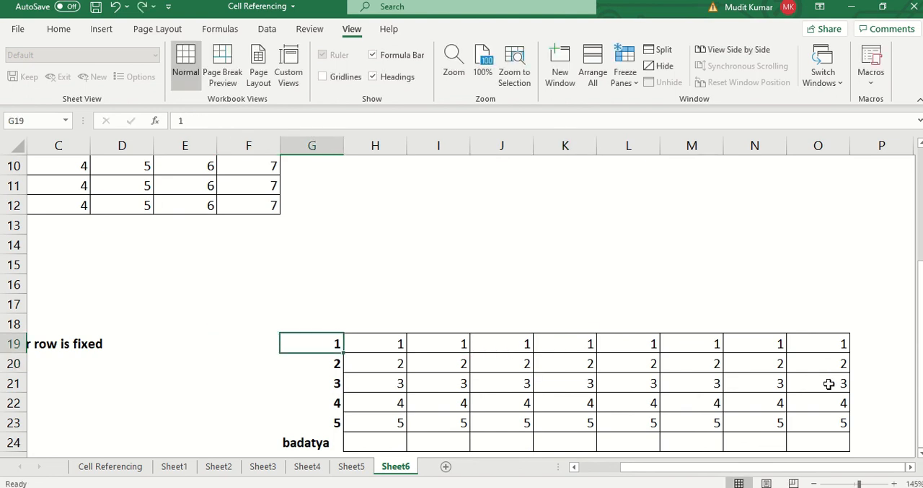
pyautogui.write('badatya')
pyautogui.press('Return')
pyautogui.press('Up')
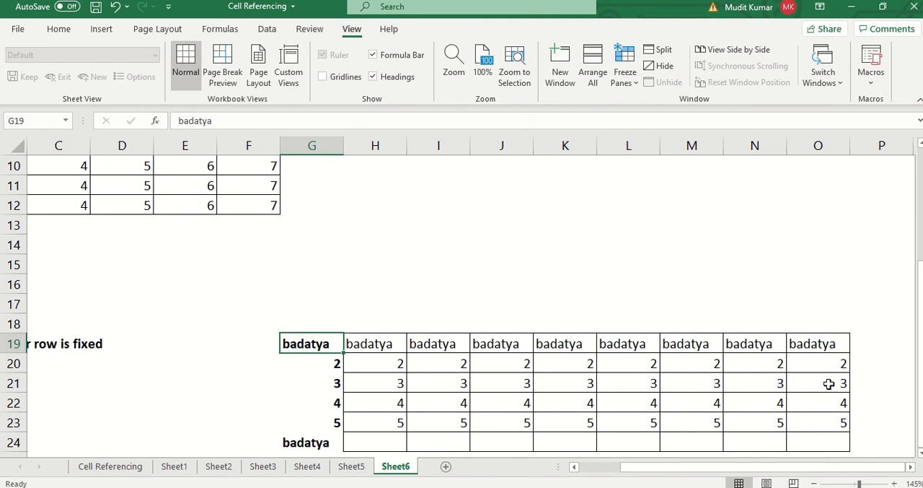
# - Change the heading in A18 to Mixed
pyautogui.press('Home')
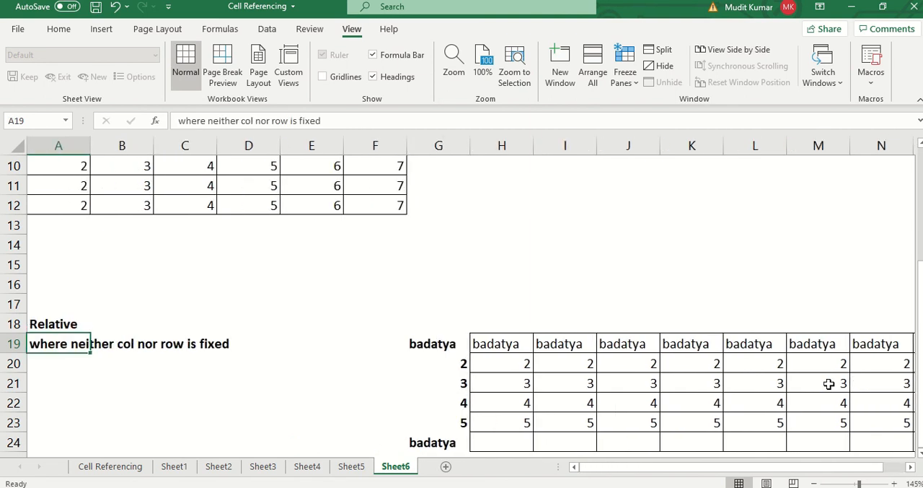
pyautogui.press('Up')
pyautogui.write('Mixed')
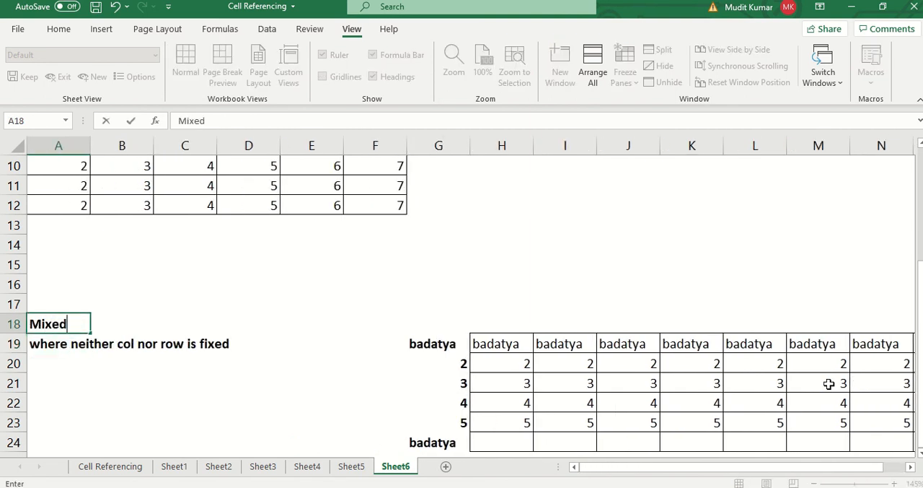
pyautogui.press('Return')
# - Check the mixed reference in I21, and reword the description in A19 to "where either col or row is fixed"
pyautogui.doubleClick(551, 383)
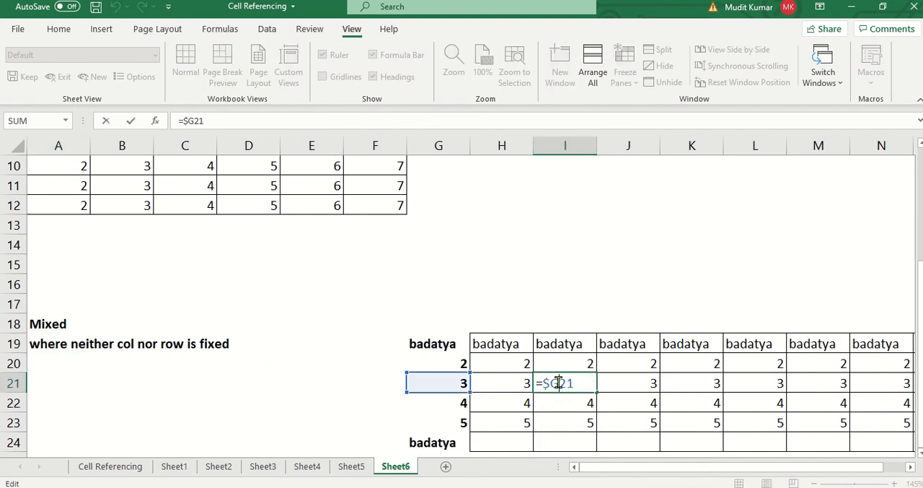
pyautogui.press('Escape')
pyautogui.click(82, 345)
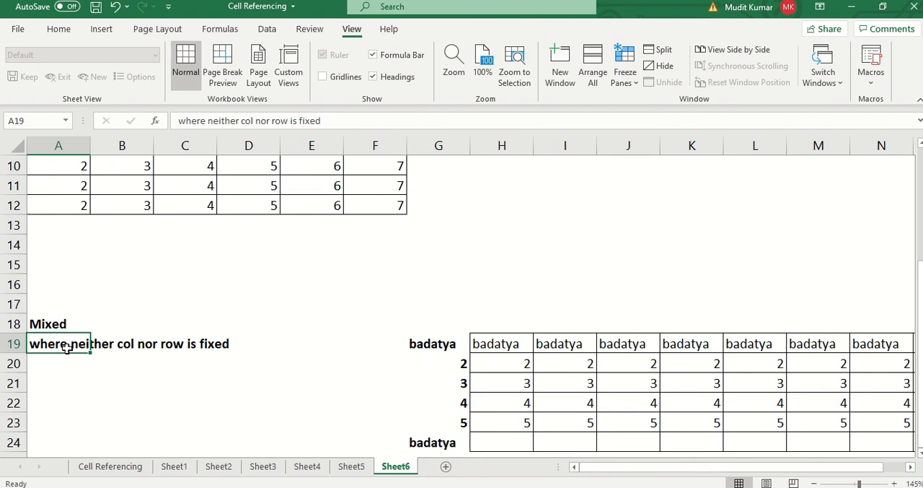
pyautogui.press('F2')
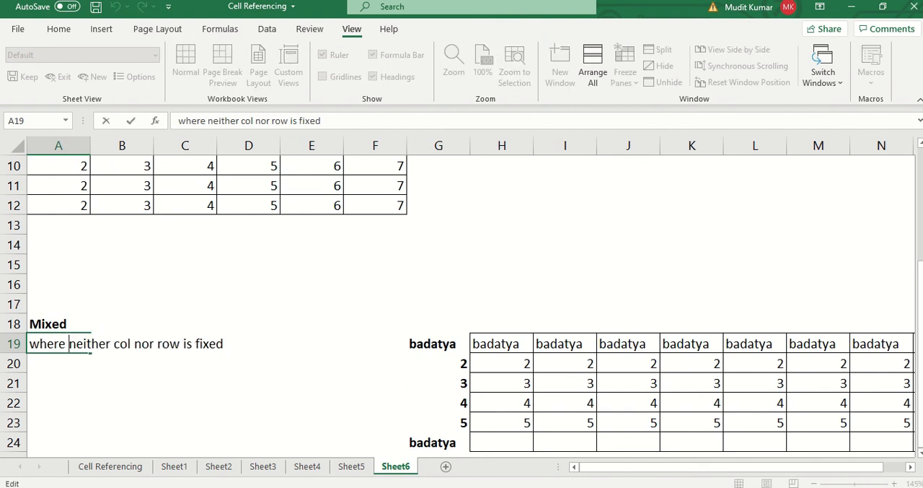
pyautogui.press('BackSpace')
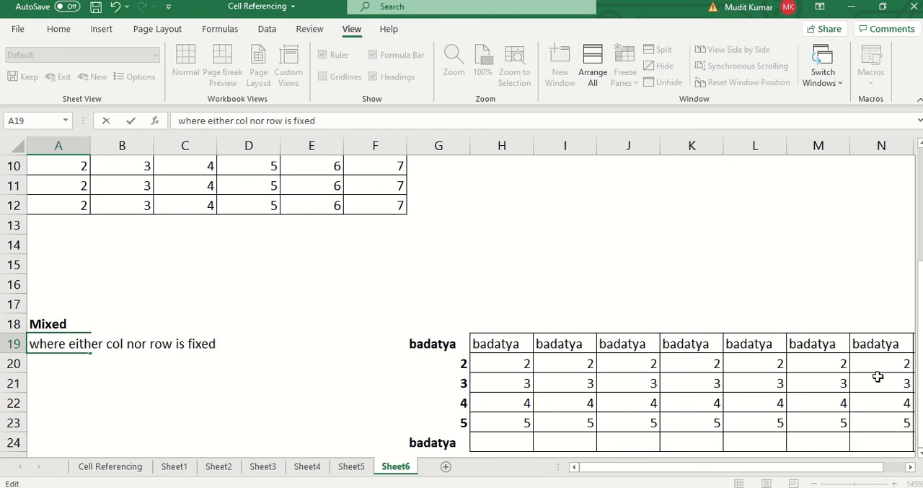
pyautogui.click(127, 343)
pyautogui.press('Delete')
pyautogui.press('Return')
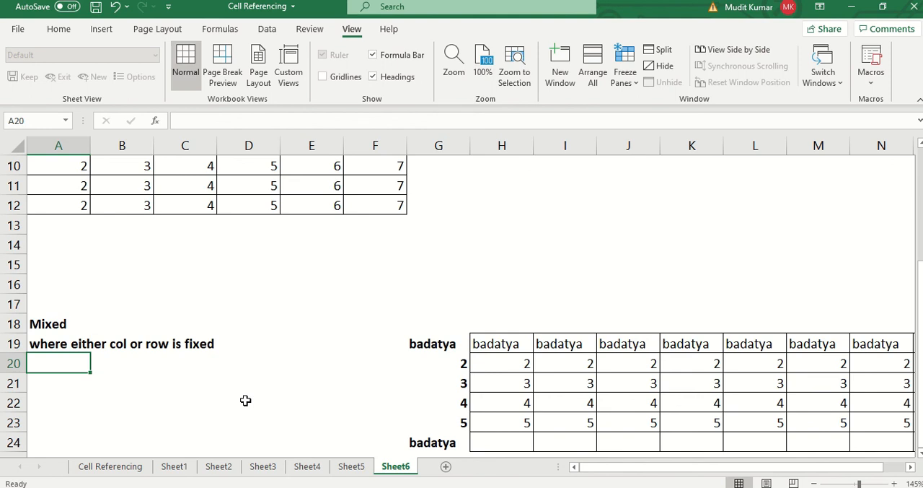
# - Rename the Sheet6 worksheet as mixed
pyautogui.write('hormixe')
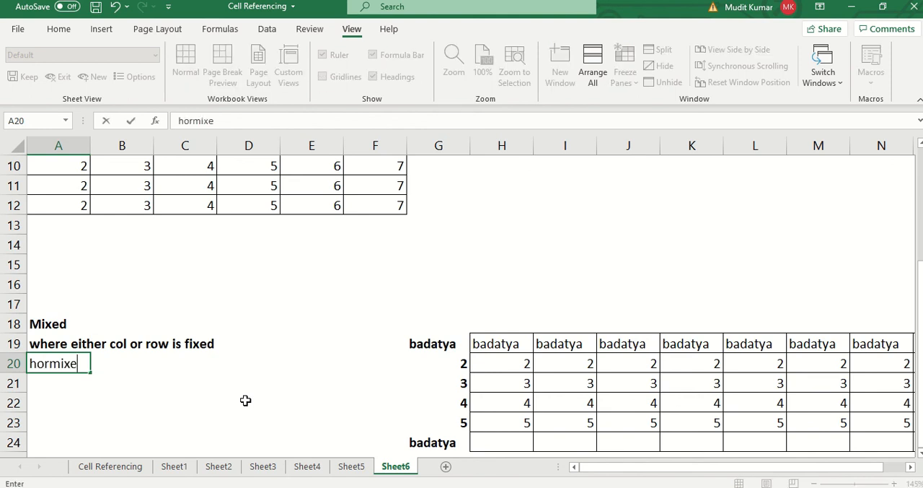
pyautogui.press('Escape')
pyautogui.hotkey('alt', 'h')
pyautogui.write('ormixed')
pyautogui.press('Return')
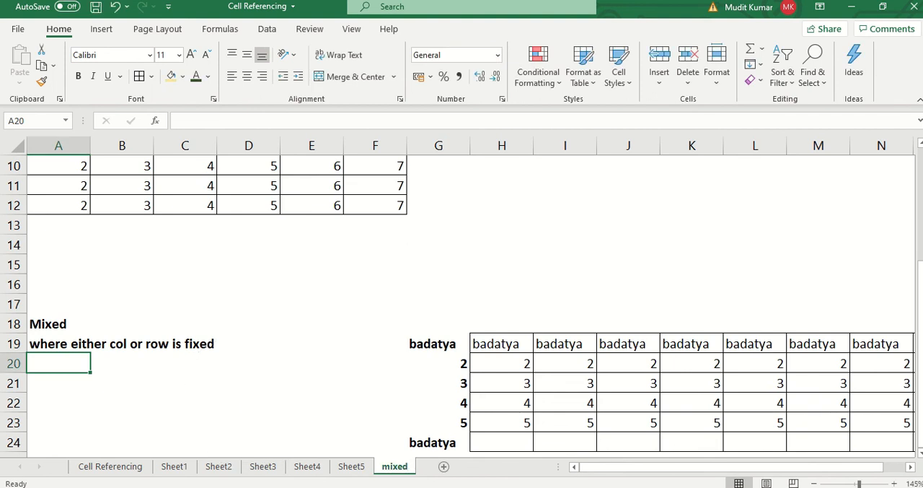
pyautogui.click(312, 322)
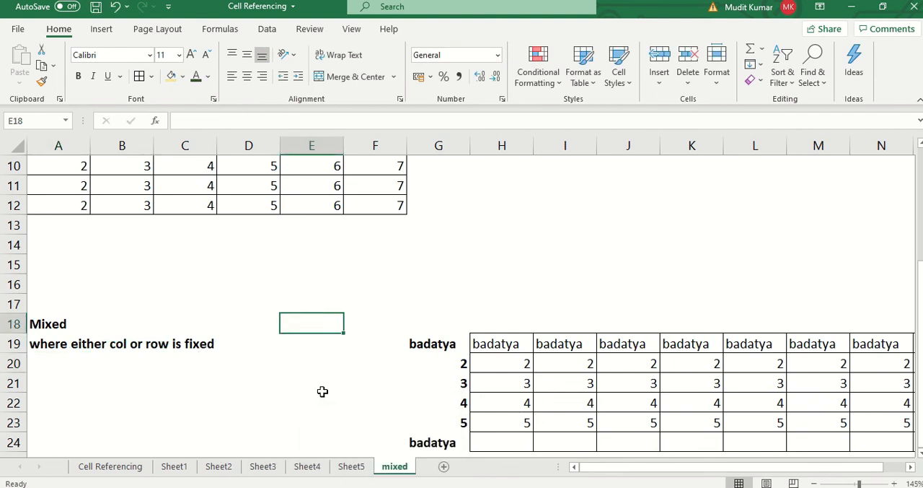
# - Rename the Sheet5 worksheet as relative
pyautogui.click(351, 467)
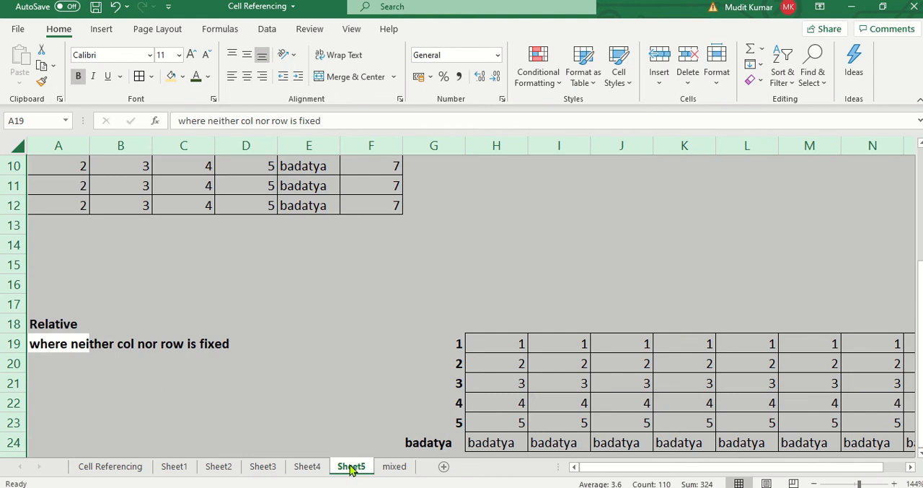
pyautogui.click(373, 389)
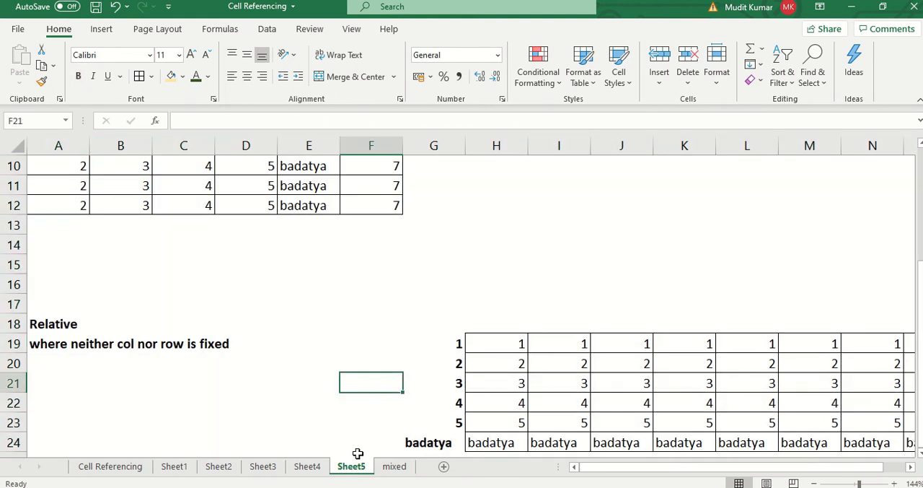
pyautogui.click(357, 466)
pyautogui.write('relative')
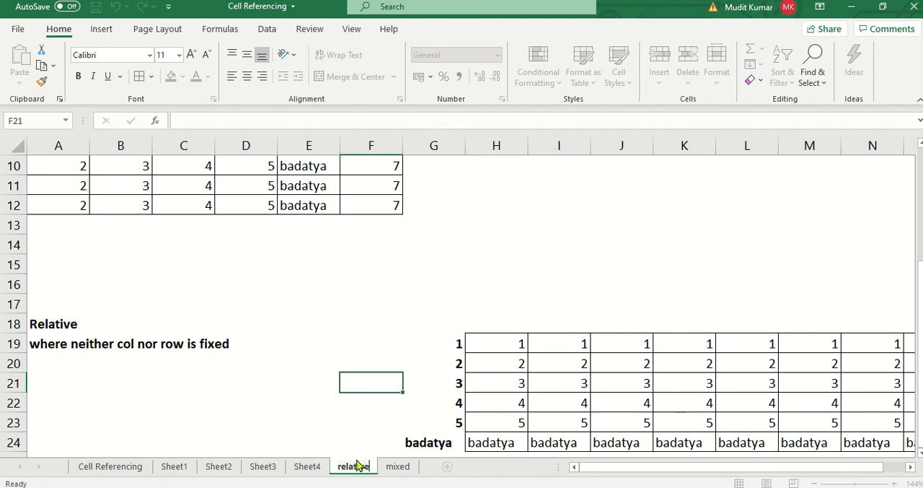
pyautogui.press('Return')
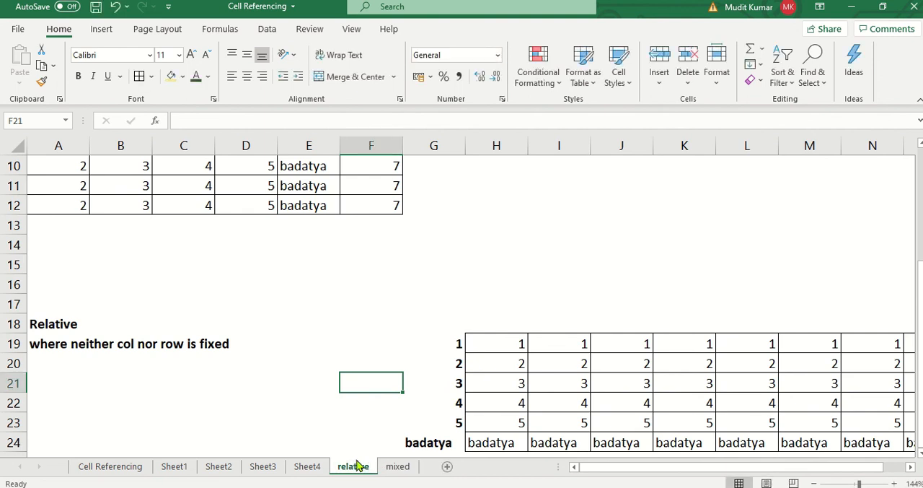
# - Review the grid in A4:F12 on the relative sheet
pyautogui.click(343, 251)
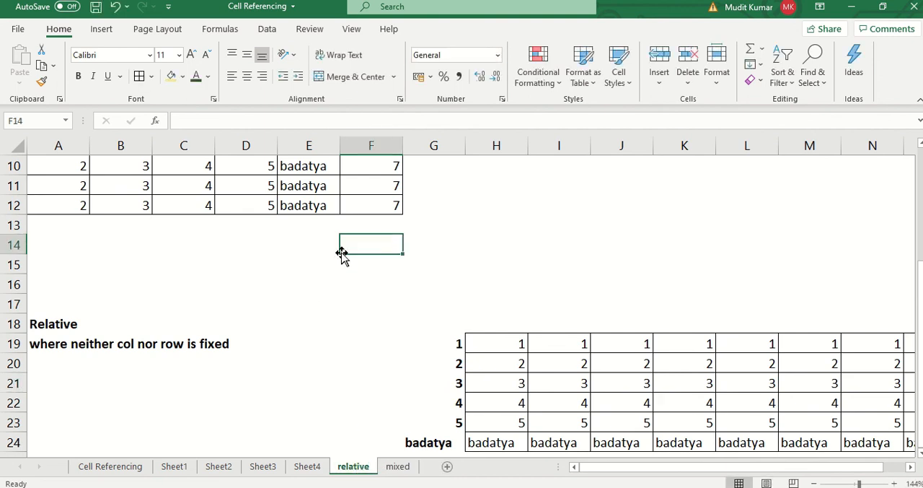
pyautogui.click(274, 262)
pyautogui.scroll(3, 583, 226)
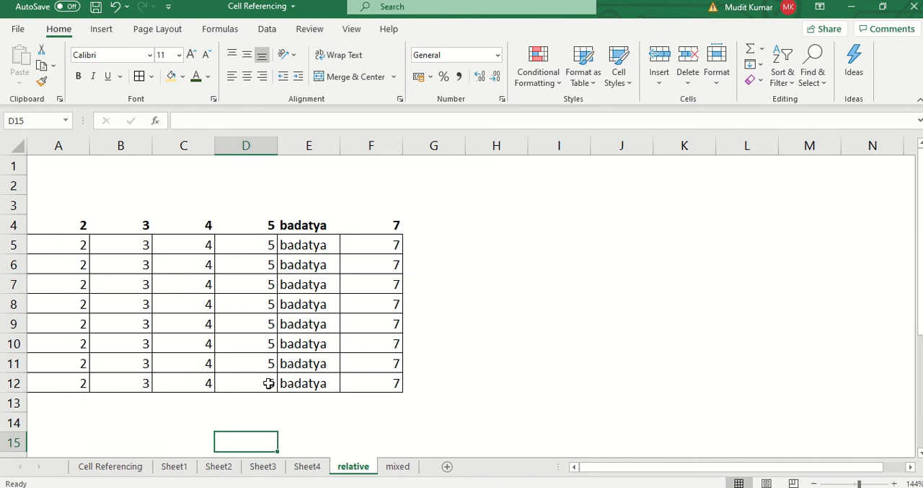
pyautogui.click(521, 212)
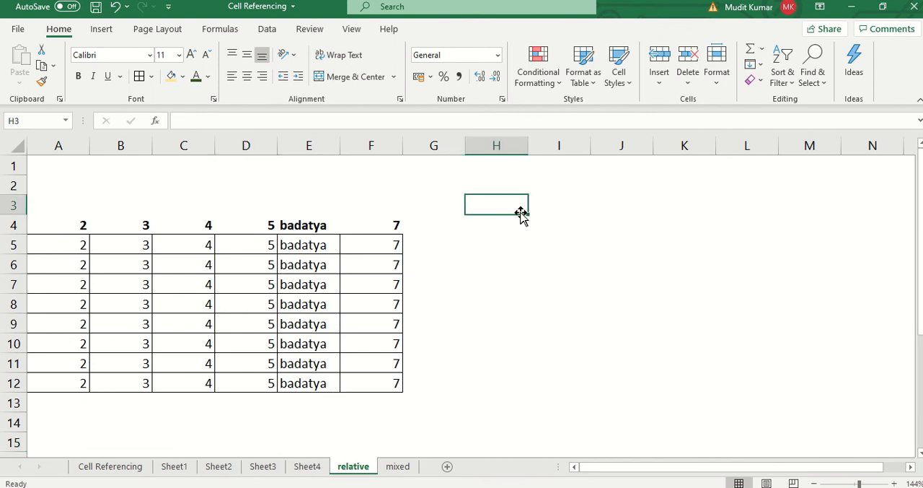
# - Revisit the list of reference types on the Cell Referencing sheet and the formula in H19 of the mixed sheet
pyautogui.click(112, 466)
pyautogui.click(660, 190)
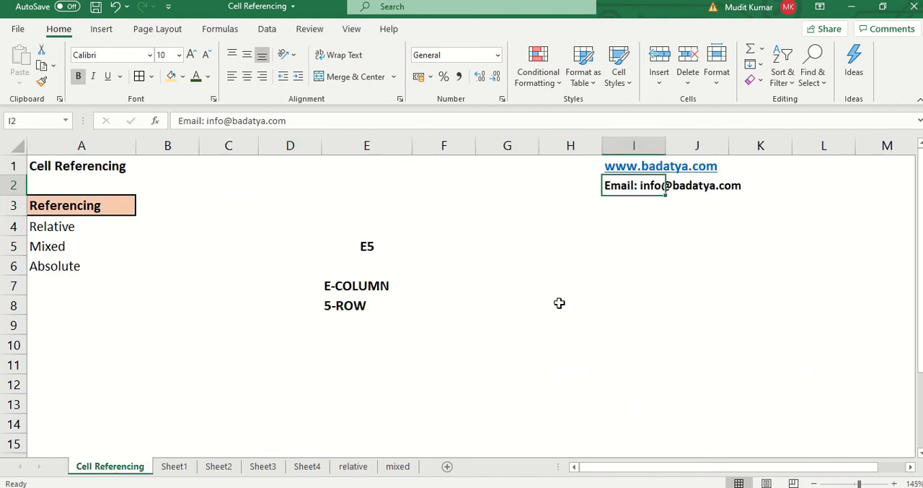
pyautogui.click(405, 466)
pyautogui.click(502, 345)
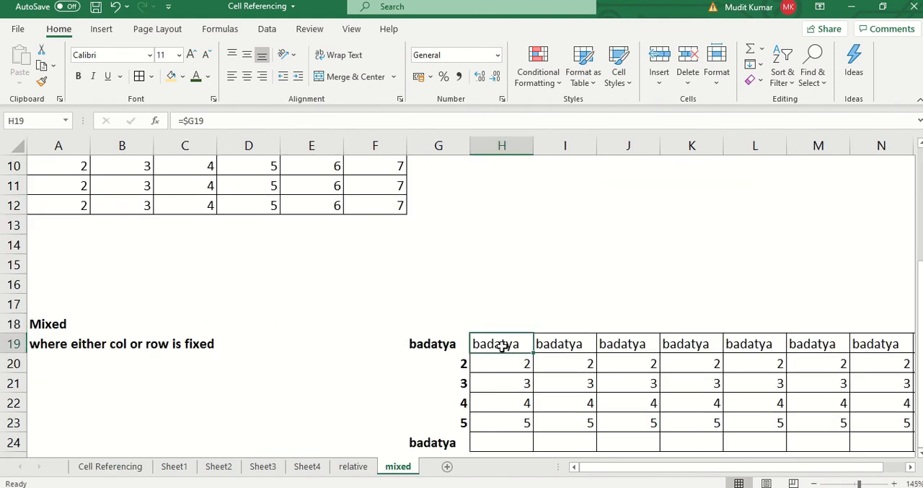
# - Compare the grid on the relative sheet with the grid and notes on the mixed sheet, and save the workbook
pyautogui.scroll(3, 502, 346)
pyautogui.click(352, 466)
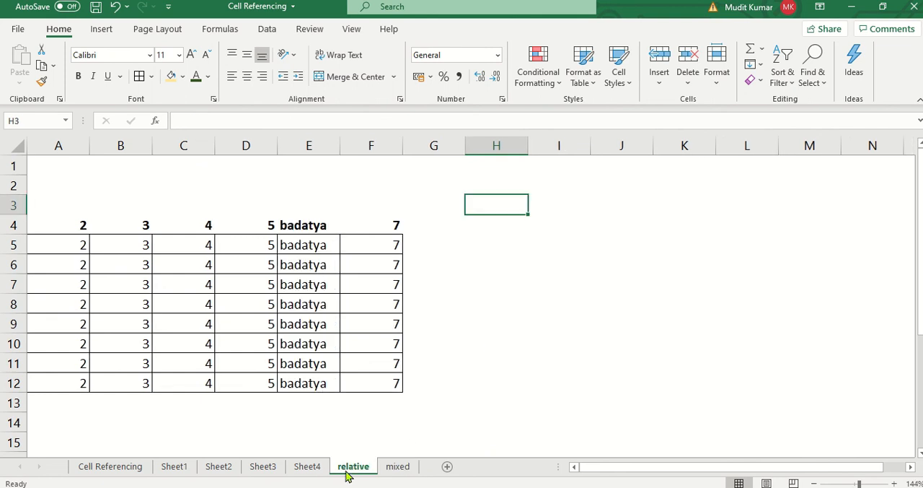
pyautogui.click(303, 379)
pyautogui.press('Home')
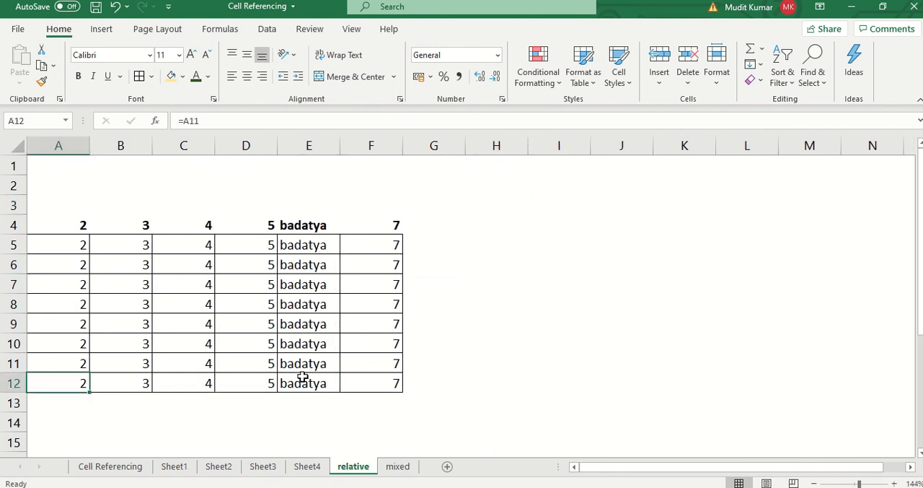
pyautogui.scroll(-2, 293, 364)
pyautogui.click(398, 466)
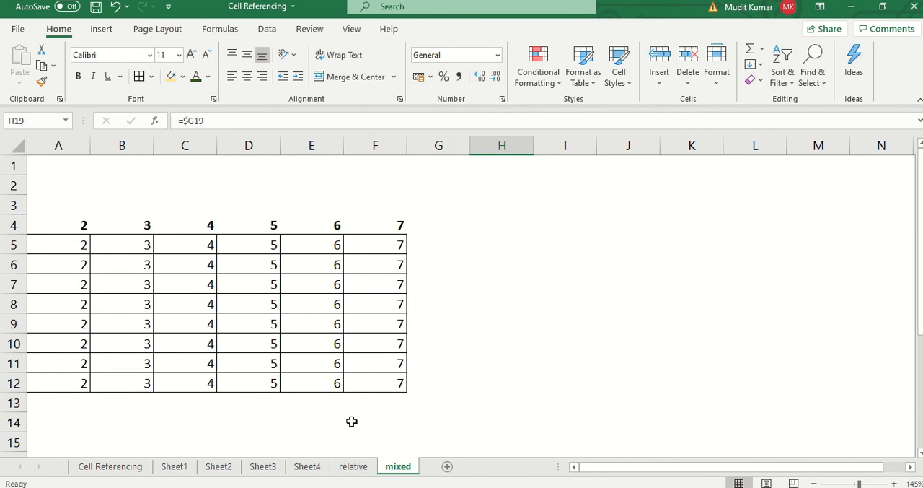
pyautogui.click(255, 339)
pyautogui.press('Home')
pyautogui.press('Down')
pyautogui.press('Down')
pyautogui.press('Down')
pyautogui.press('Down')
pyautogui.press('Down')
pyautogui.press('Down')
pyautogui.press('Down')
pyautogui.press('Down')
pyautogui.press('Down')
pyautogui.press('Down')
pyautogui.press('Down')
pyautogui.press('Down')
pyautogui.press('Down')
pyautogui.press('Down')
pyautogui.press('Up')
pyautogui.press('Up')
pyautogui.press('Up')
pyautogui.press('Up')
pyautogui.hotkey('ctrl', 's')
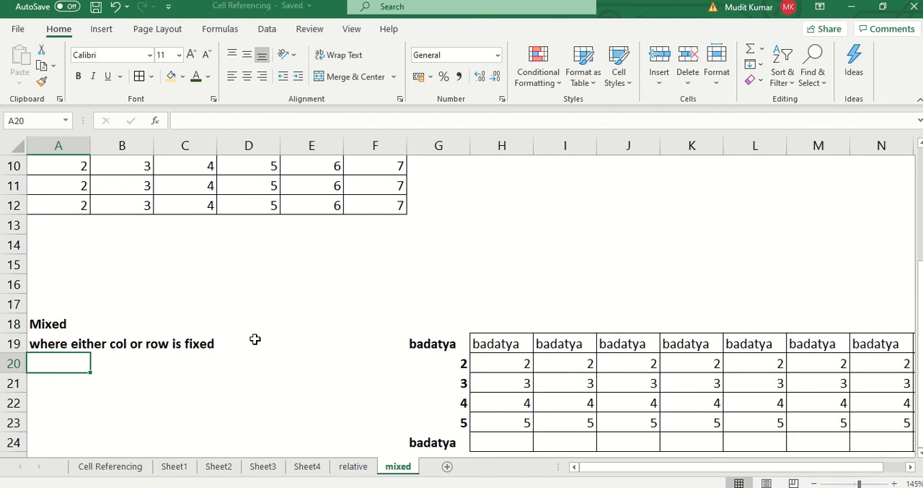
# - Add a new worksheet after the mixed sheet and set its zoom to 200%
pyautogui.click(447, 466)
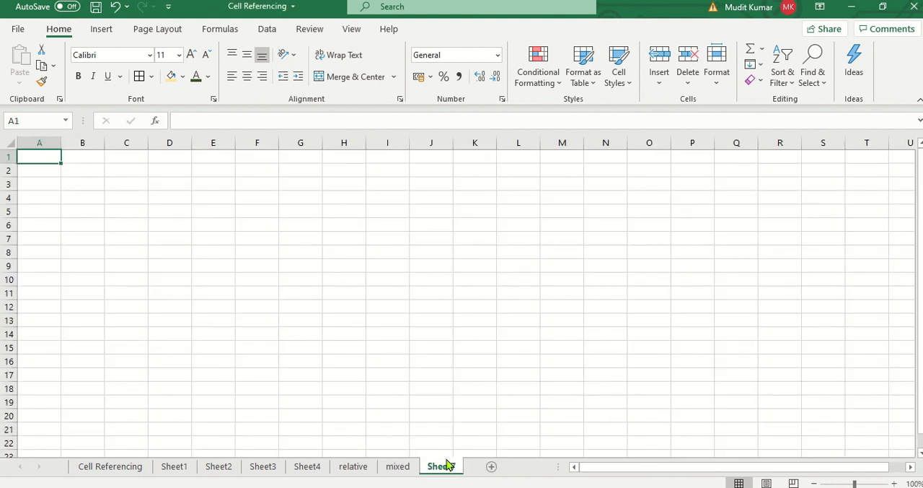
pyautogui.hotkey('alt', 'w')
pyautogui.write('q1')
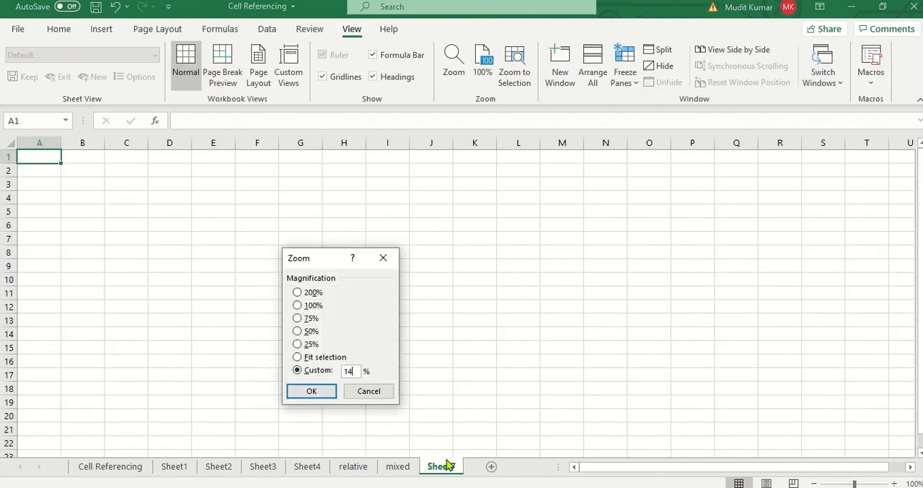
pyautogui.press('Return')
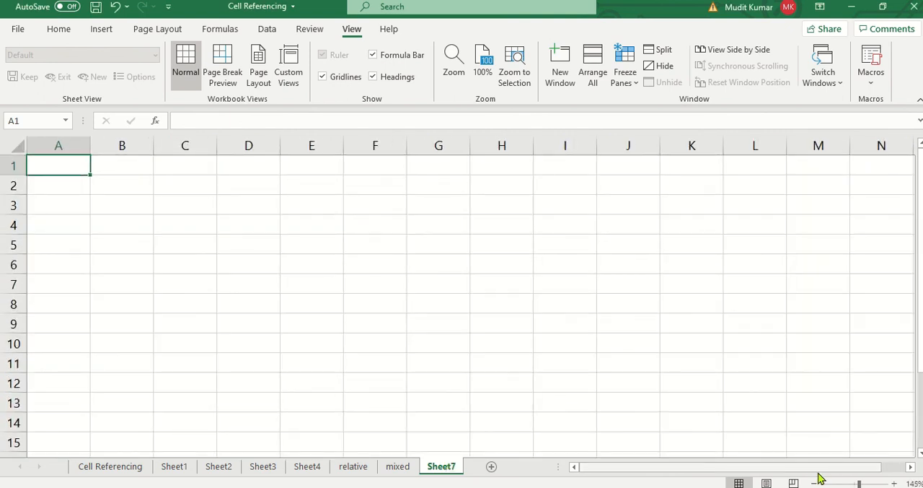
pyautogui.click(895, 484)
pyautogui.click(895, 484)
pyautogui.click(895, 483)
pyautogui.click(895, 483)
pyautogui.click(895, 484)
pyautogui.click(896, 483)
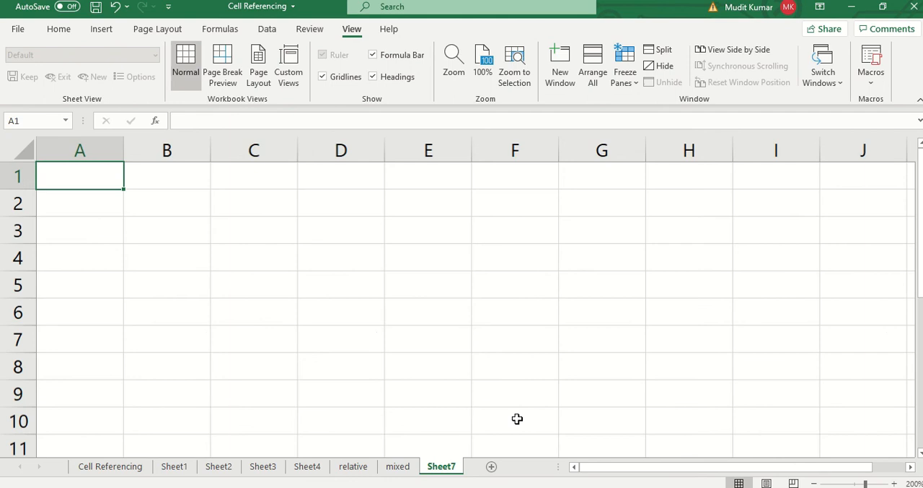
# - Enter the text badatya in cell B2 of Sheet7
pyautogui.click(180, 227)
pyautogui.click(161, 197)
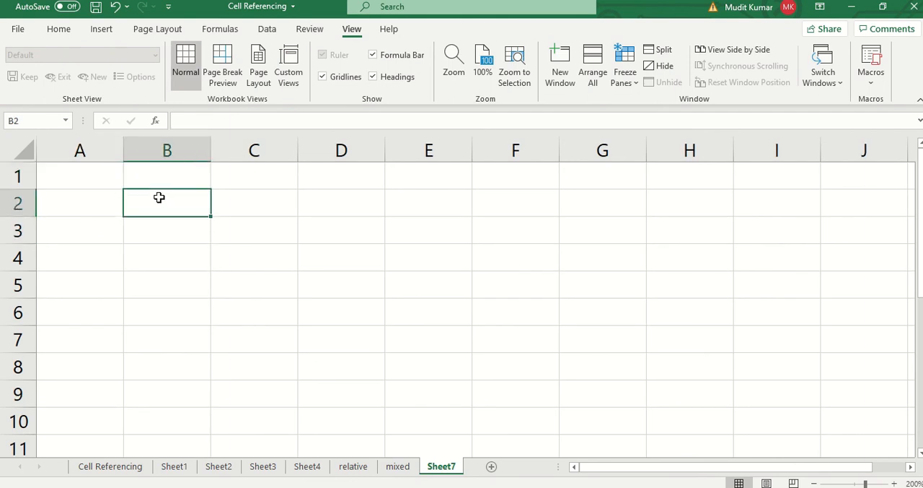
pyautogui.write('badatya')
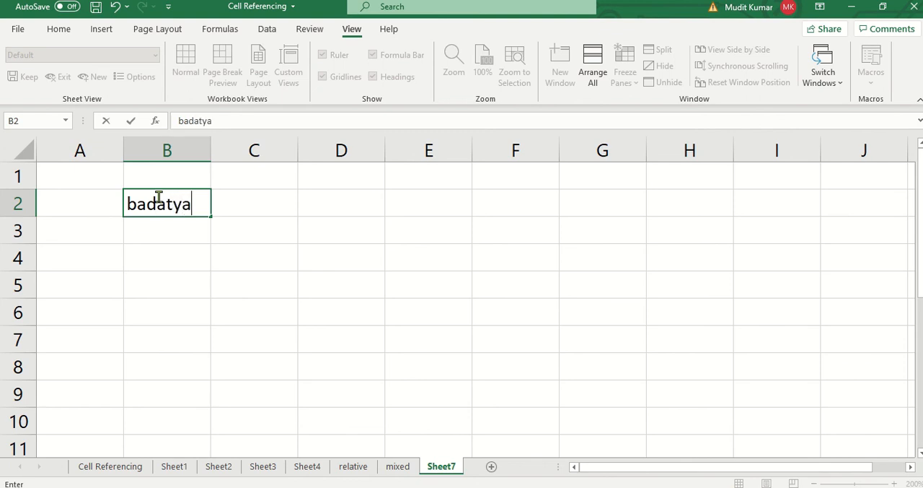
pyautogui.press('Return')
# - Apply all borders to the range D3:H8
pyautogui.click(342, 231)
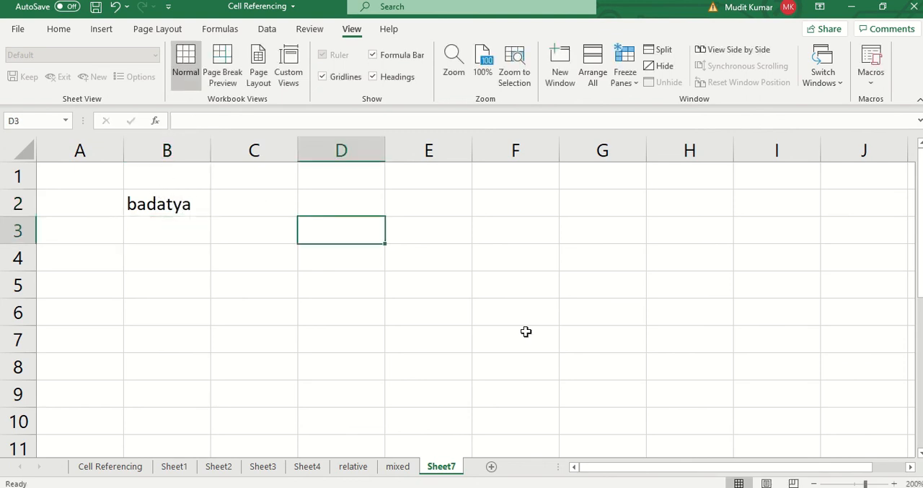
pyautogui.keyDown('shift'); pyautogui.click(674, 371); pyautogui.keyUp('shift')
pyautogui.hotkey('alt', 'h')
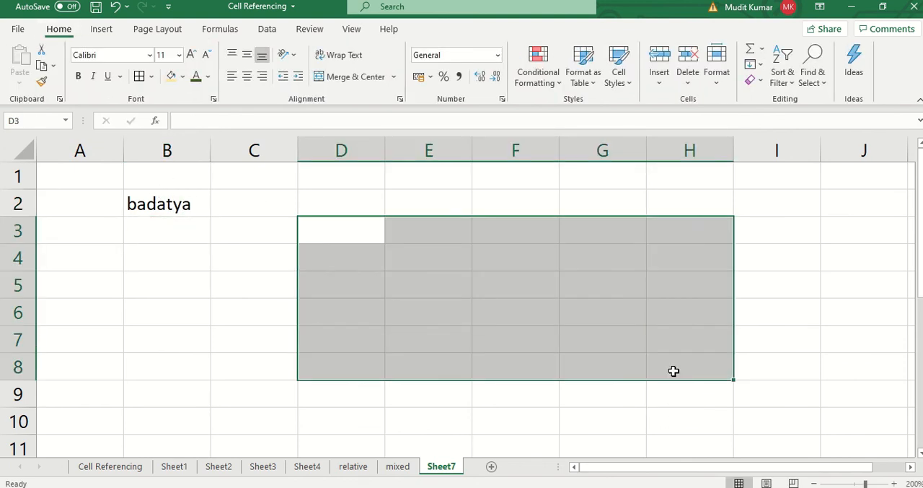
pyautogui.press('b')
pyautogui.press('a')
# - Hide the gridlines on Sheet7
pyautogui.hotkey('alt', 'h')
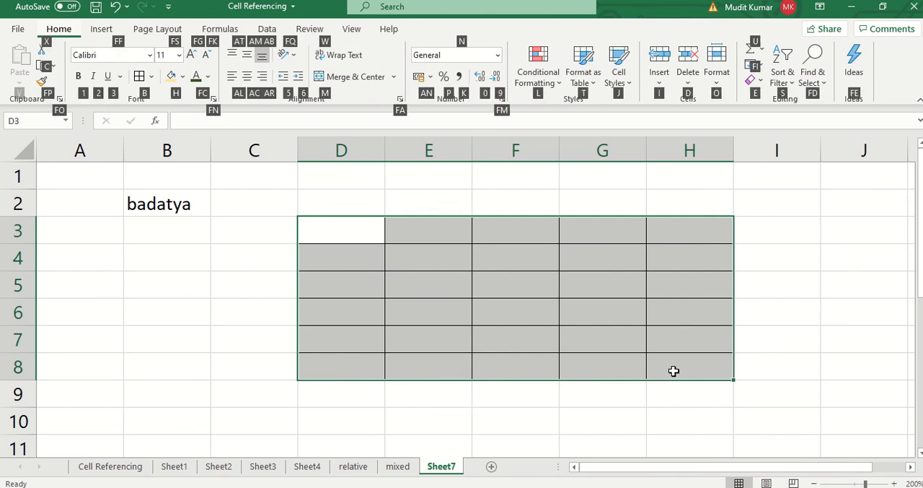
pyautogui.press('alt')
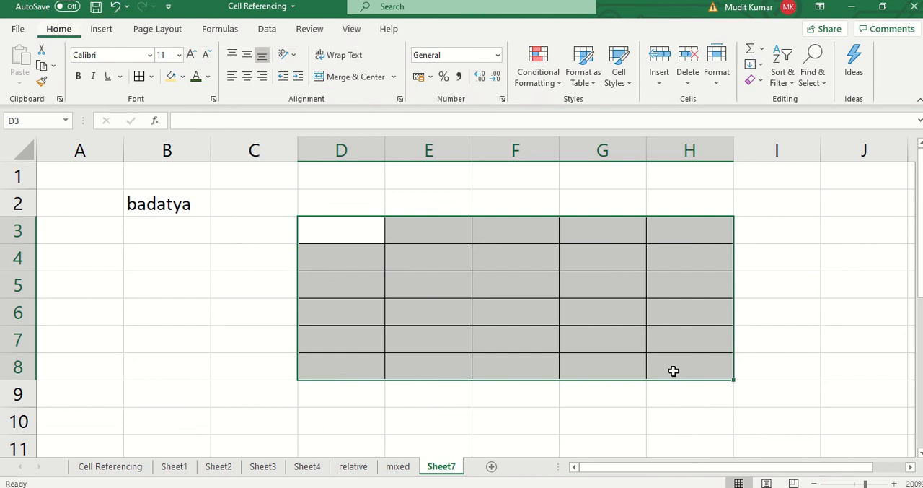
pyautogui.hotkey('alt', 'h')
pyautogui.press('alt')
pyautogui.hotkey('alt', 'w')
# - Enter the formula =$B$2 in D3, cycling through the reference types until both the column and row are locked
pyautogui.click(318, 221)
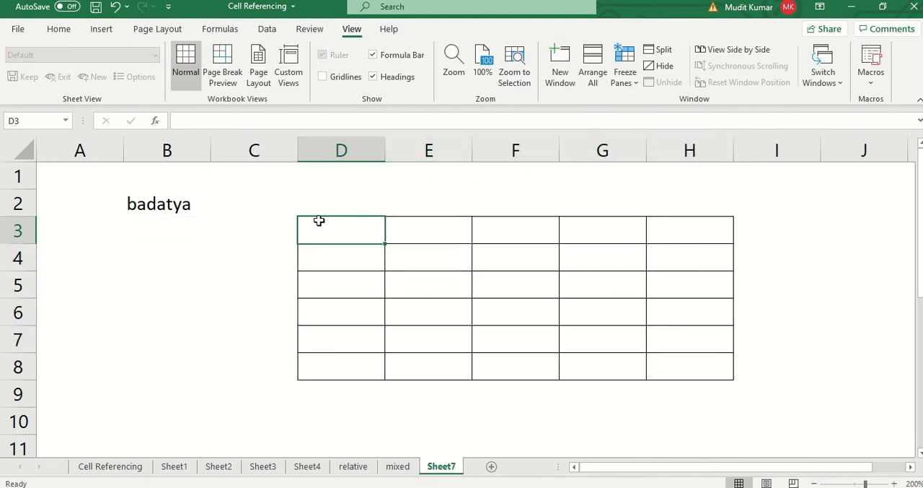
pyautogui.write('=')
pyautogui.press('Left')
pyautogui.press('Left')
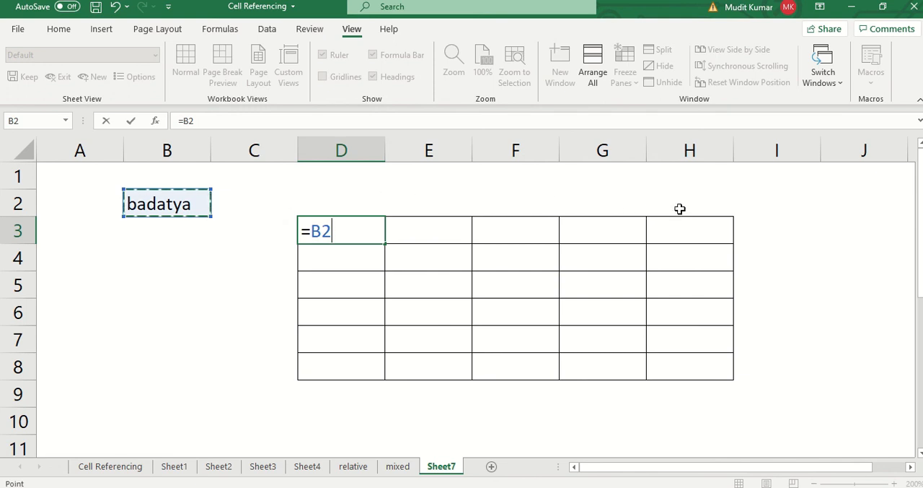
pyautogui.press('F4')
pyautogui.press('F4')
pyautogui.press('F4')
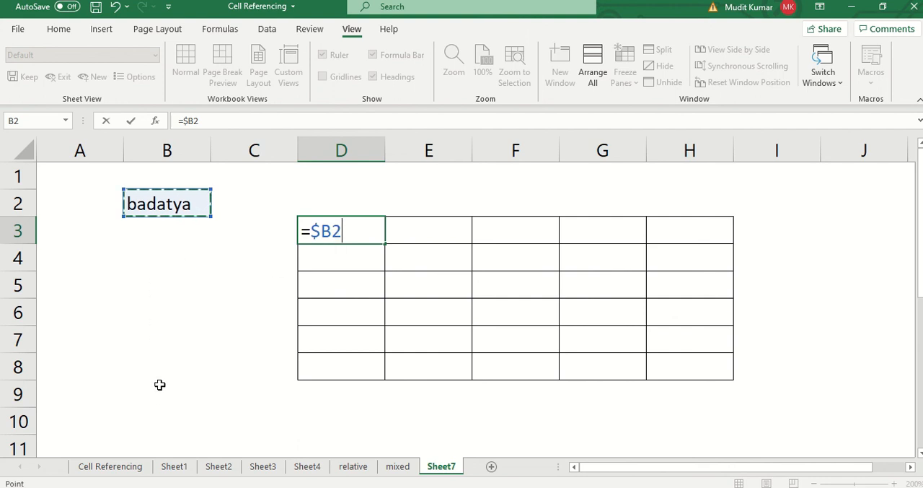
pyautogui.press('F4')
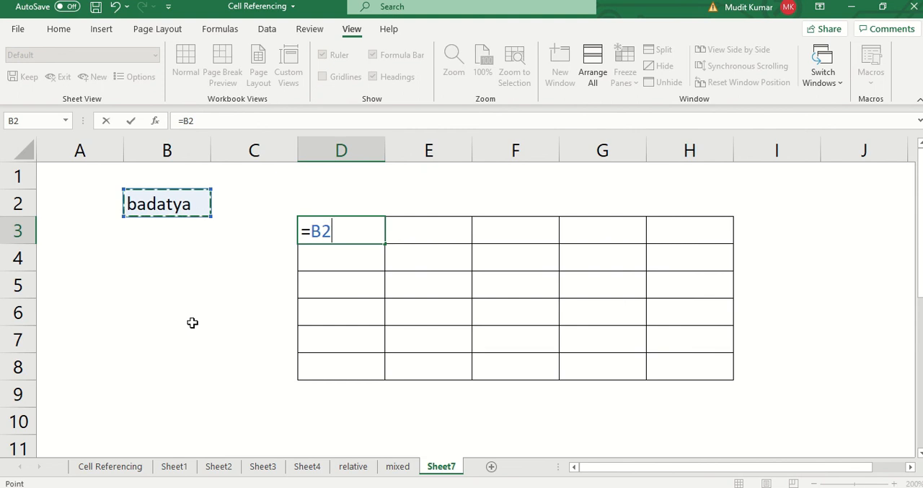
pyautogui.press('F4')
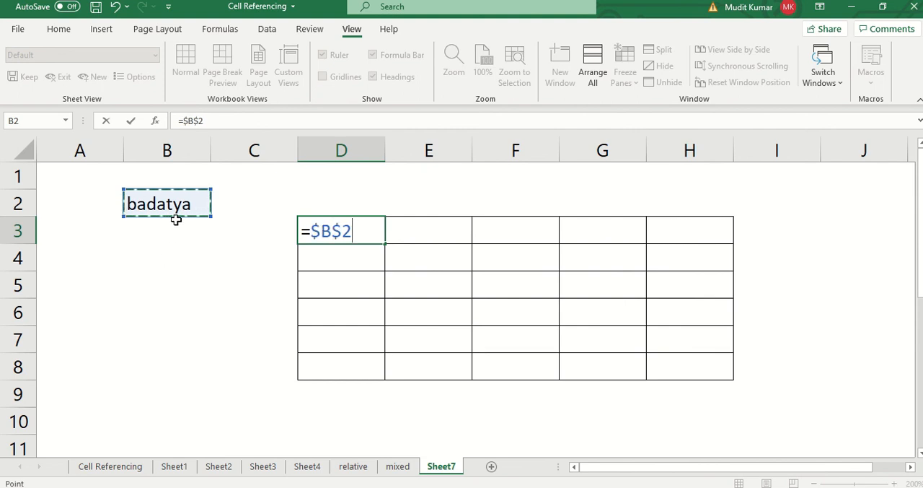
pyautogui.press('Return')
# - Fill the D3 formula across to H3 and down through row 8 of the bordered grid
pyautogui.press('Up')
pyautogui.hotkey('shift', 'Right')
pyautogui.hotkey('shift', 'Right')
pyautogui.hotkey('shift', 'Right')
pyautogui.hotkey('shift', 'Right')
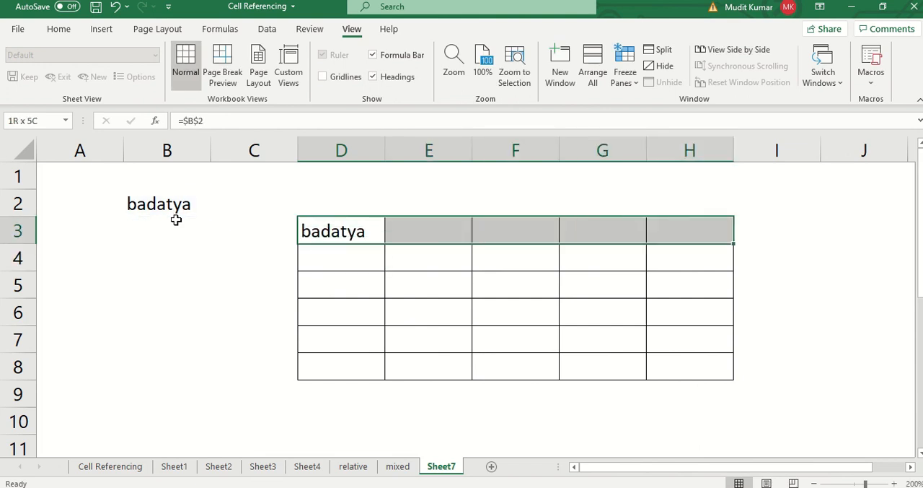
pyautogui.hotkey('ctrl', 'r')
pyautogui.hotkey('shift', 'Down')
pyautogui.hotkey('shift', 'Down')
pyautogui.hotkey('shift', 'Down')
pyautogui.hotkey('shift', 'Down')
pyautogui.hotkey('shift', 'Down')
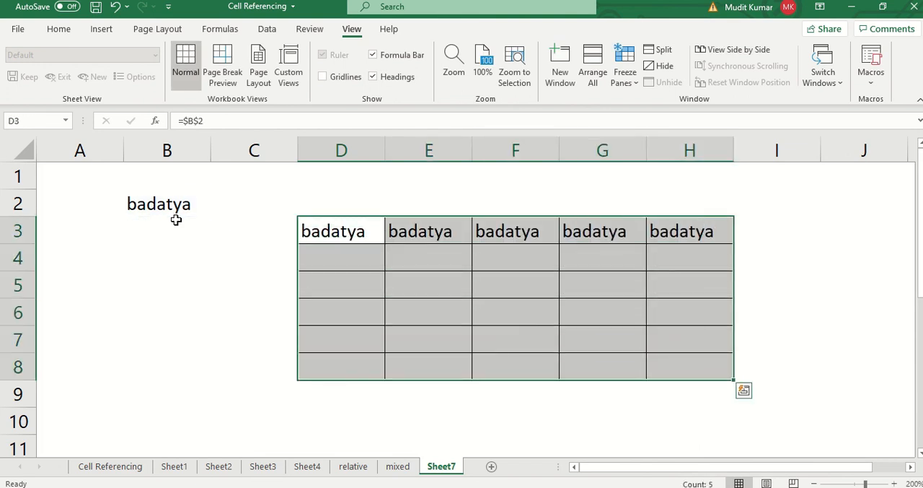
pyautogui.hotkey('ctrl', 'd')
# - Enter the label Absolute in A10 and make it bold
pyautogui.click(173, 360)
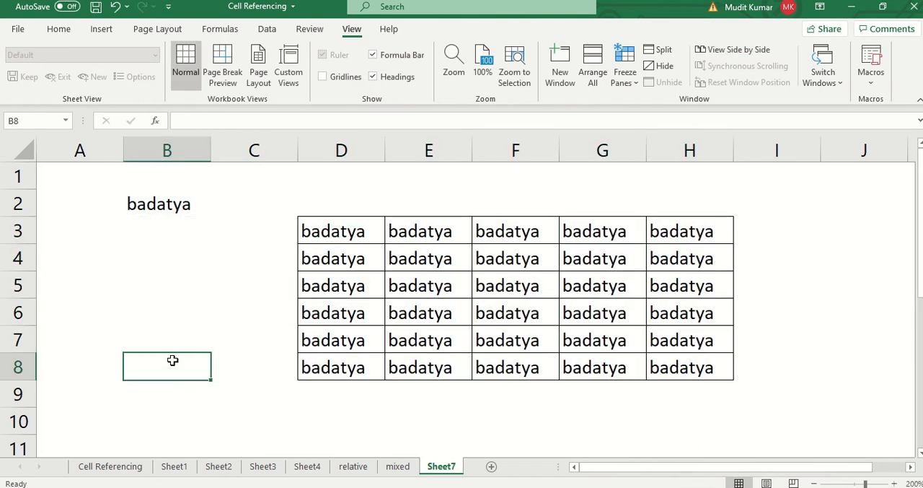
pyautogui.press('Down')
pyautogui.press('Down')
pyautogui.press('Left')
pyautogui.write('Ab')
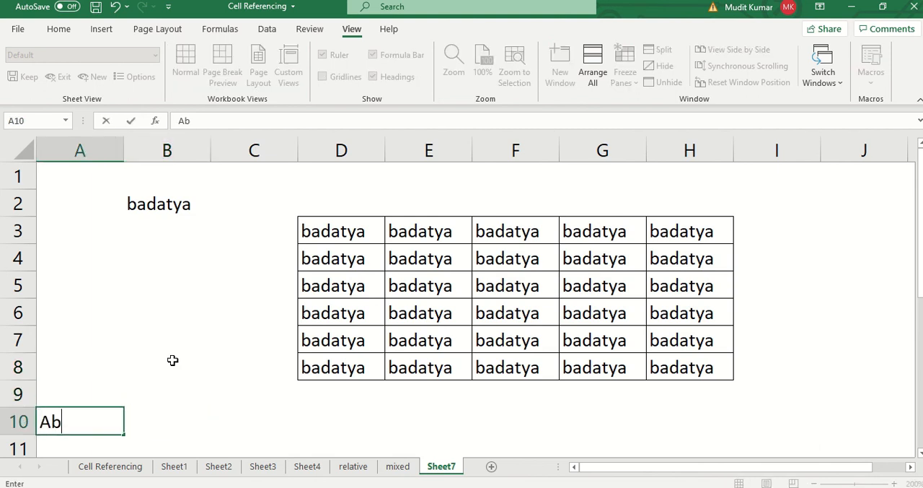
pyautogui.write('solute')
pyautogui.press('Return')
pyautogui.press('Up')
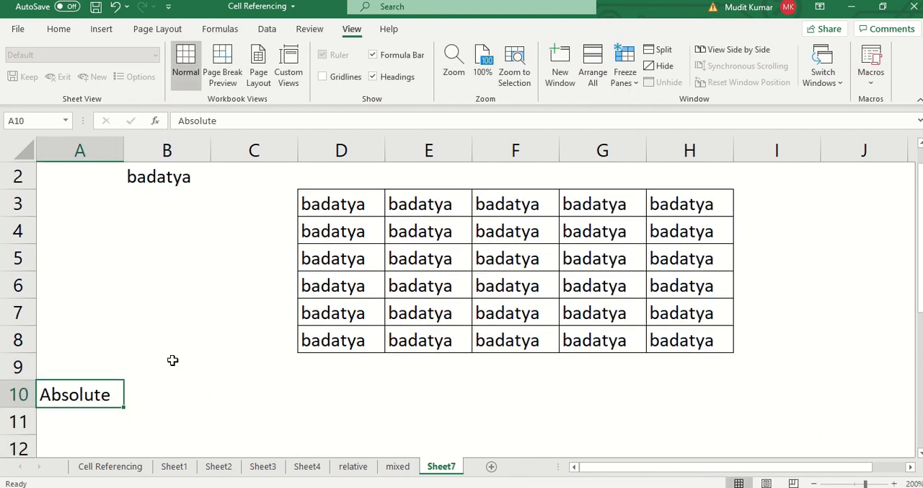
pyautogui.hotkey('ctrl', 'b')
pyautogui.press('Down')
pyautogui.write('Both')
pyautogui.press('Up')
pyautogui.press('Up')
pyautogui.write('R')
pyautogui.press('Down')
pyautogui.press('Down')
pyautogui.press('Down')
# - Copy the bold formatting of A10 down to A11 and enter the note "Both Row nd column are fixed" there
pyautogui.press('Up')
pyautogui.hotkey('ctrl', 'd')
pyautogui.write('Both Row nd ')
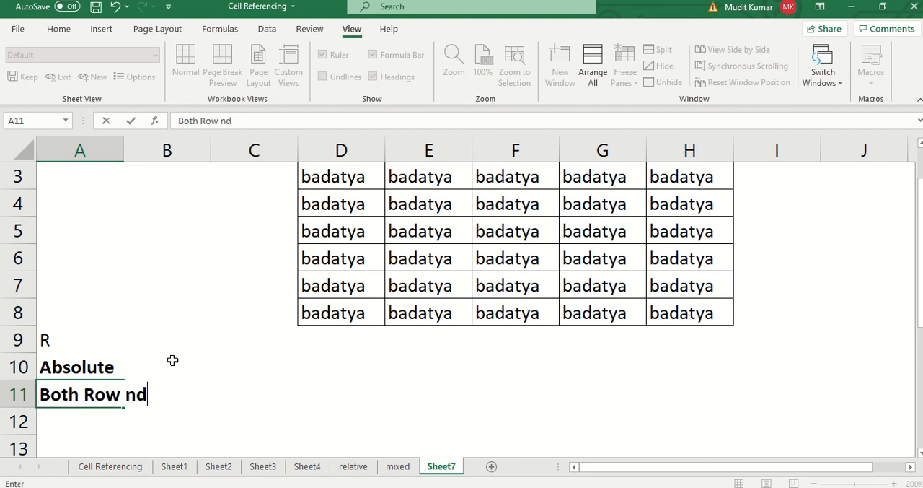
pyautogui.write('colum')
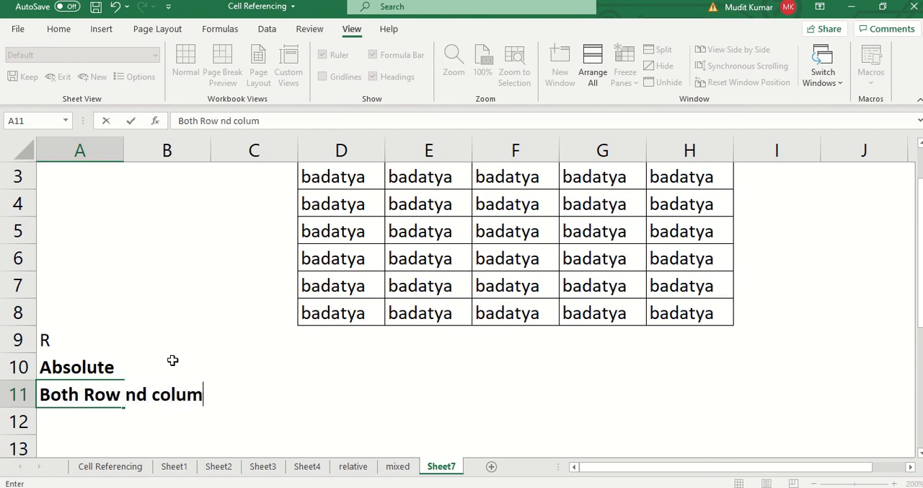
pyautogui.write('n are fixed')
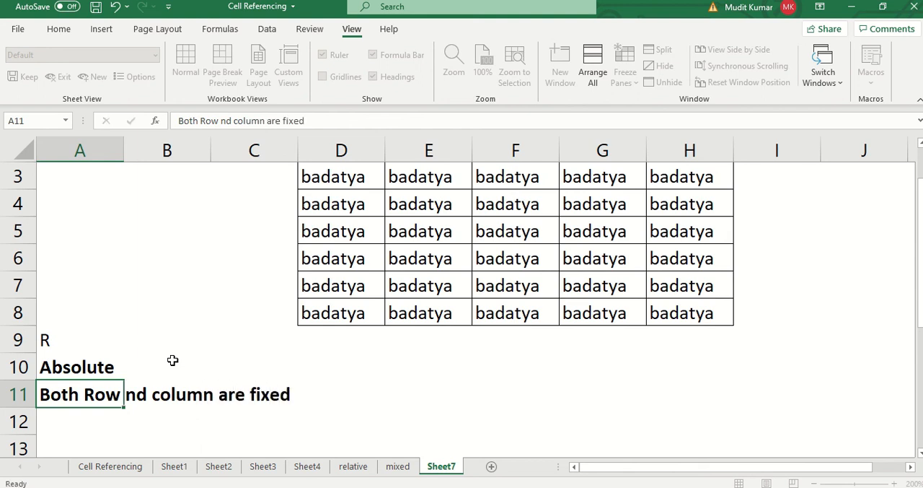
# - Delete the stray letter R from cell A9
pyautogui.press('Up')
pyautogui.press('Up')
pyautogui.press('Delete')
pyautogui.press('Down')
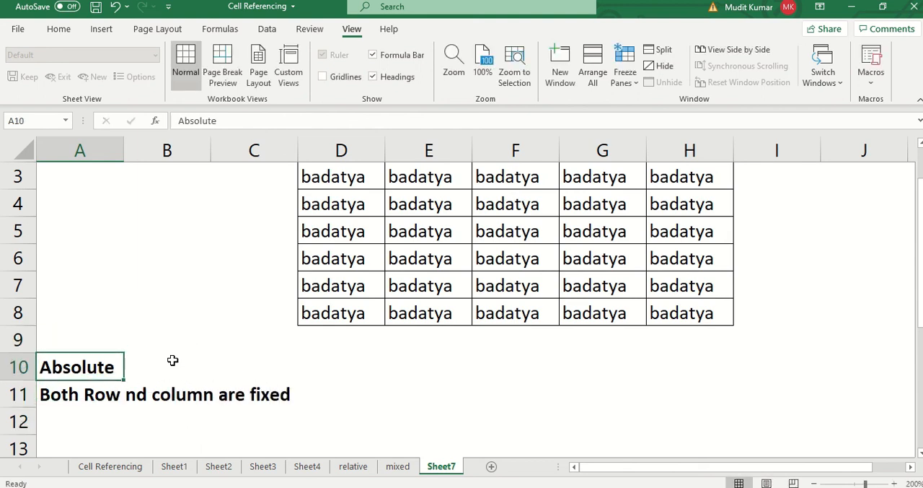
# - Correct the misspelled "nd" in A11 so the note reads "Both Row and column are fixed"
pyautogui.press('Down')
pyautogui.press('F2')
pyautogui.hotkey('ctrl', 'Left')
pyautogui.hotkey('ctrl', 'Left')
pyautogui.hotkey('ctrl', 'Left')
pyautogui.press('Left')
pyautogui.press('Left')
pyautogui.press('Left')
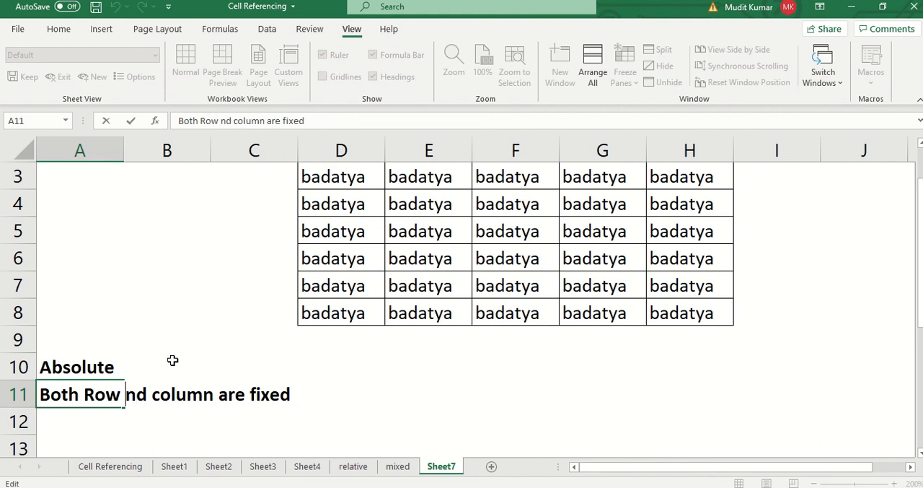
pyautogui.write('a')
pyautogui.press('Return')
pyautogui.scroll(1, 172, 360)
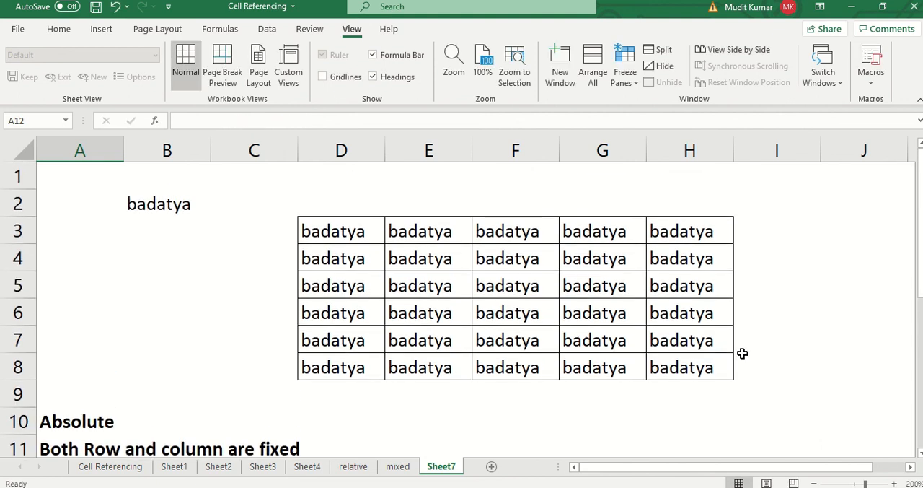
# - Rename the Sheet7 worksheet as absolute
pyautogui.click(505, 313)
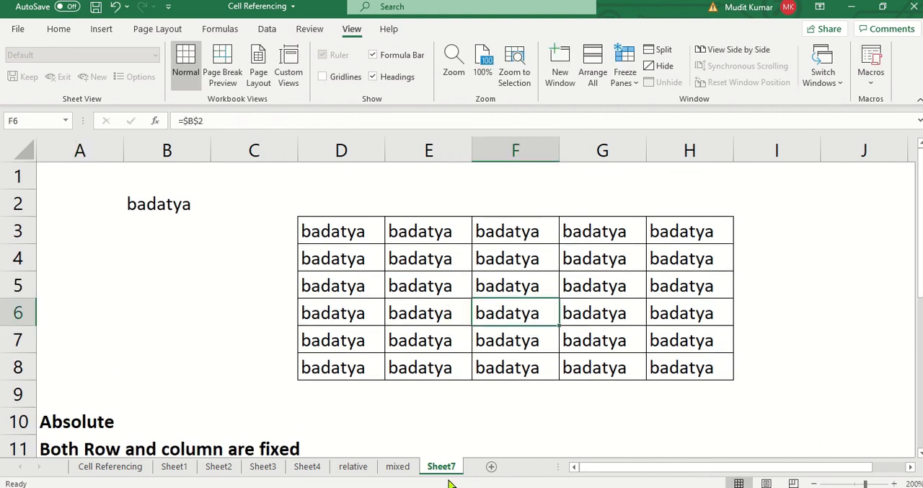
pyautogui.moveTo(441, 467); pyautogui.dragTo(443, 469)
pyautogui.write('absolute')
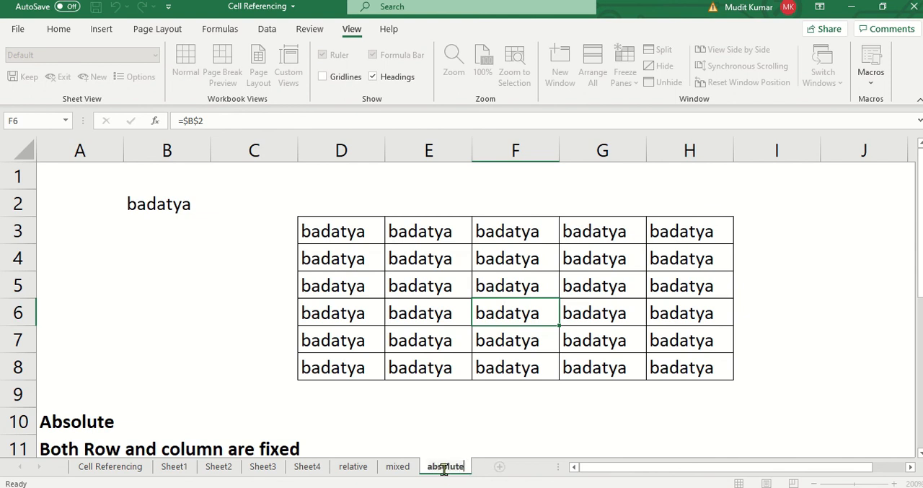
pyautogui.press('Return')
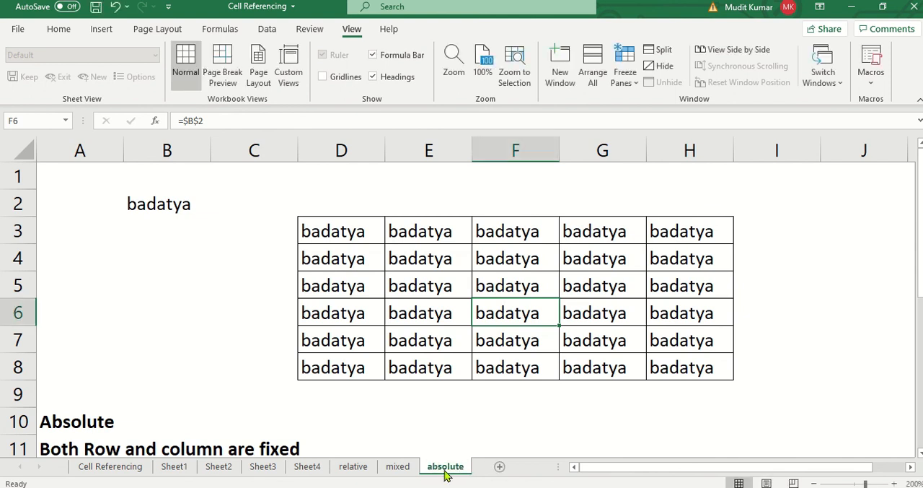
# - Revisit the relative and mixed sheets and check the formulas in E5 and E6 of the absolute sheet
pyautogui.click(393, 286)
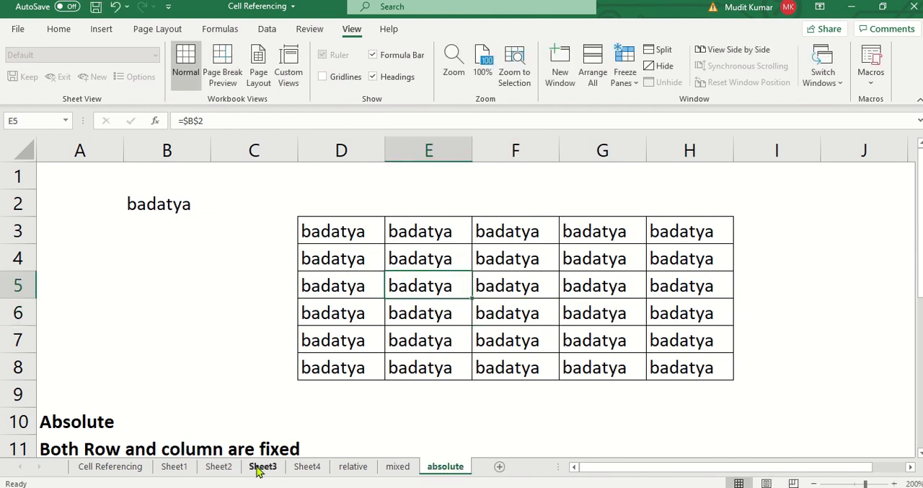
pyautogui.click(347, 467)
pyautogui.click(398, 467)
pyautogui.click(454, 467)
pyautogui.click(405, 313)
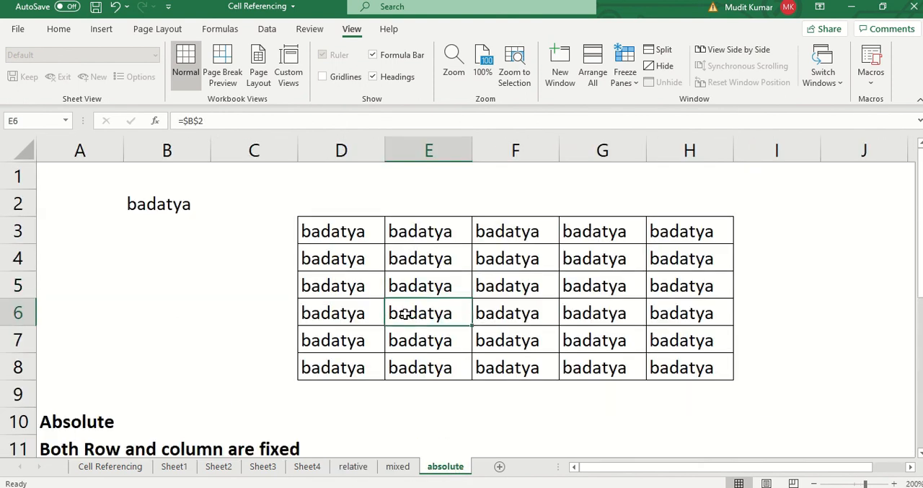